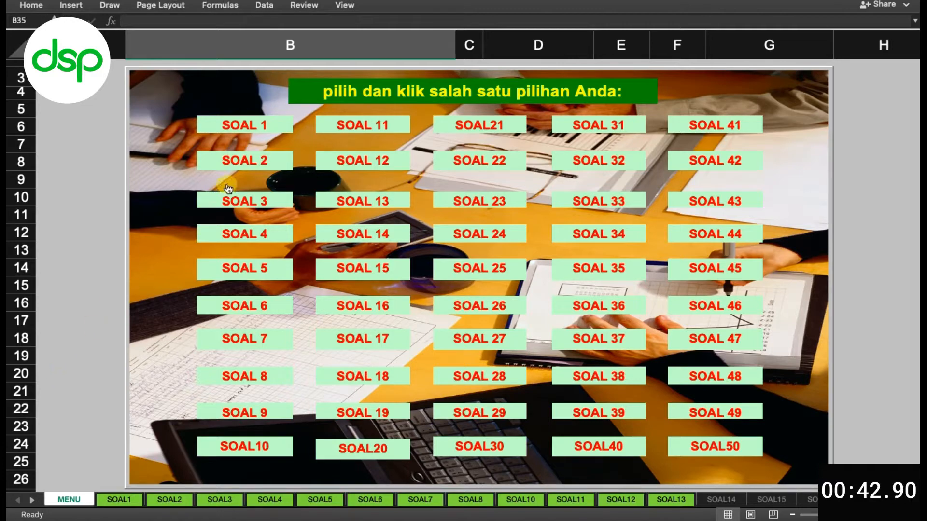
Open the SOAL 1 exercise and examine the rental table's columns, including the formula in the first Tot Biaya cell.
left_click(238, 126)
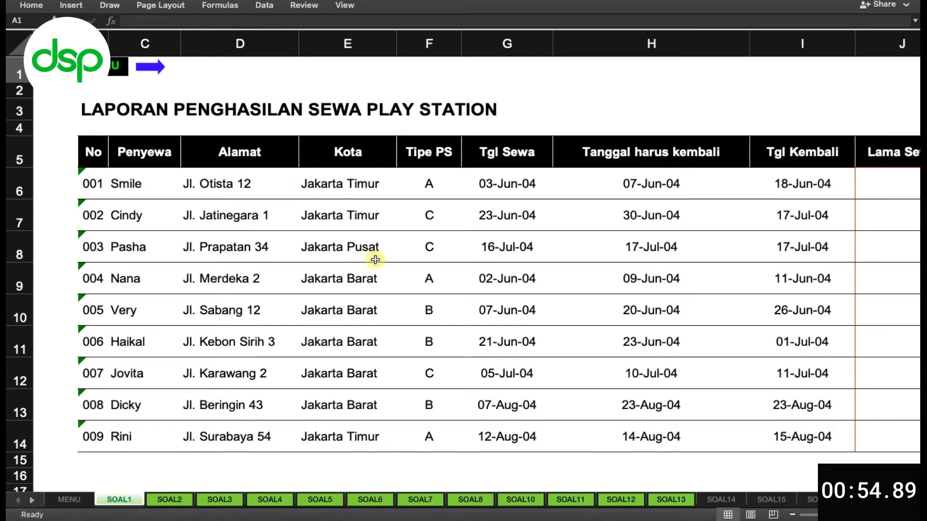
scroll(453, 246, "right", 3)
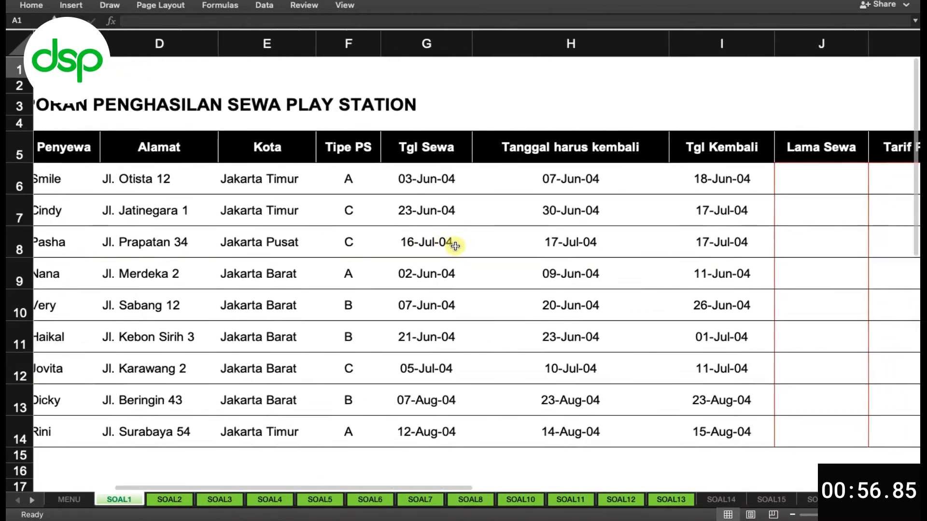
scroll(455, 246, "right", 5)
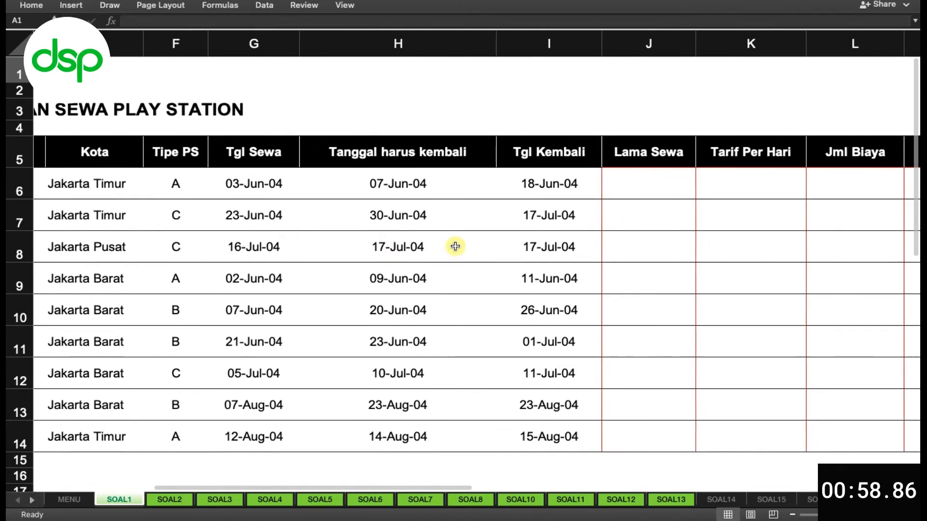
scroll(455, 246, "right", 5)
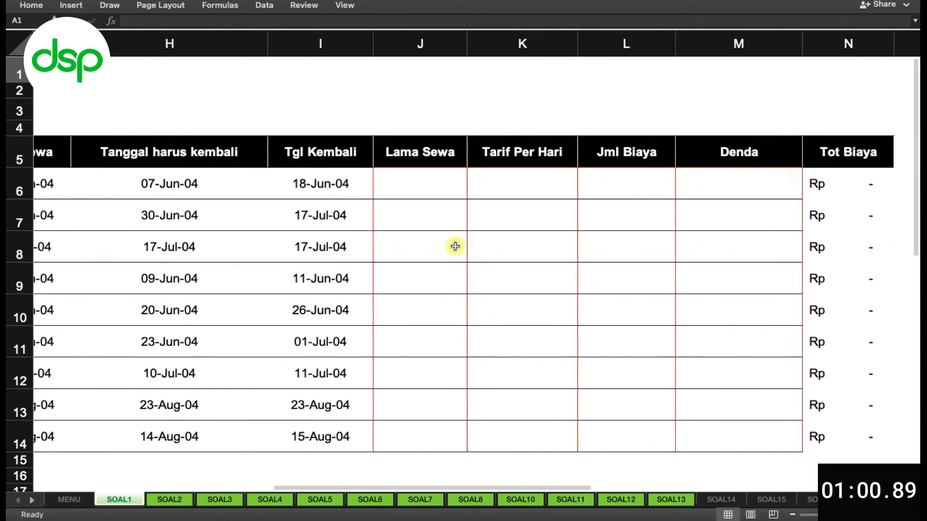
scroll(455, 246, "right", 1)
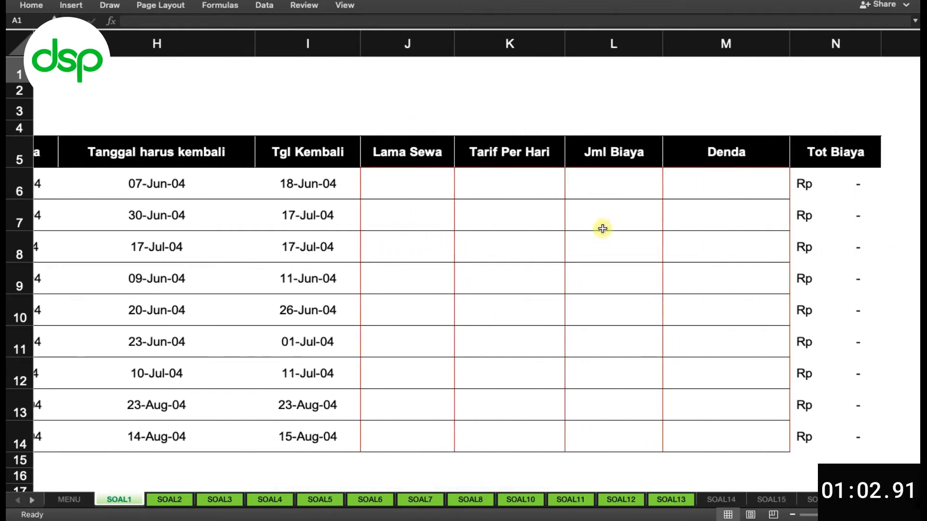
left_click(835, 180)
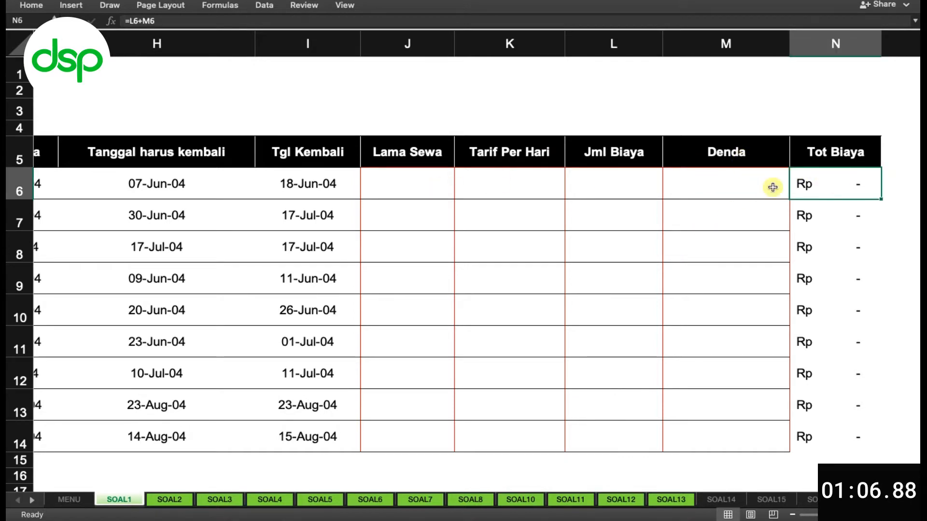
scroll(773, 188, "left", 10)
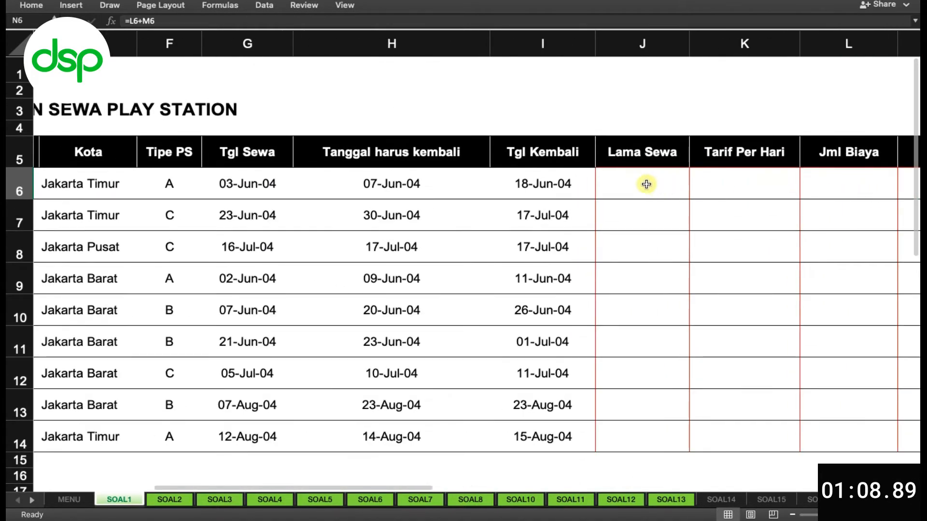
scroll(646, 184, "left", 6)
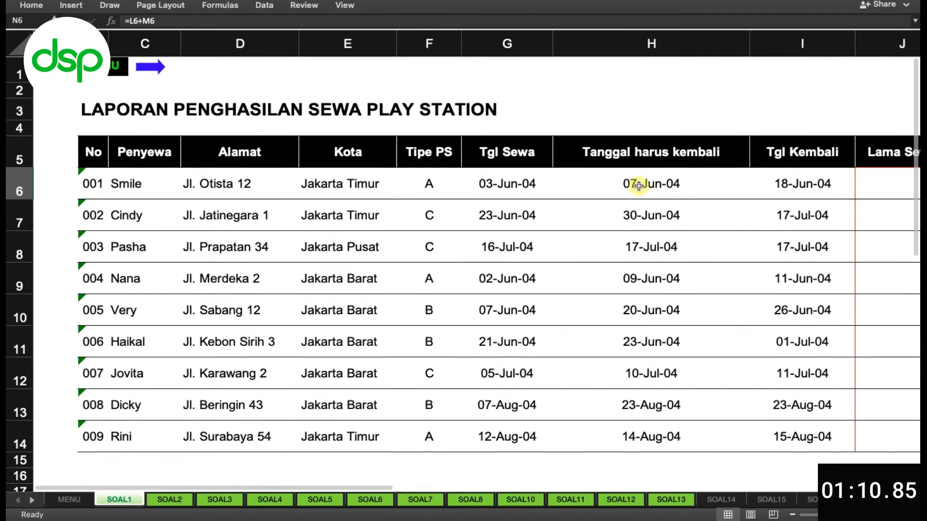
Check the area below and around the rental table for further data or instructions.
scroll(638, 186, "down", 10)
scroll(638, 185, "up", 5)
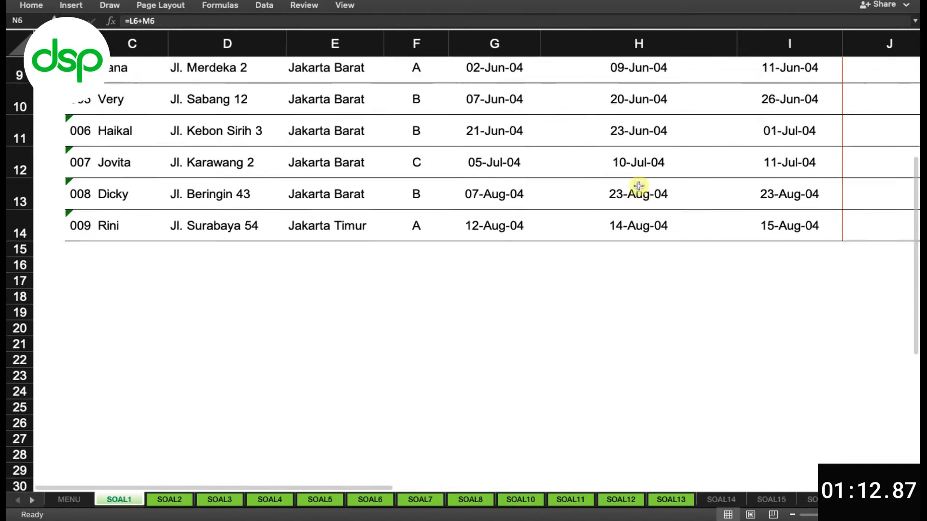
scroll(638, 186, "up", 5)
scroll(639, 186, "down", 8)
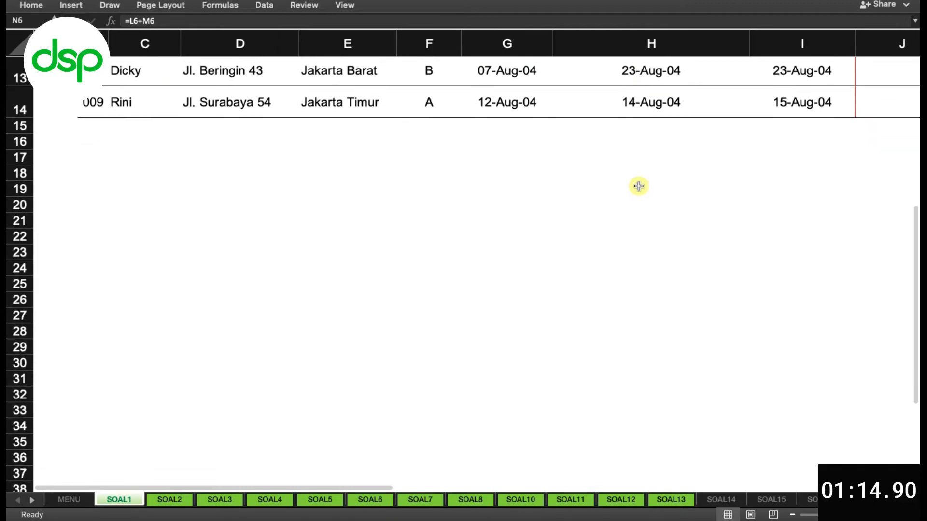
scroll(638, 186, "down", 1)
scroll(639, 186, "right", 5)
scroll(639, 186, "left", 6)
scroll(638, 186, "up", 8)
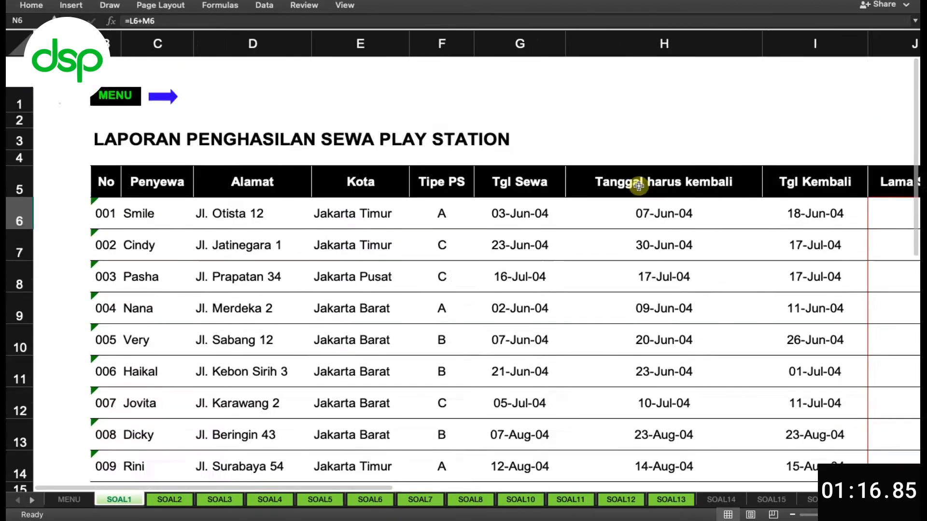
scroll(638, 186, "down", 1)
Examine the first row's Tgl Sewa and Tanggal harus kembali dates as the basis for Lama Sewa.
scroll(639, 186, "right", 3)
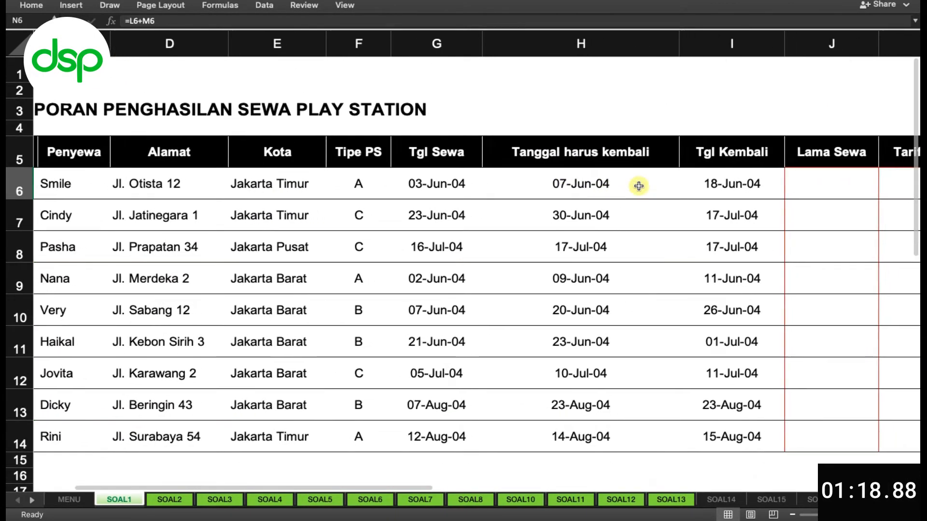
scroll(660, 184, "right", 5)
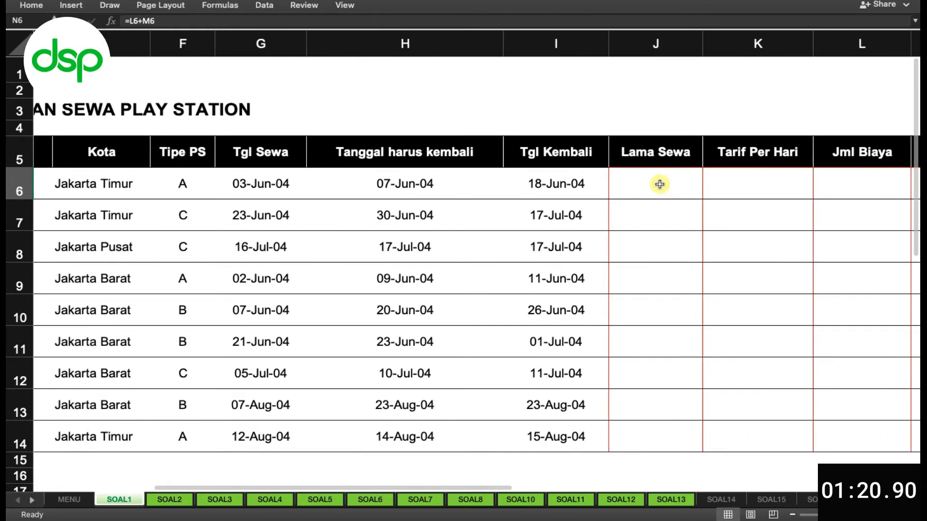
left_click(659, 184)
left_click(643, 108)
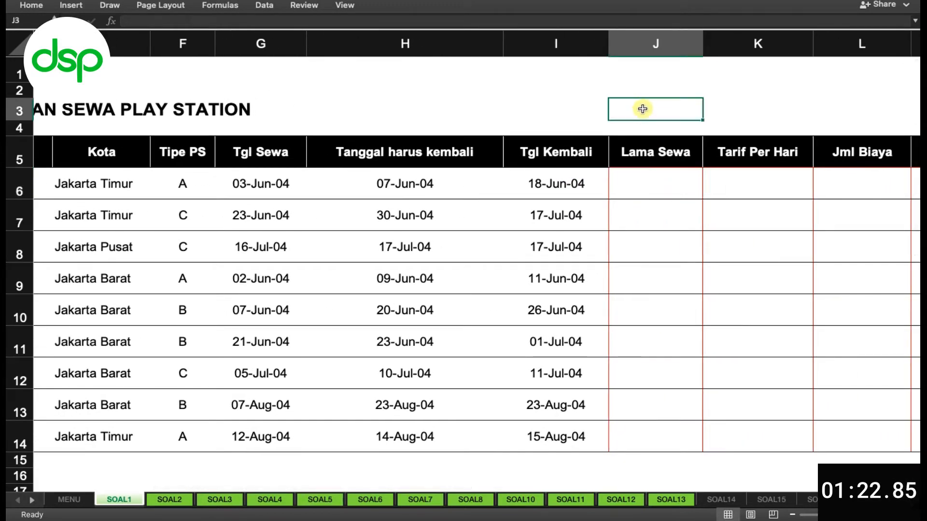
left_click(412, 186)
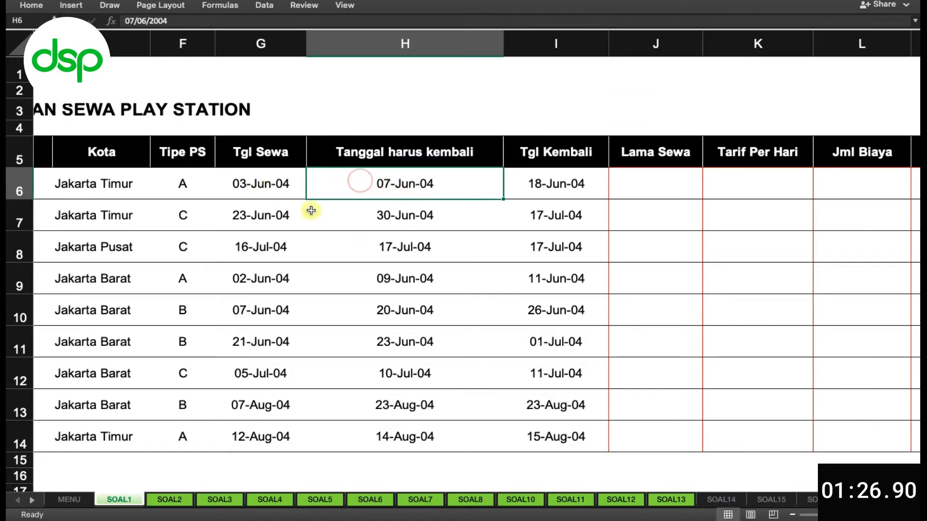
left_click(276, 189)
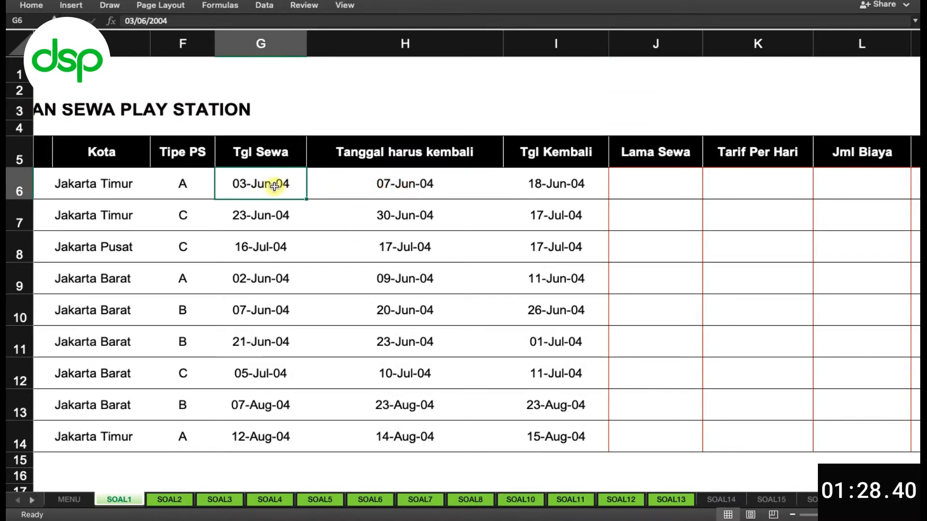
left_click(384, 184)
Compare the empty Tarif Per Hari column with the Tipe PS codes in the first two rows.
left_click(755, 186)
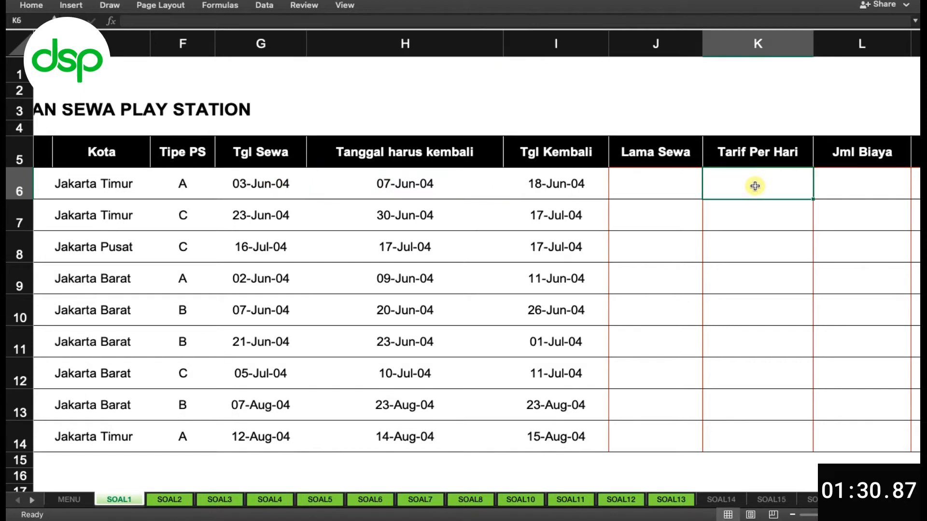
scroll(754, 186, "left", 3)
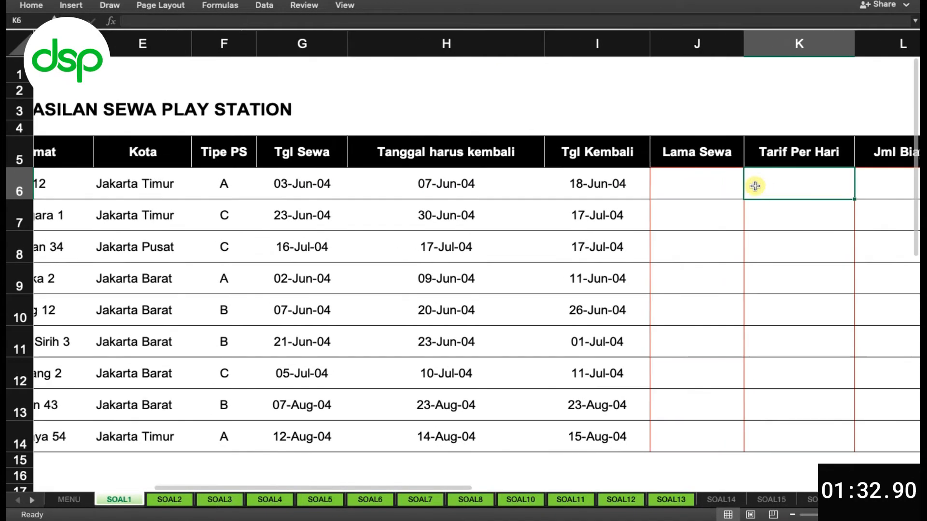
scroll(755, 186, "left", 2)
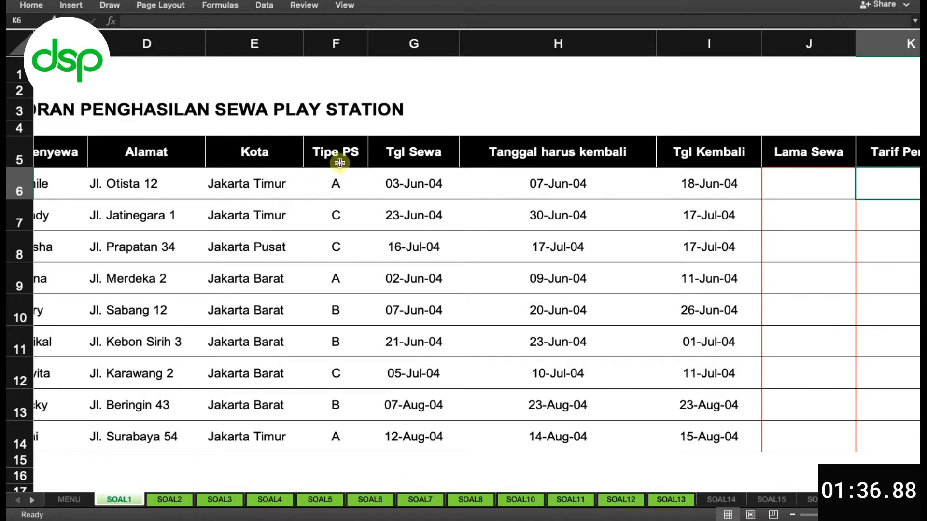
left_click(337, 186)
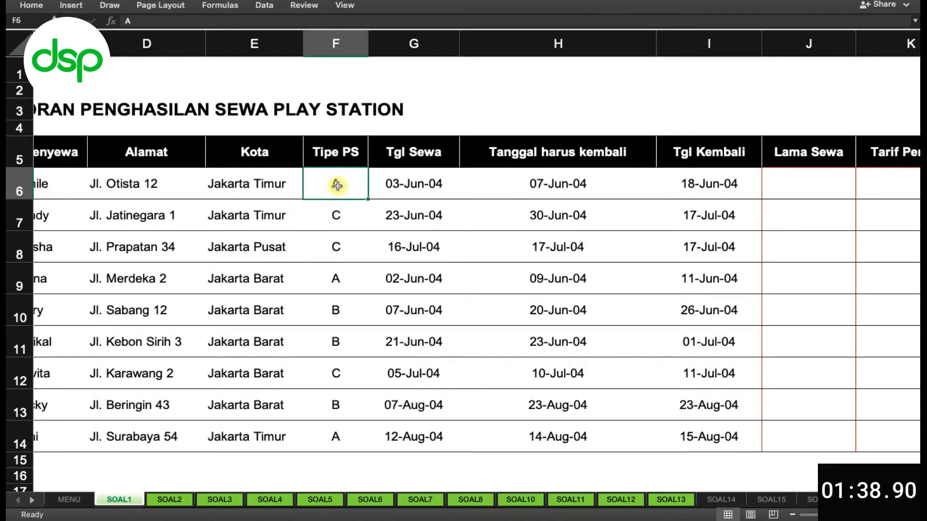
left_click(333, 215)
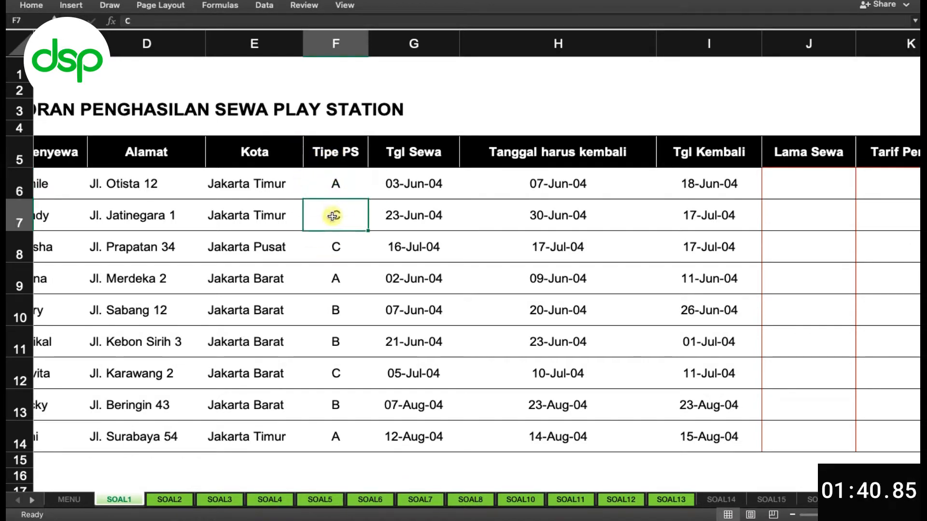
Examine the Jml Biaya column together with the Lama Sewa and Tarif Per Hari columns it depends on.
scroll(333, 216, "right", 6)
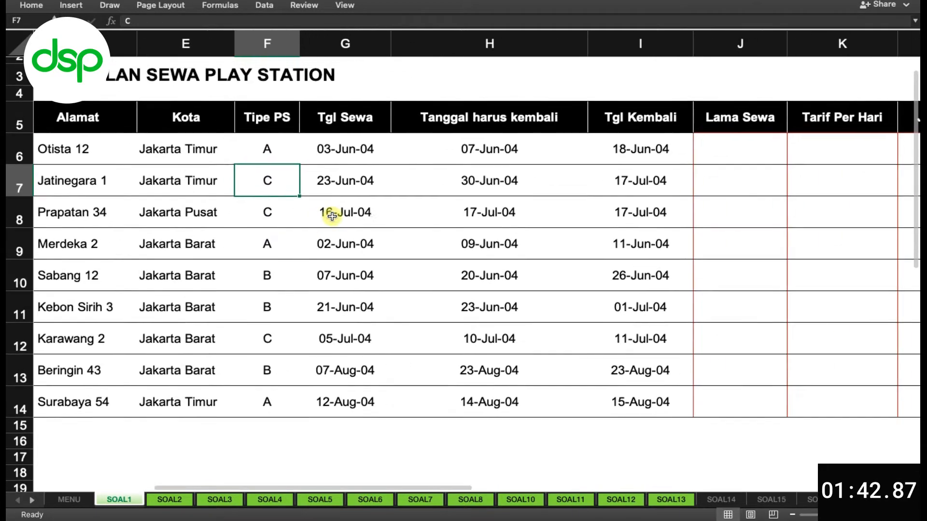
scroll(332, 216, "right", 2)
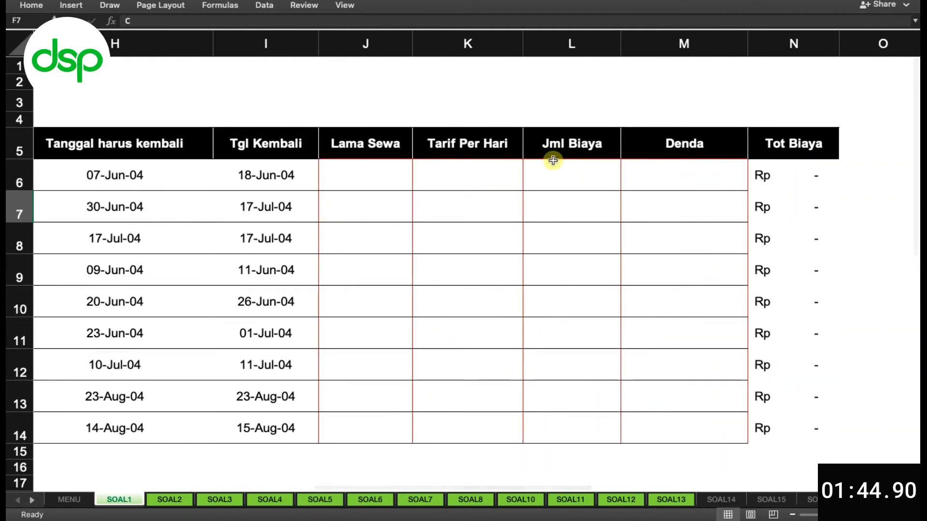
left_click(465, 175)
left_click(544, 180)
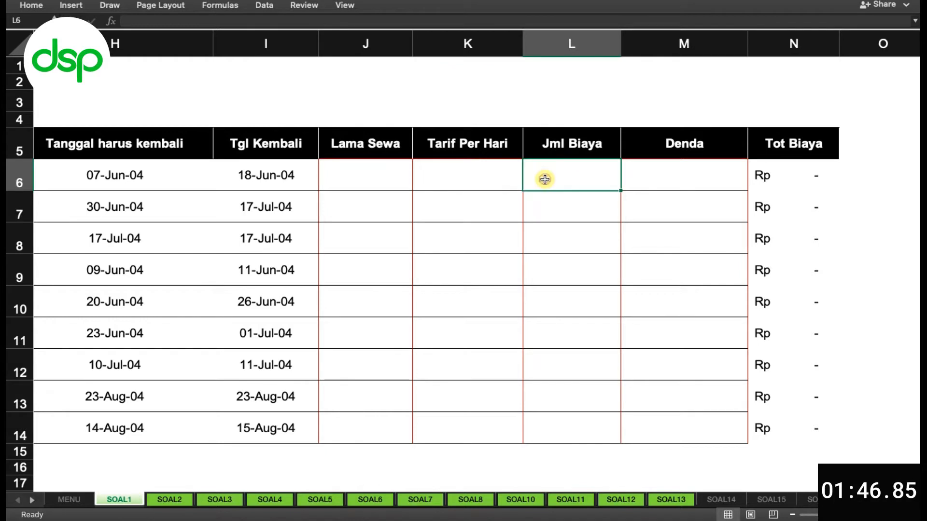
scroll(544, 180, "left", 2)
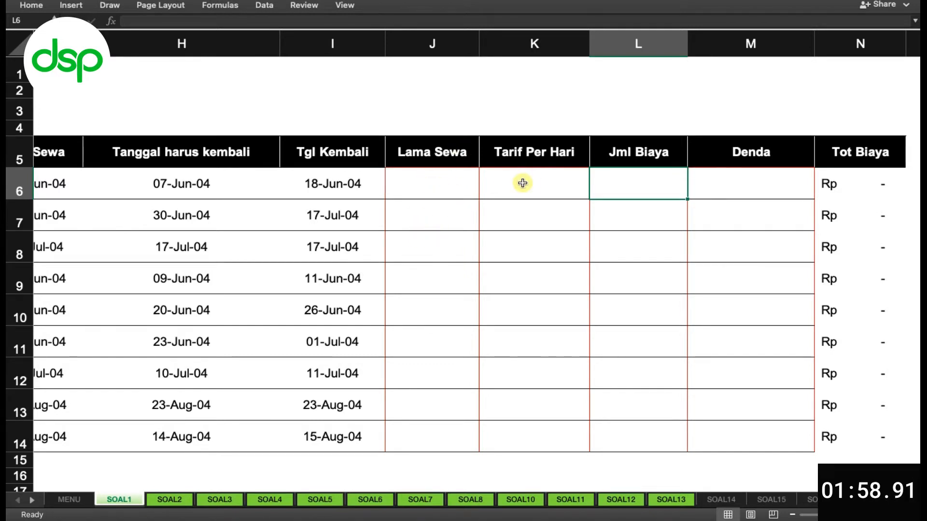
scroll(526, 180, "right", 3)
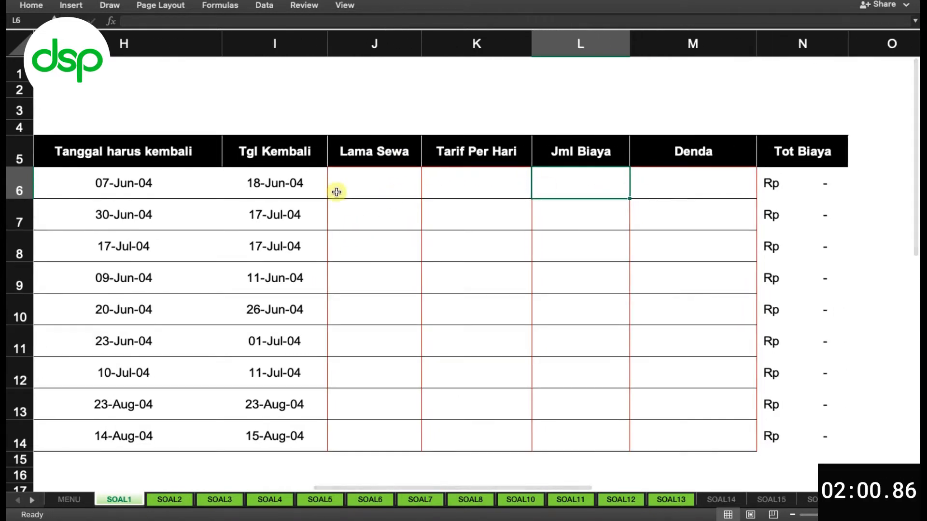
scroll(336, 189, "left", 4)
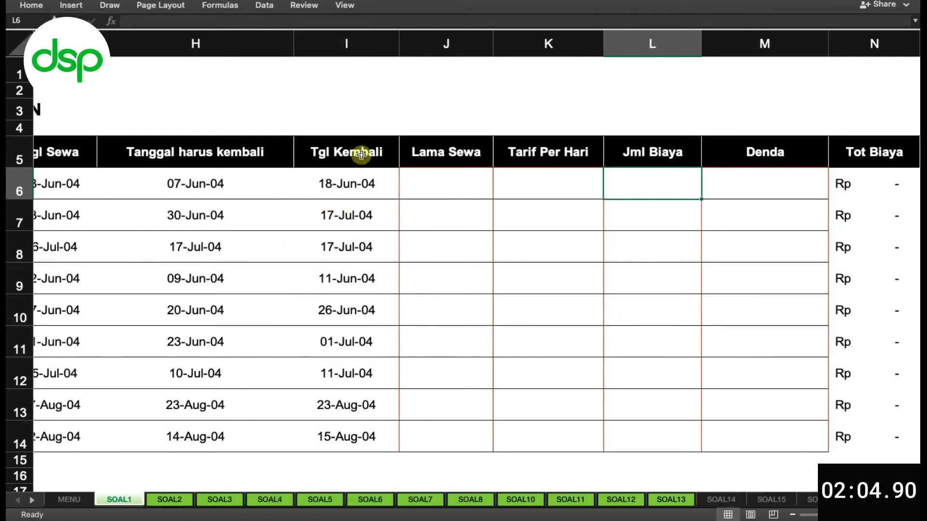
Inspect the first Denda cell and the formula in the first Tot Biaya cell.
left_click(761, 178)
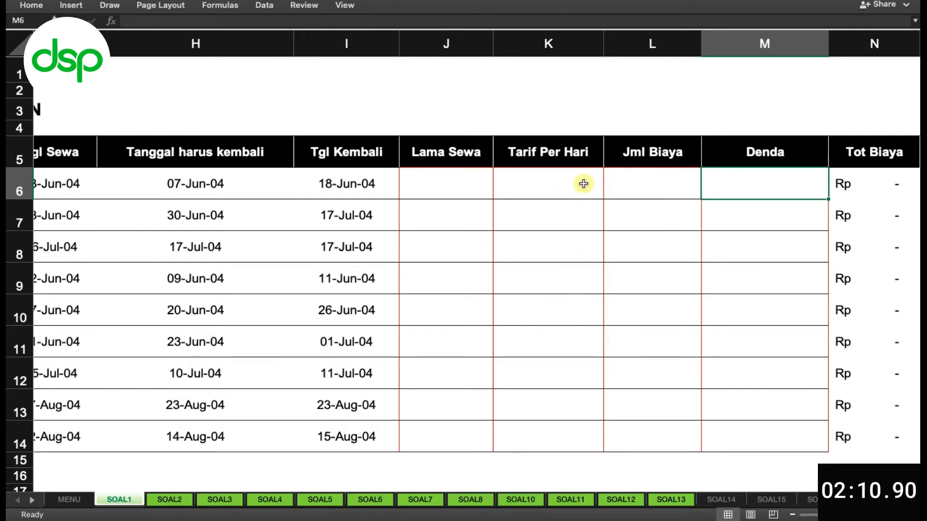
scroll(514, 192, "left", 2)
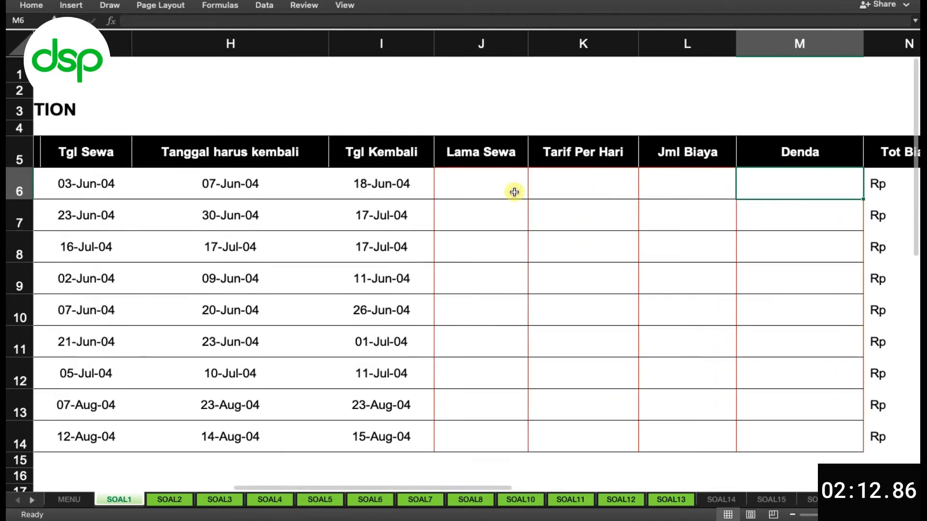
scroll(514, 193, "right", 4)
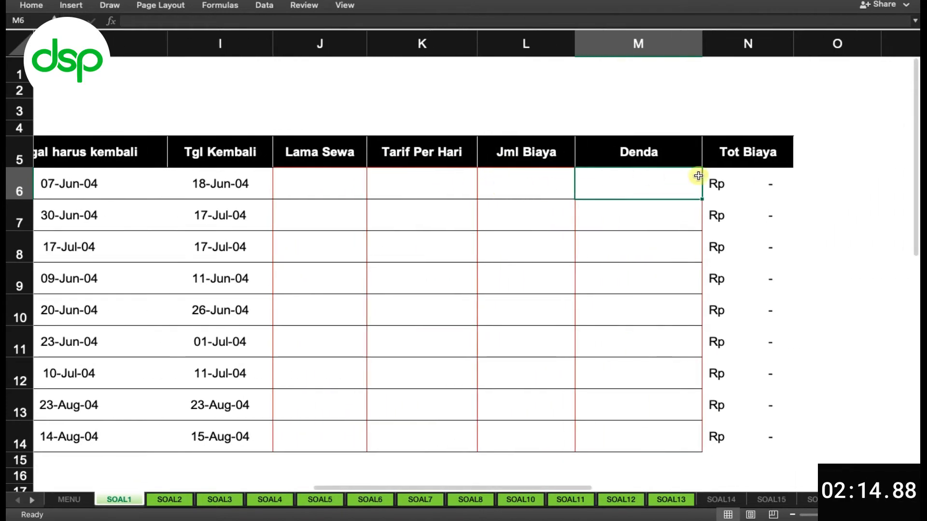
left_click(731, 184)
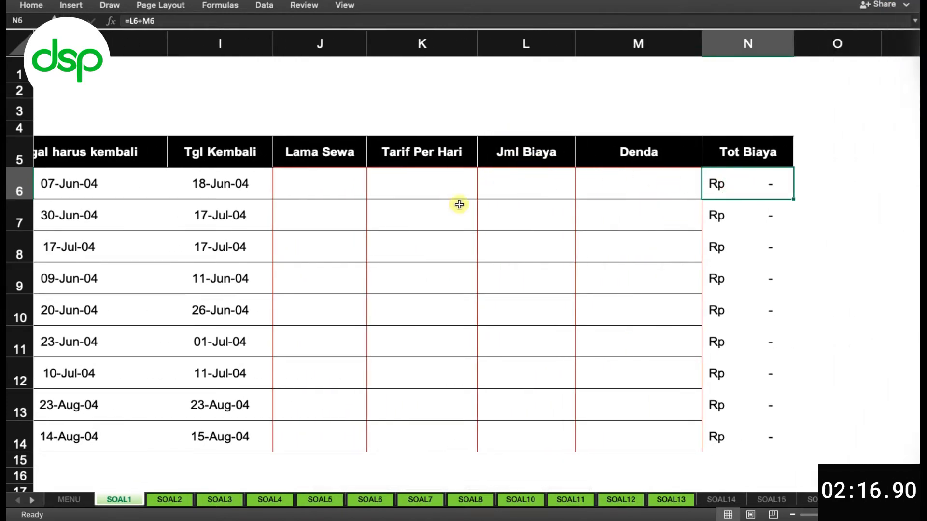
Go back over the rental table from its first column and select the first Lama Sewa cell, J6.
scroll(420, 211, "left", 15)
scroll(421, 211, "down", 1)
scroll(421, 212, "right", 5)
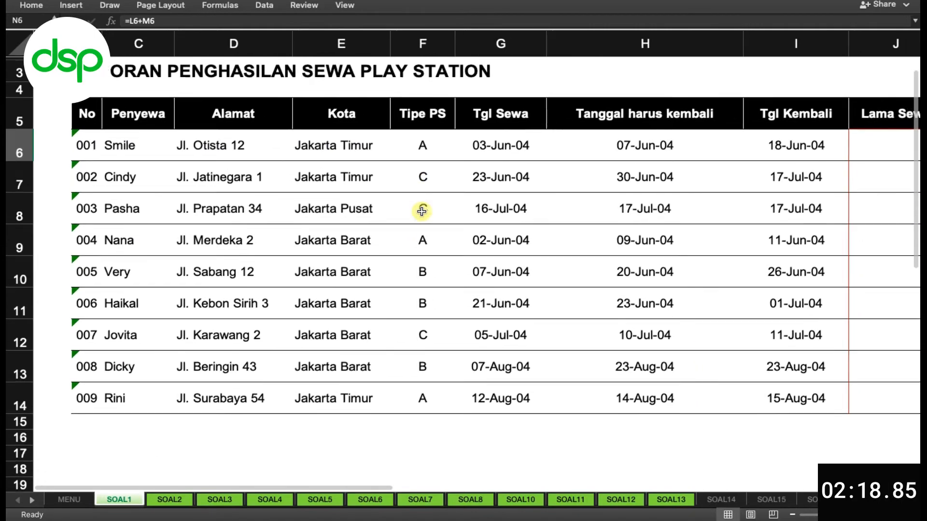
scroll(421, 212, "left", 4)
scroll(421, 212, "up", 2)
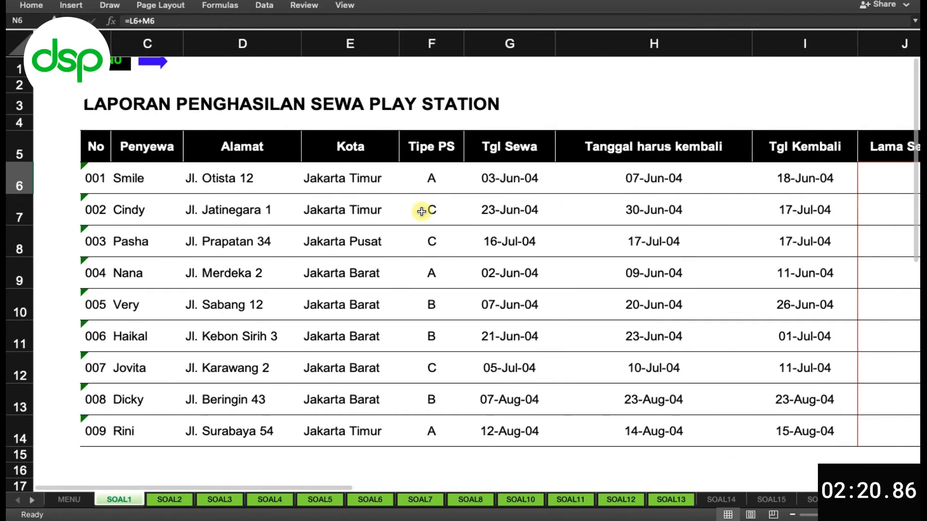
scroll(821, 164, "down", 1)
scroll(821, 165, "right", 3)
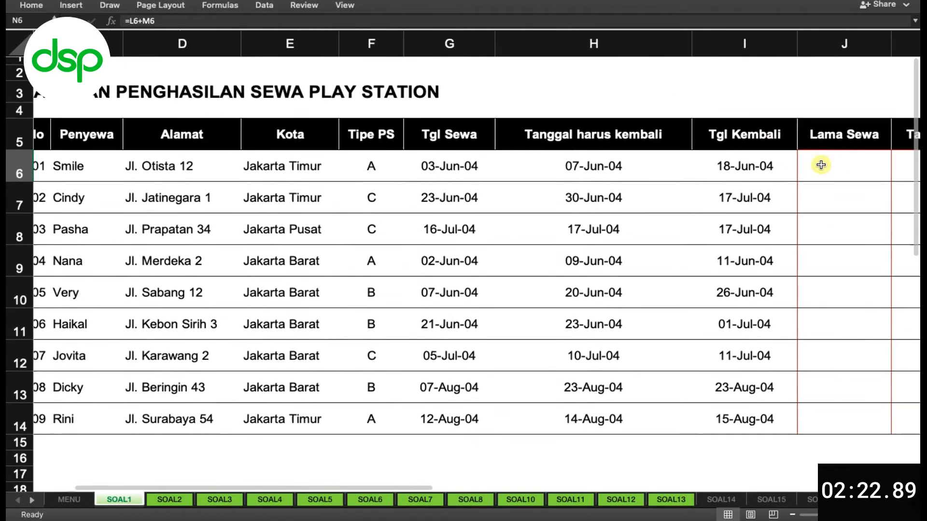
scroll(821, 165, "up", 1)
left_click(803, 187)
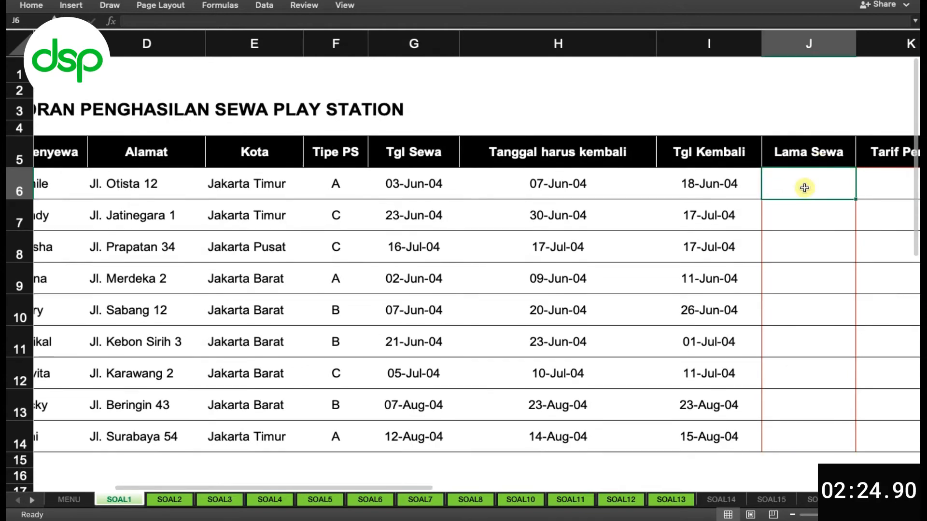
Calculate the first Lama Sewa cell, J6, as the due date minus the rental date with =H6-G6.
scroll(804, 188, "right", 1)
scroll(803, 188, "down", 1)
scroll(804, 188, "right", 1)
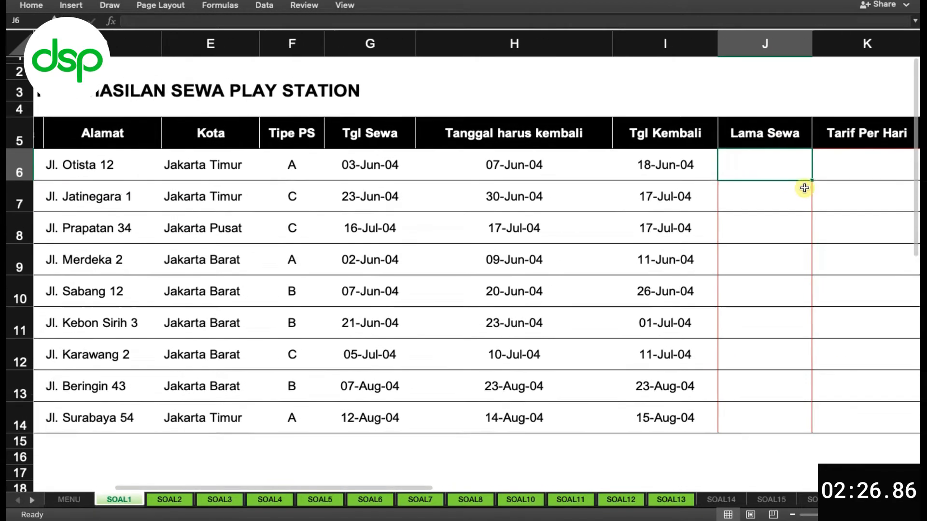
scroll(804, 188, "up", 1)
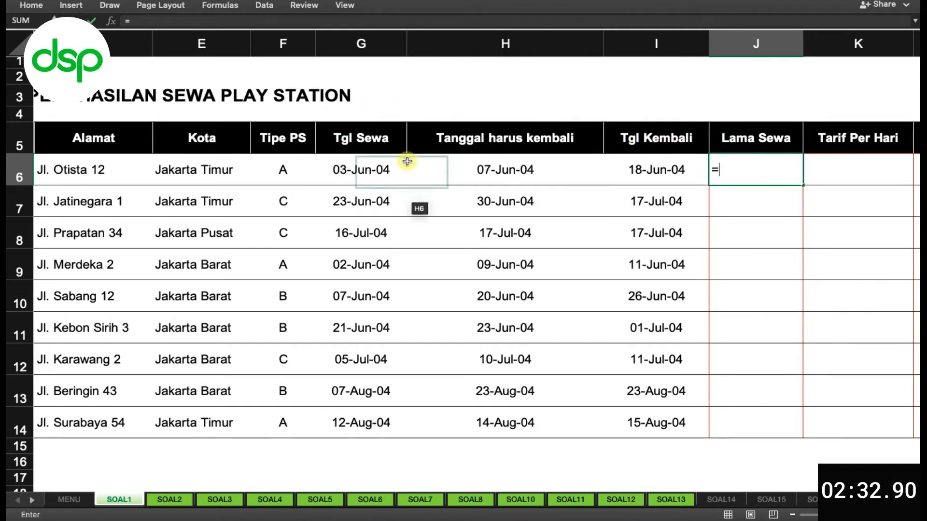
left_click(461, 174)
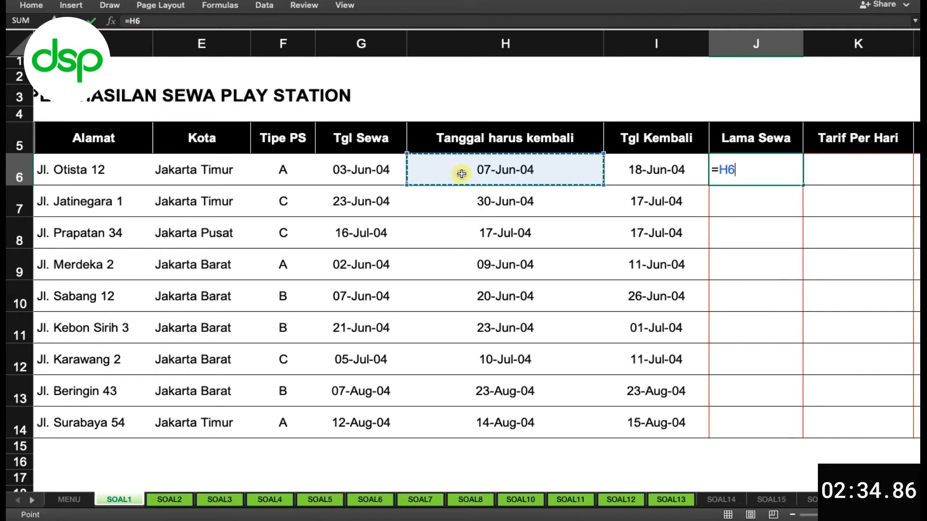
type("-")
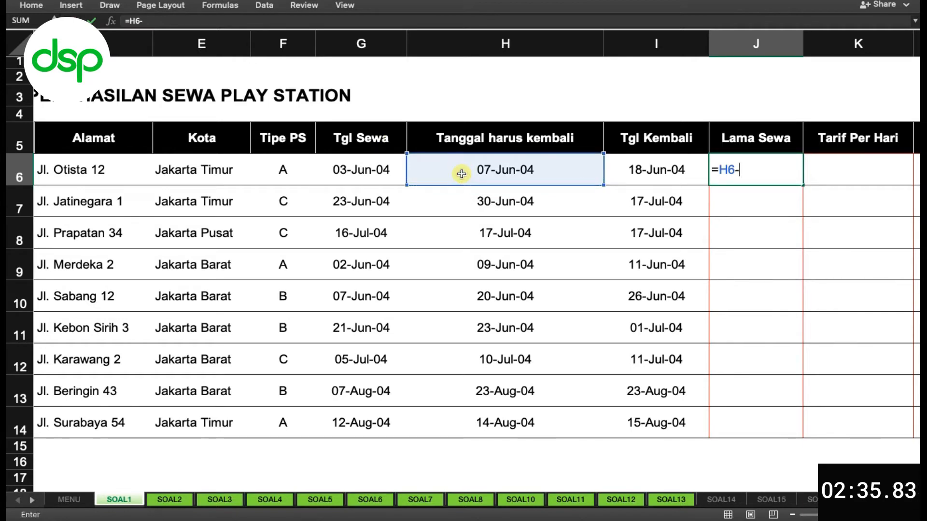
left_click(351, 172)
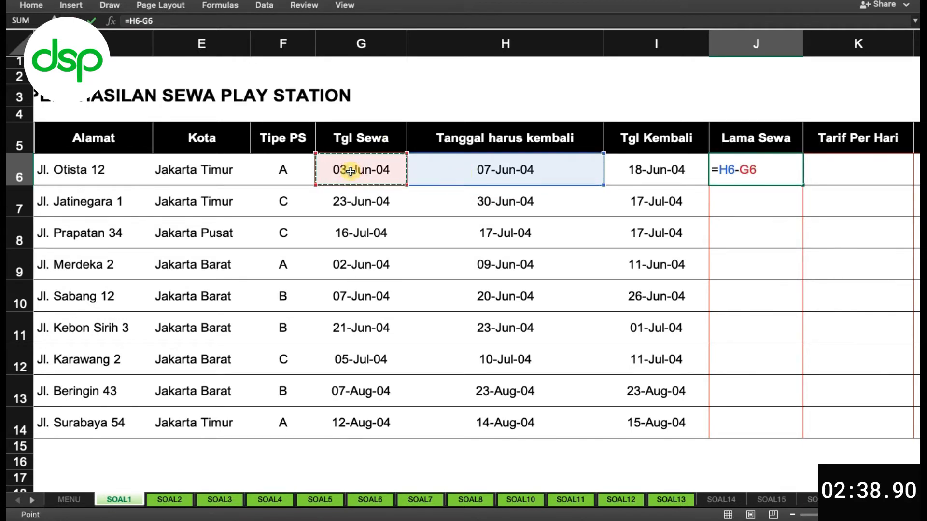
key("Return")
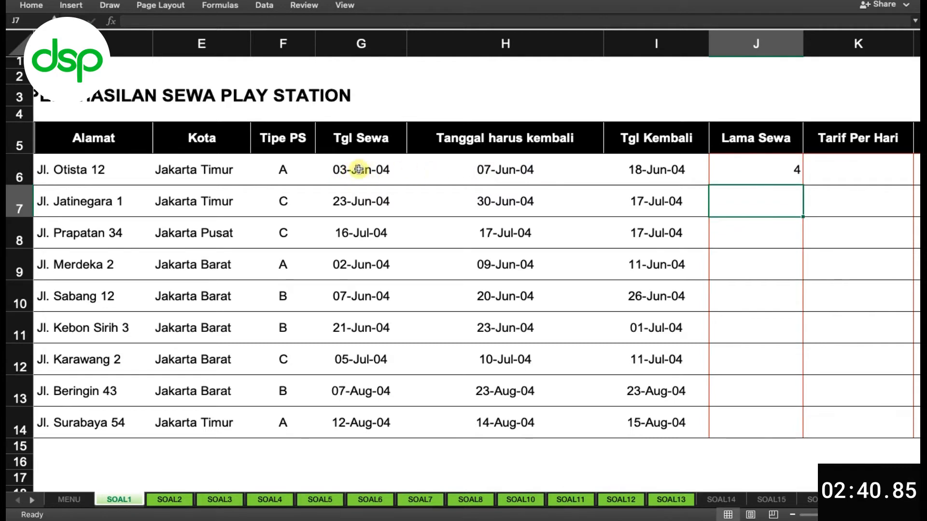
Check the first row's Tgl Sewa date against the Lama Sewa header and the formula in J6.
left_click(358, 169)
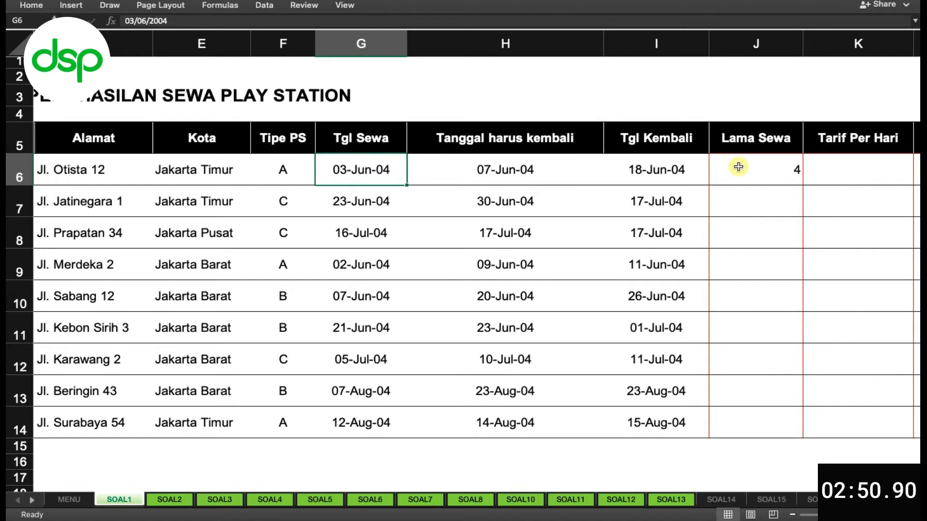
left_click(763, 170)
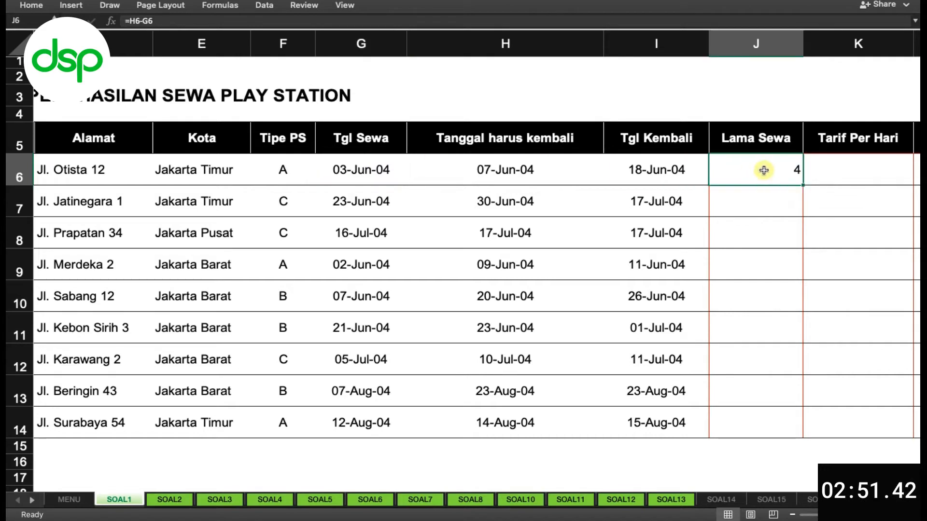
left_click(764, 145)
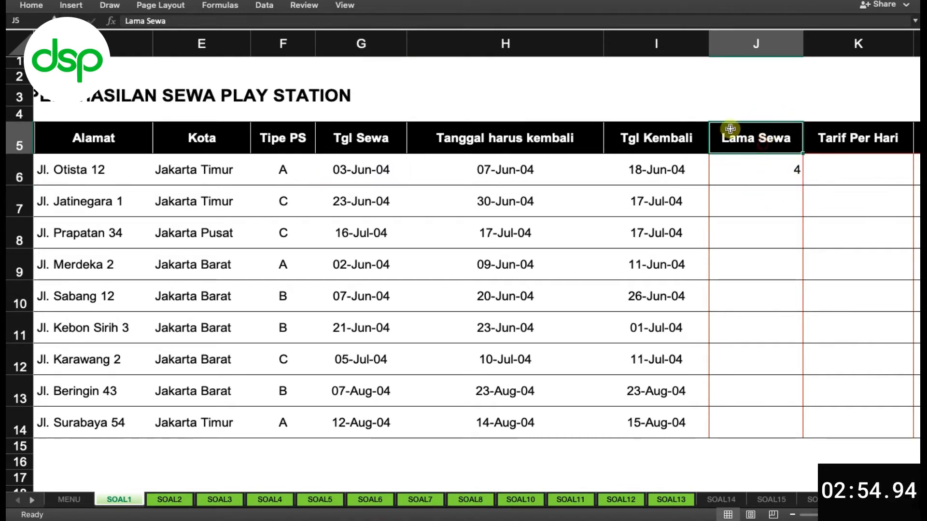
left_click(767, 183)
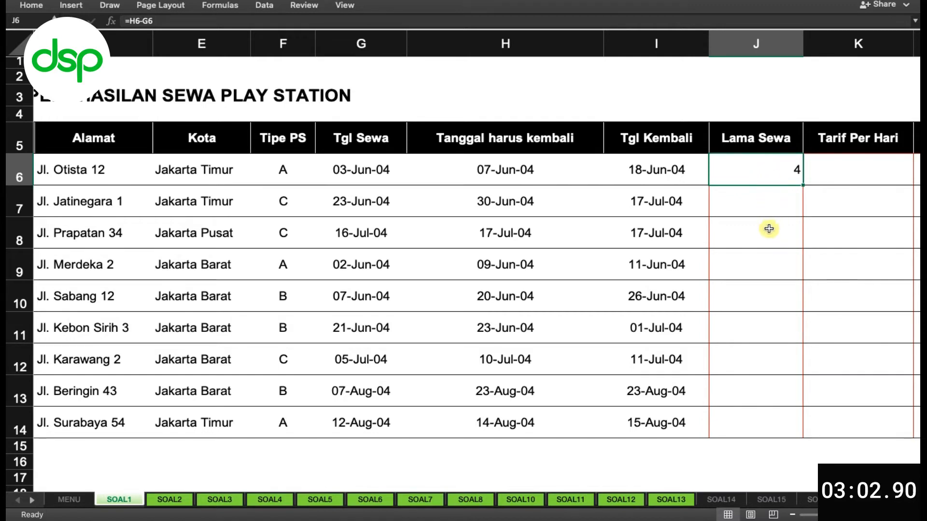
Try adding "(Hari)" on a second line of the Lama Sewa header, and undo the change.
left_click(764, 139)
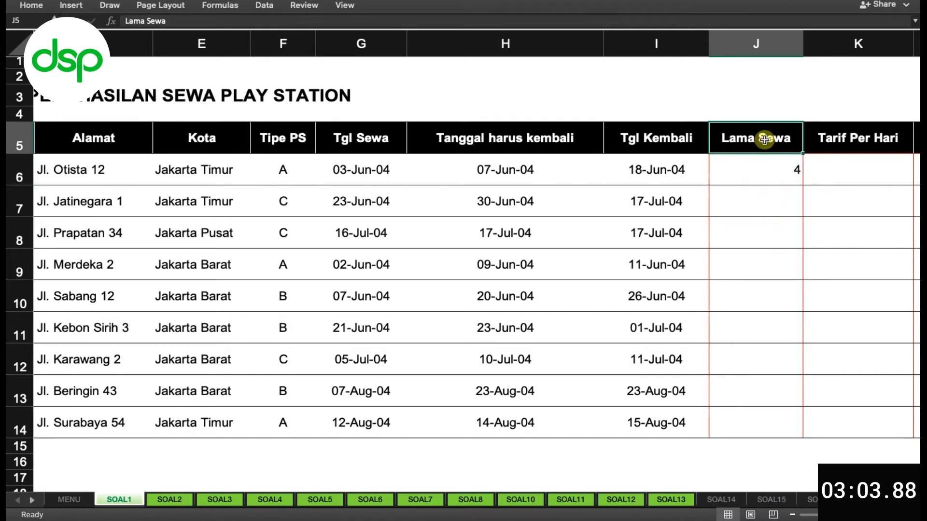
left_click(272, 17)
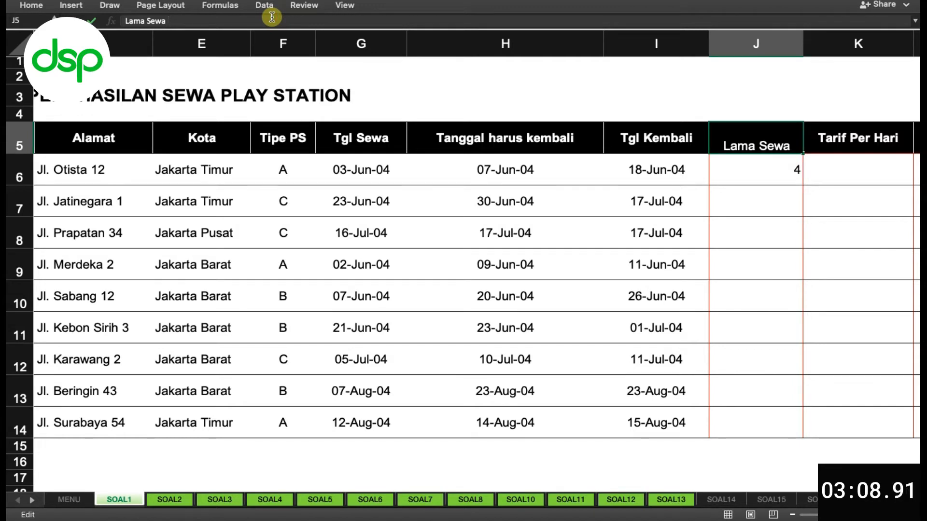
key("alt+Return")
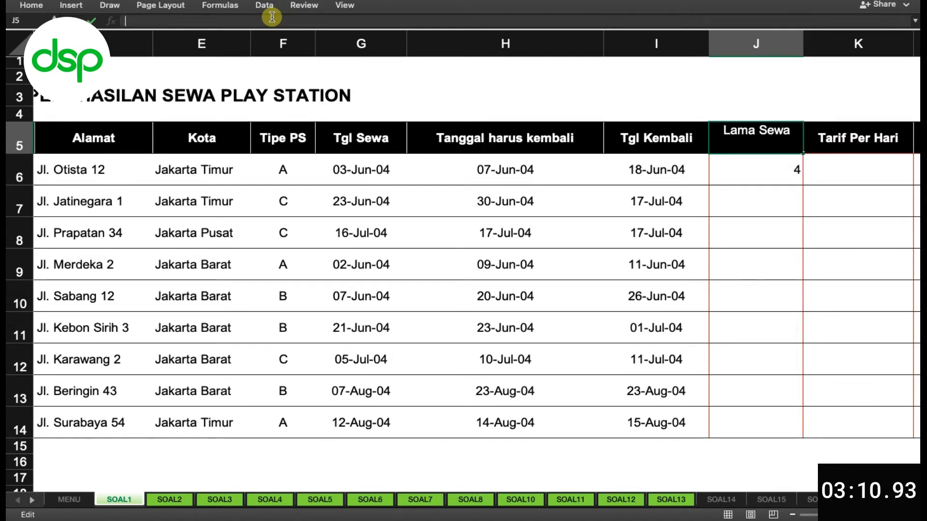
type("(Har")
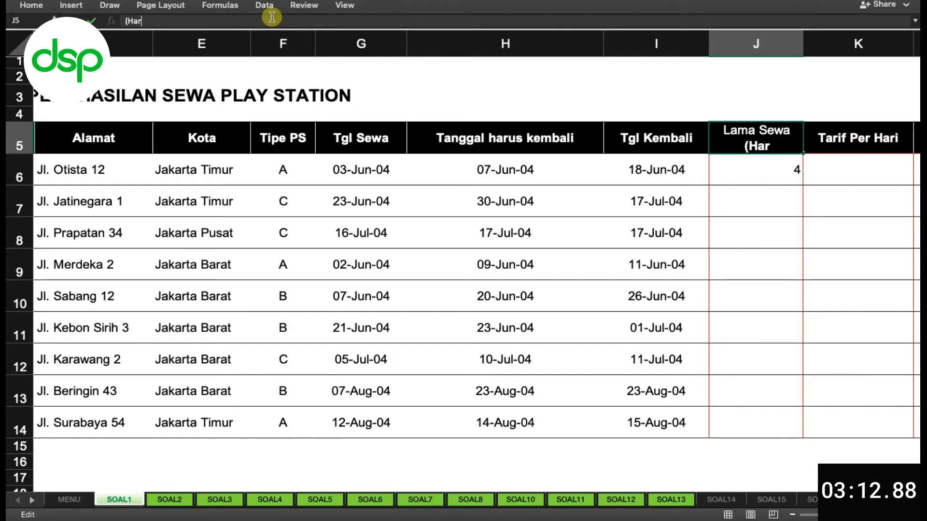
type("i)")
key("Return")
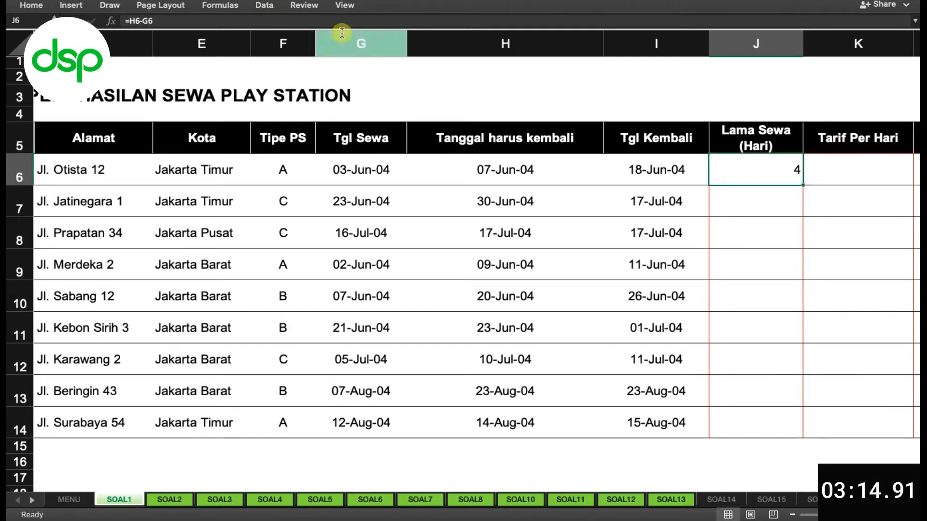
key("super+z")
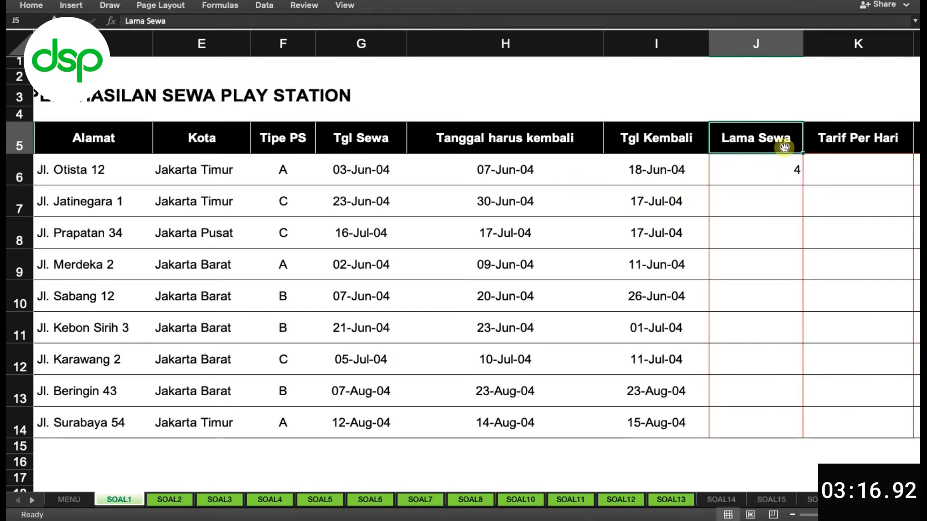
Replace the formula in the first Lama Sewa cell, J6, with the text "4 hari".
left_click(783, 164)
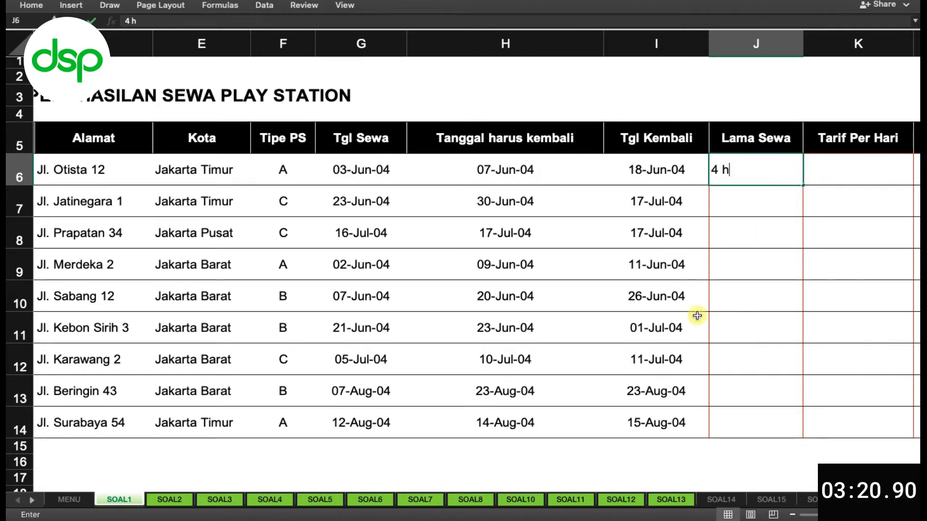
key("Return")
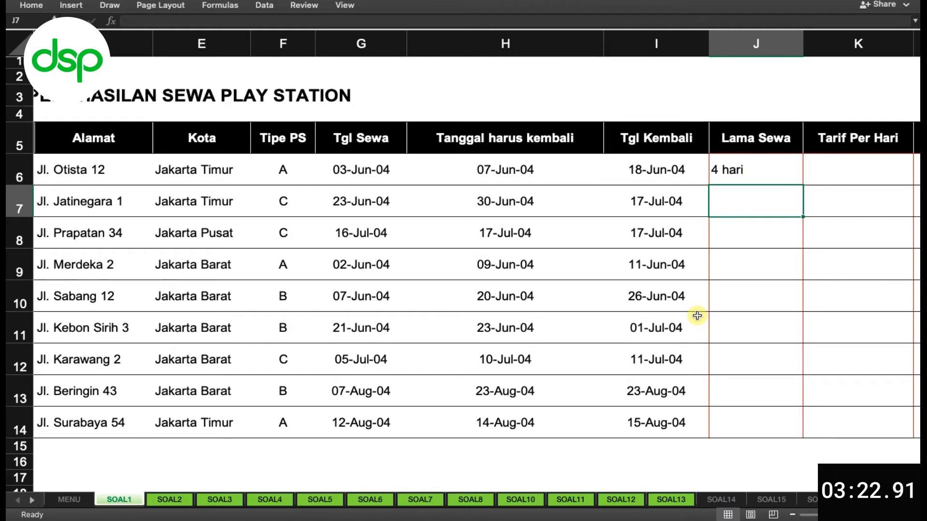
left_click(767, 160)
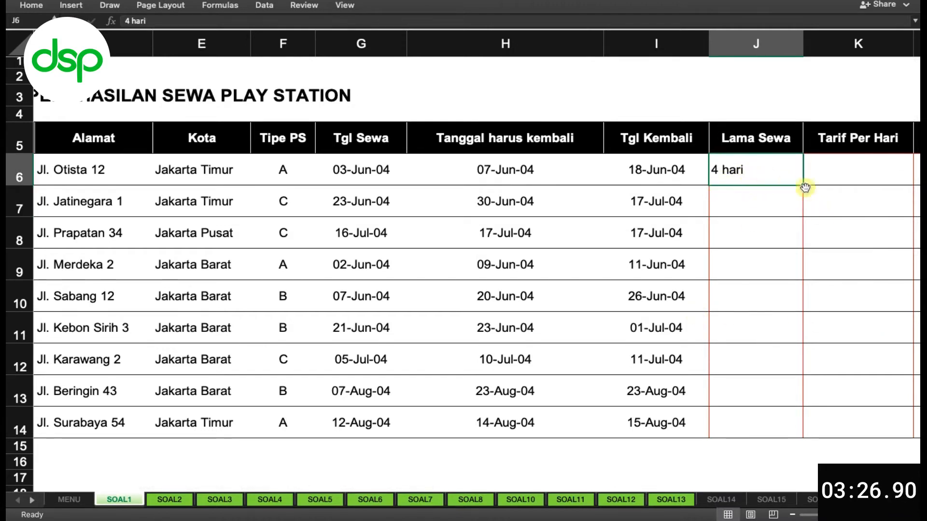
Enter a rate of 10.000 in the first Tarif Per Hari cell, K6.
left_click(834, 181)
scroll(830, 181, "right", 3)
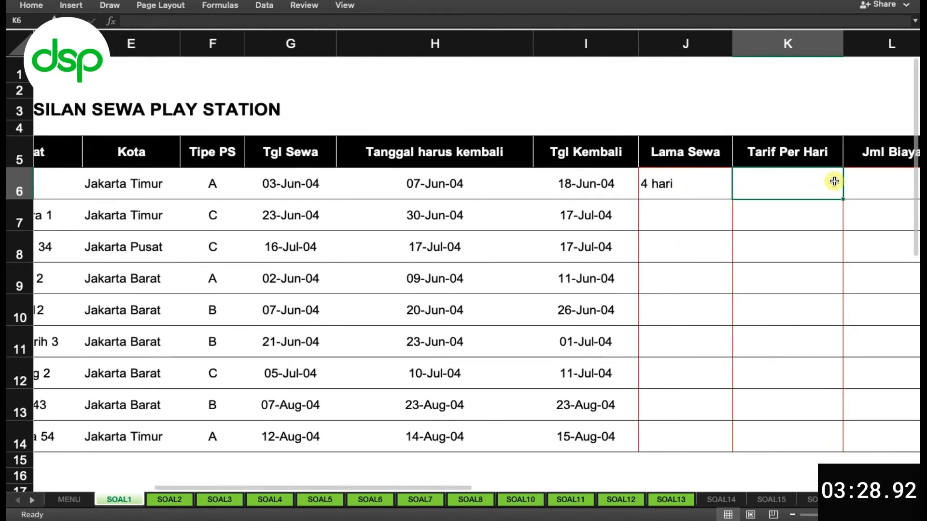
left_click(703, 191)
scroll(703, 191, "right", 1)
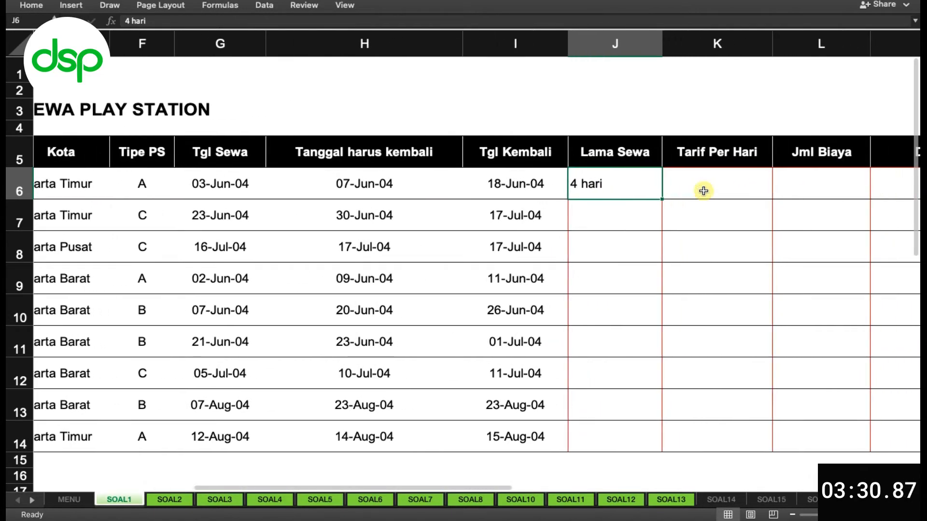
left_click(703, 191)
type("1")
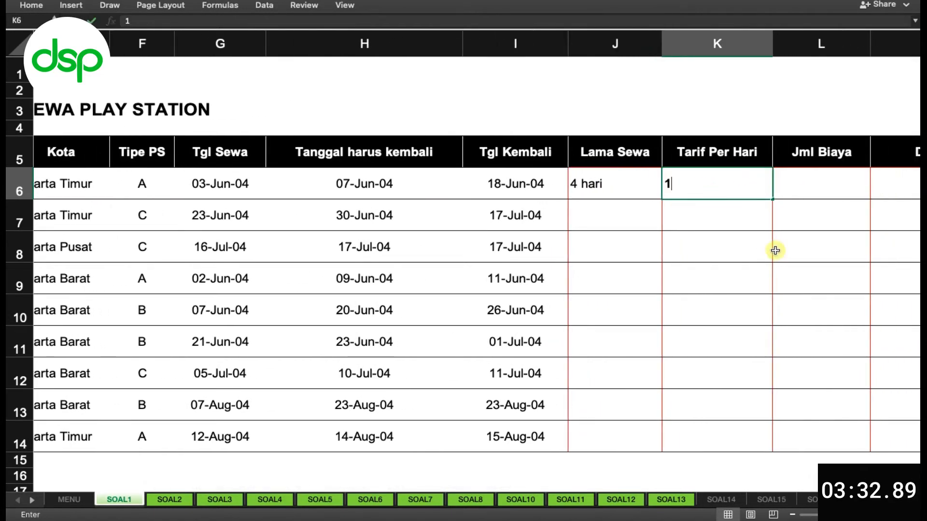
type("0.0000")
key("Return")
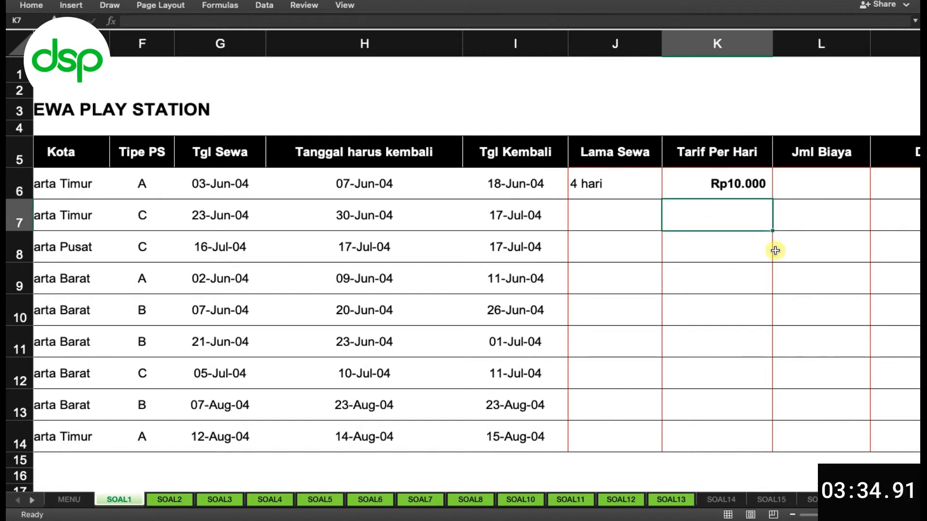
Calculate the first Jml Biaya cell, L6, as daily rate times rental length with =K6*J6.
key("Up")
key("Right")
type("=")
key("Left")
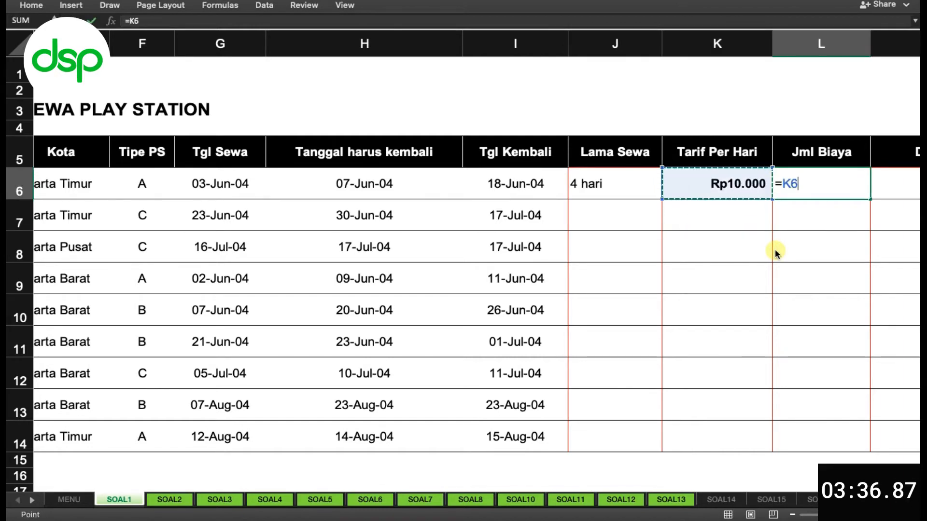
type("*")
key("Left")
key("Left")
key("Return")
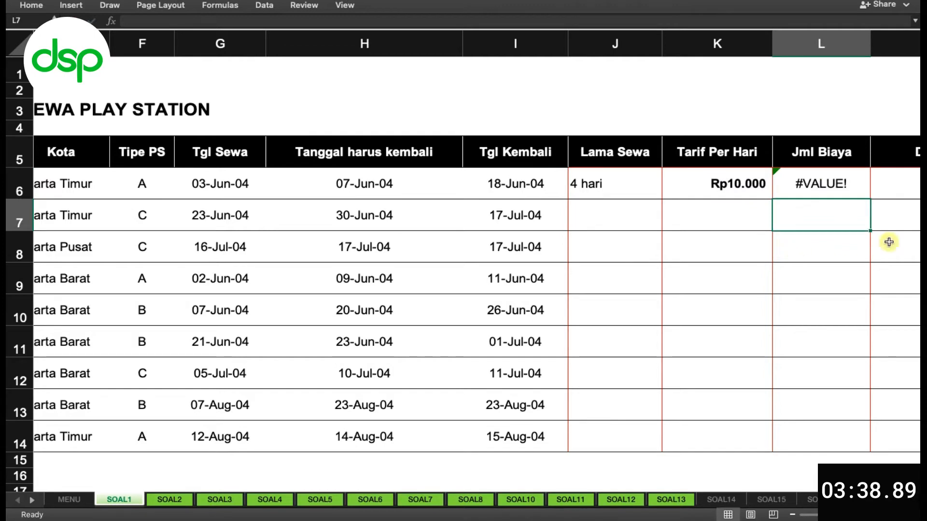
Inspect the first Jml Biaya cell and the Lama Sewa entry its formula depends on.
left_click(818, 183)
left_click(645, 182)
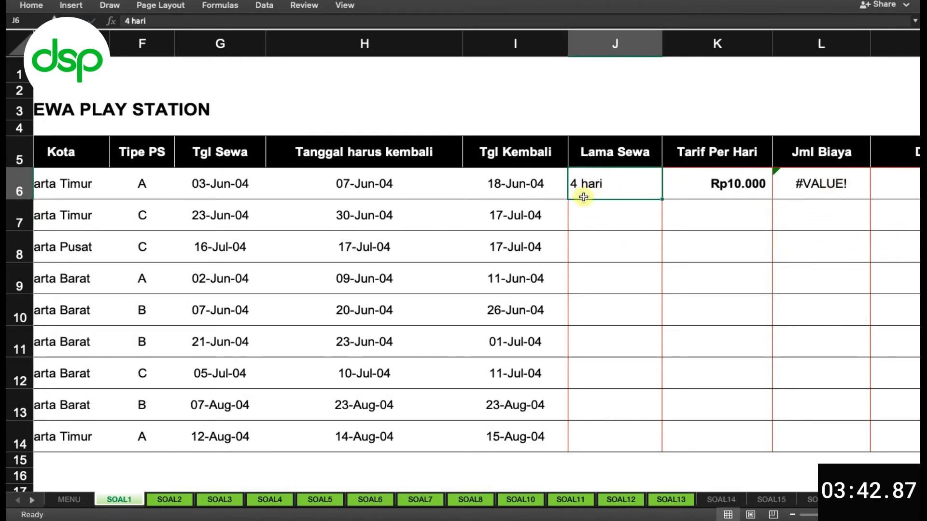
left_click(827, 187)
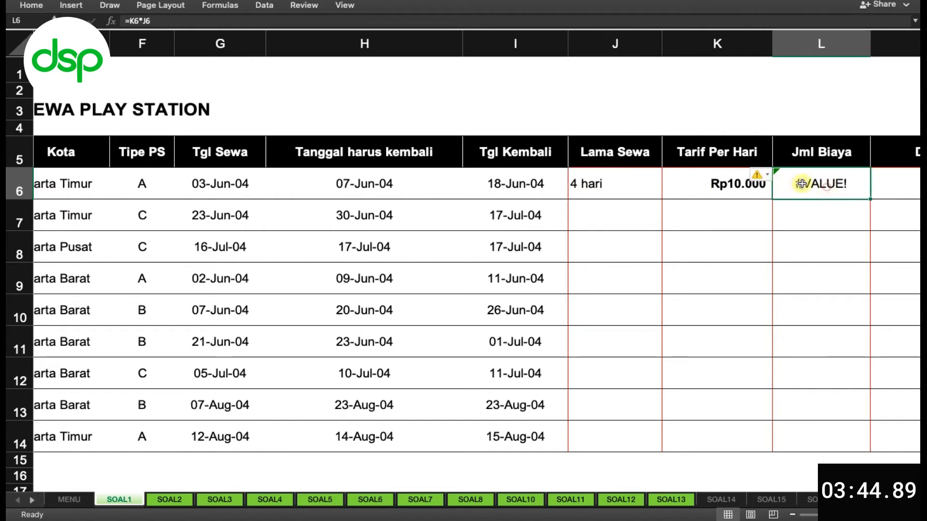
left_click(614, 192)
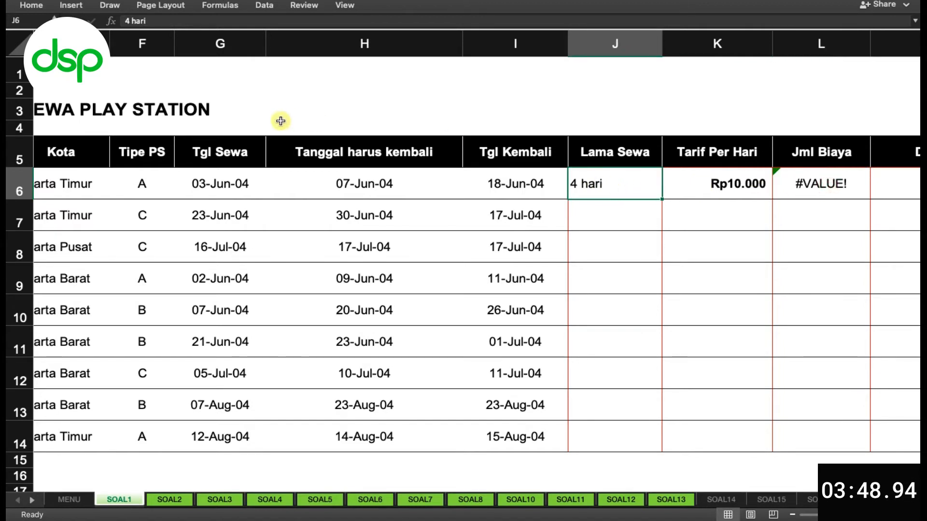
Apply the custom number format General "Hari" to the first Lama Sewa cell, J6.
scroll(466, 193, "left", 5)
scroll(466, 192, "right", 5)
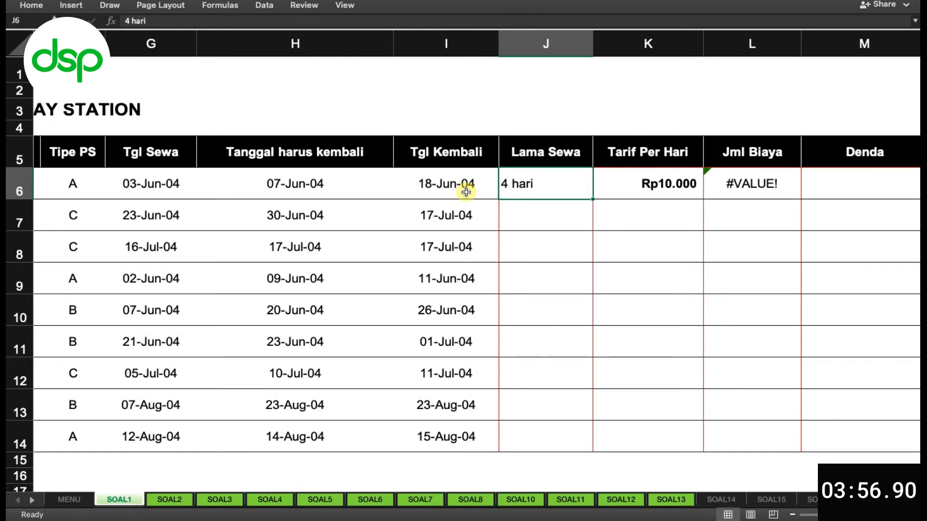
key("super+1")
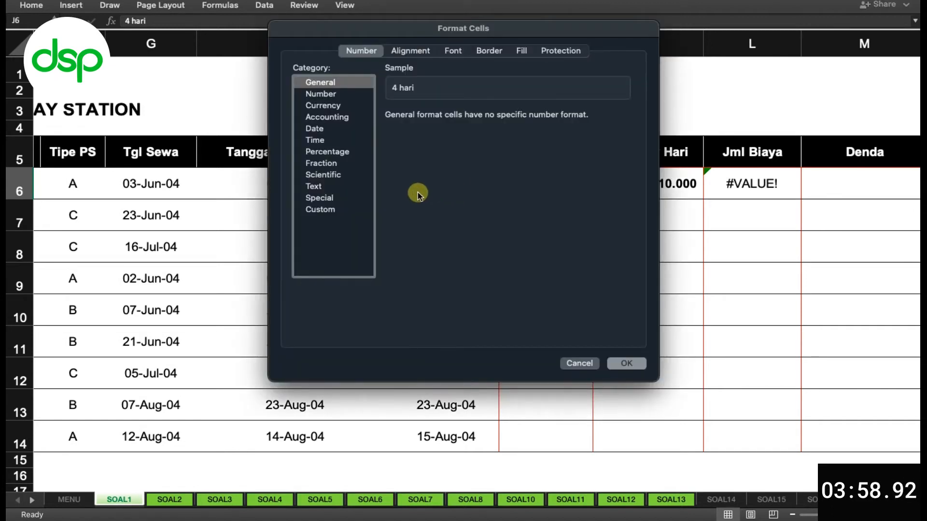
left_click(334, 211)
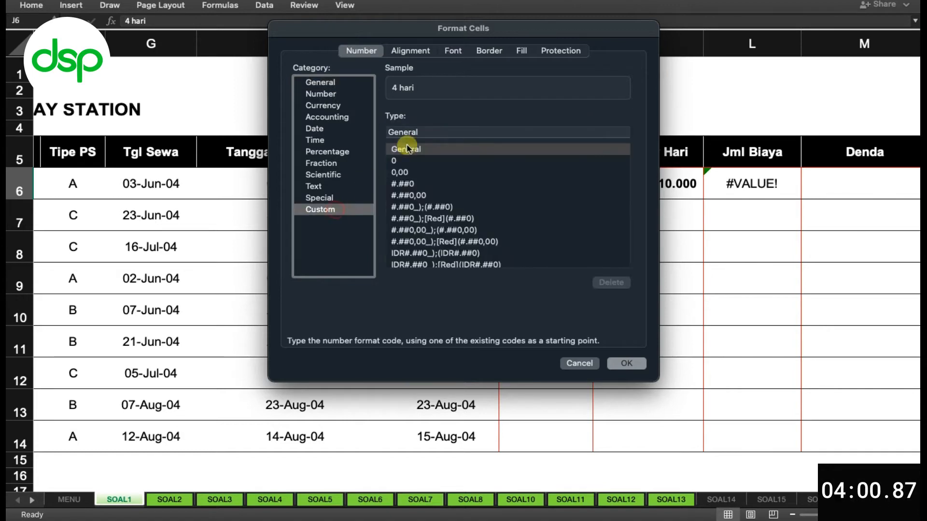
left_click(433, 133)
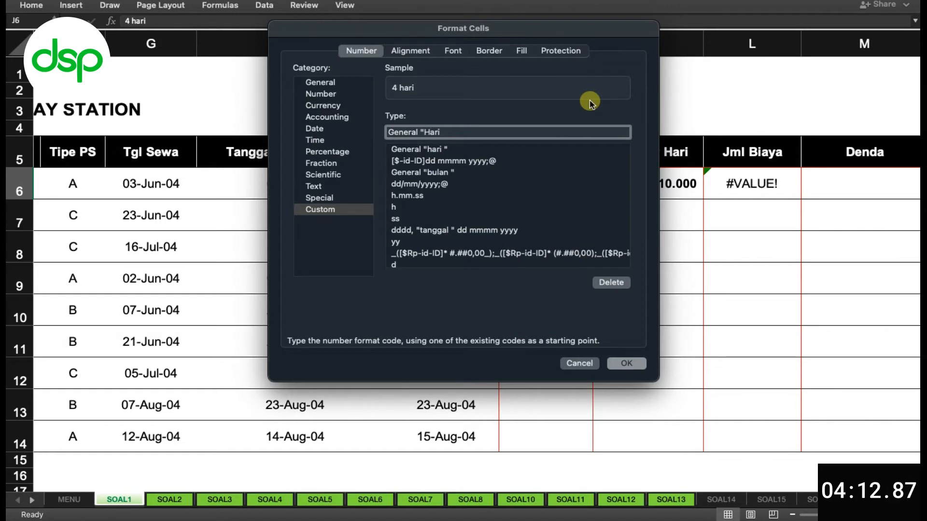
left_click(621, 364)
left_click(567, 216)
Replace the text in the first Lama Sewa cell, J6, with the plain number 4.
left_click(548, 183)
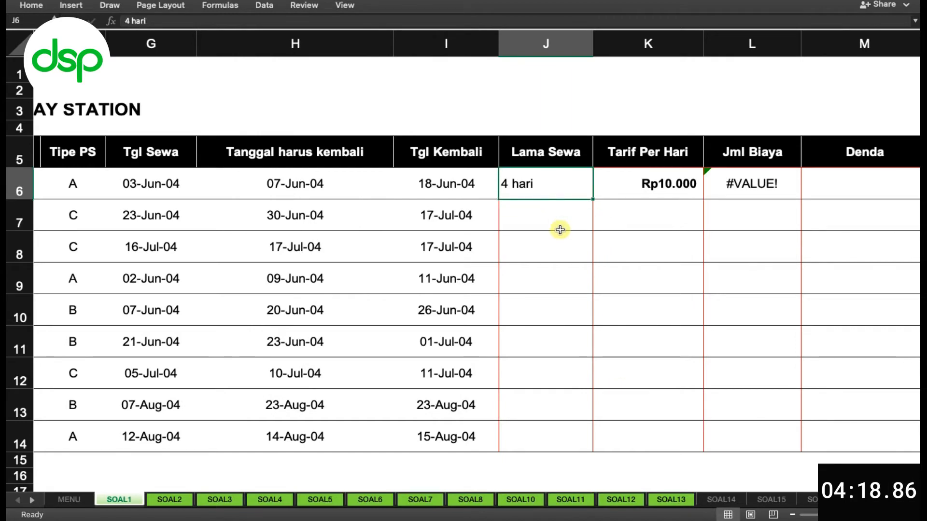
type("4")
key("Return")
left_click(575, 184)
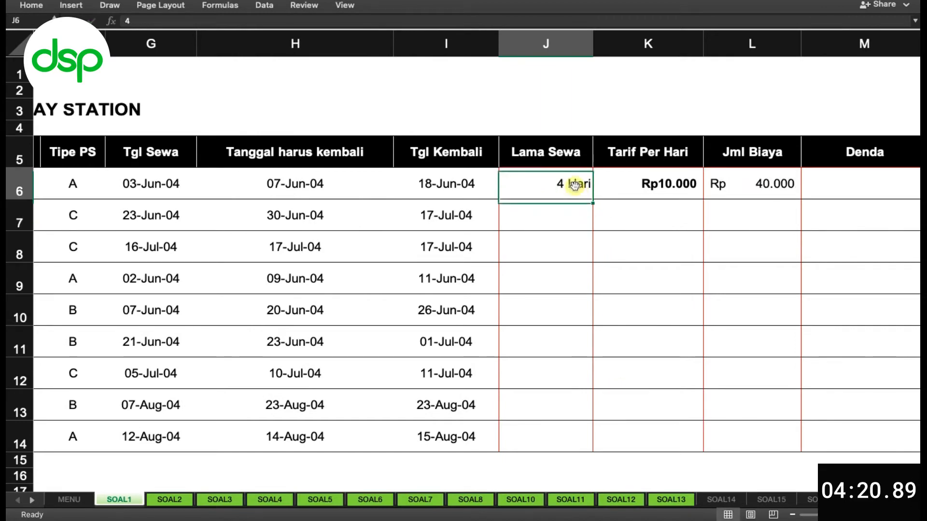
Center the contents of the whole Lama Sewa column, J, and collapse the ribbon.
left_click(515, 47)
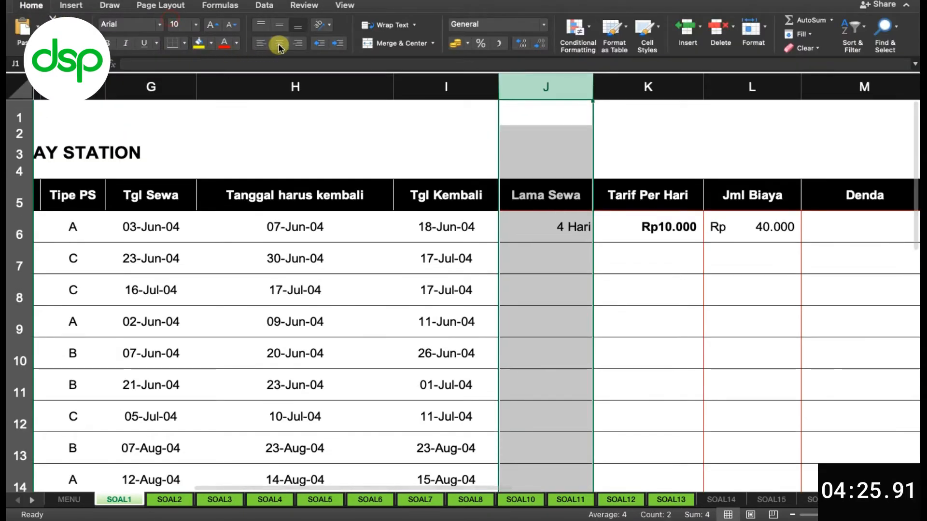
left_click(279, 44)
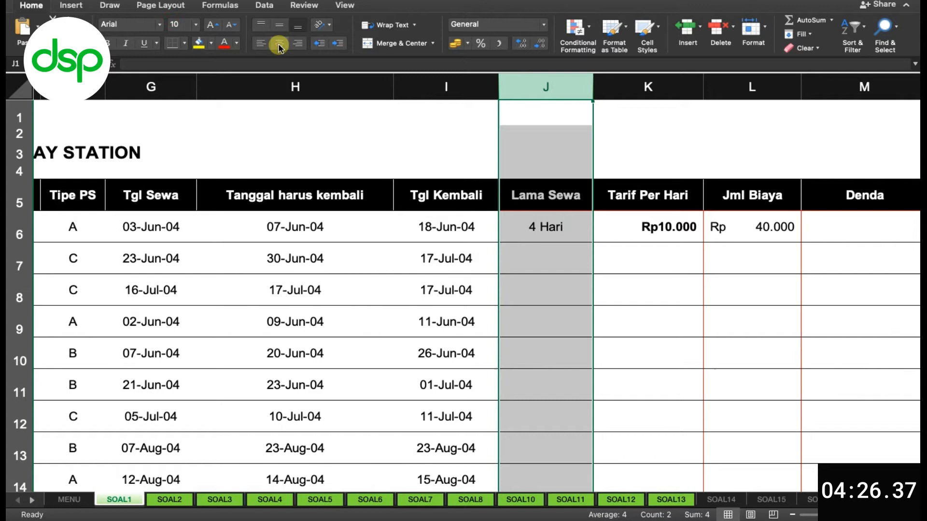
left_click(531, 300)
left_click(34, 7)
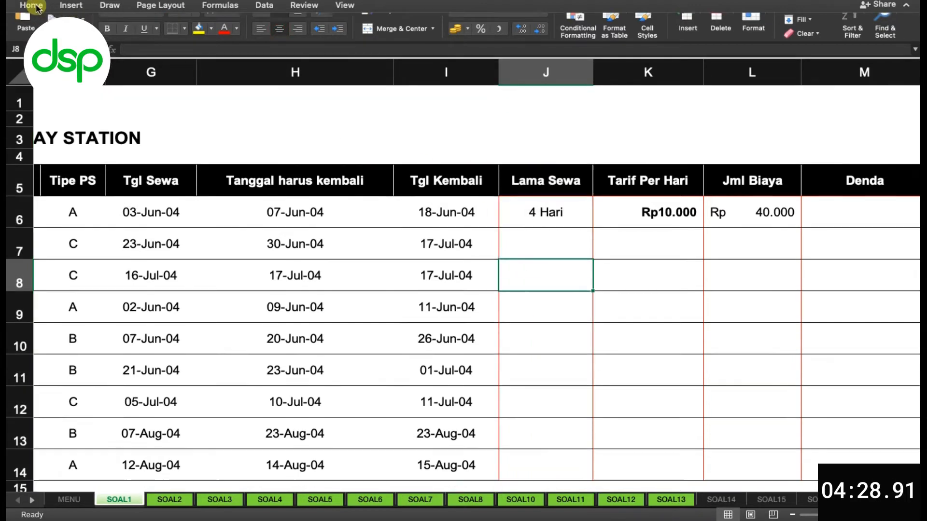
Calculate Lama Sewa in J6 as due date minus rental date with =H6-G6, and fill the formula down to J14.
left_click(538, 191)
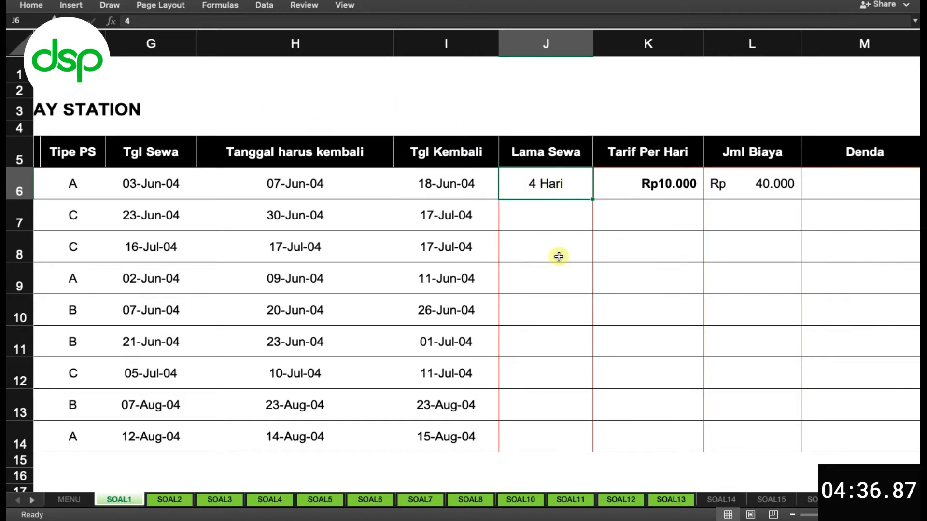
type("=")
left_click(337, 183)
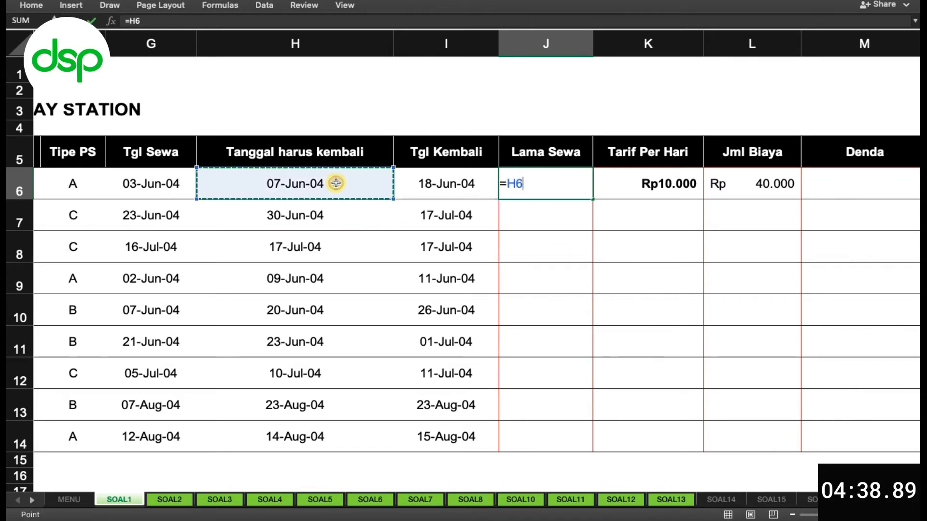
type("-")
left_click(158, 188)
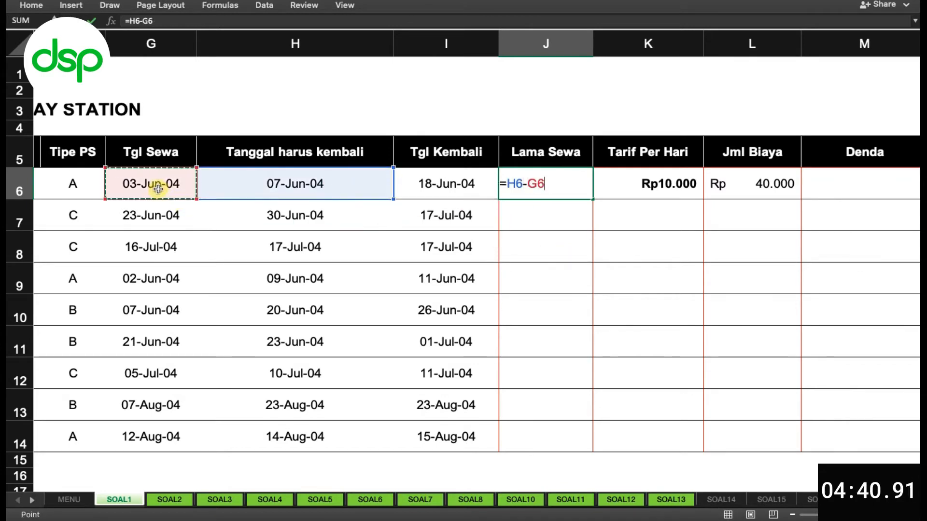
key("Return")
left_click(564, 186)
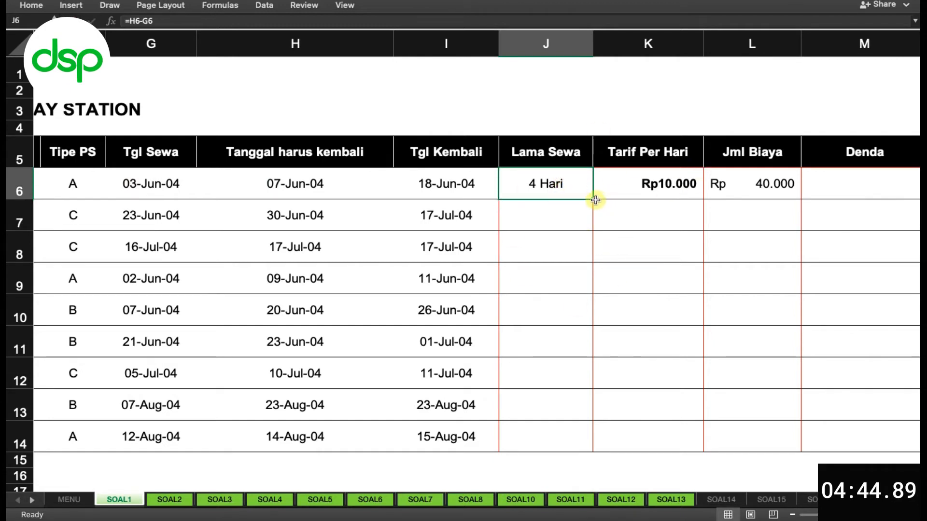
left_click_drag(594, 199, 583, 441)
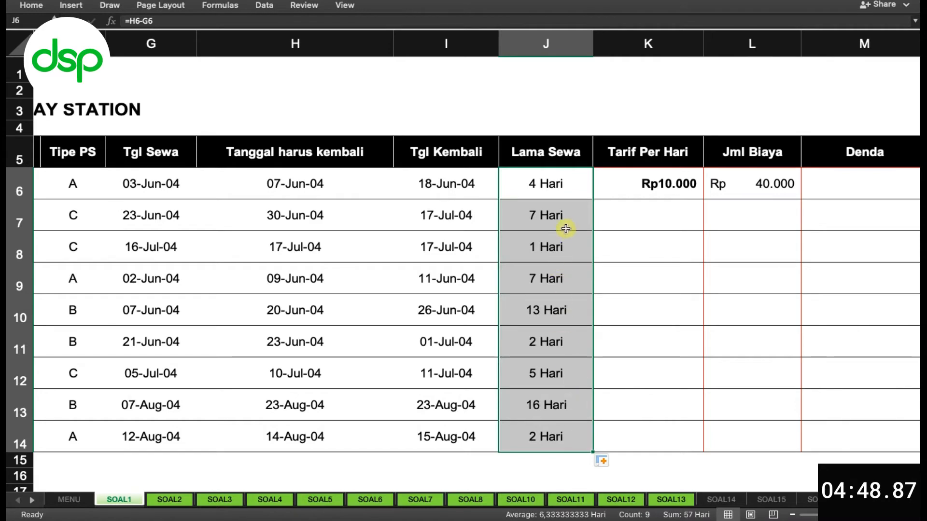
Examine the first Tarif Per Hari cell, K6, together with the rental type, date and cost columns around it.
scroll(565, 228, "right", 3)
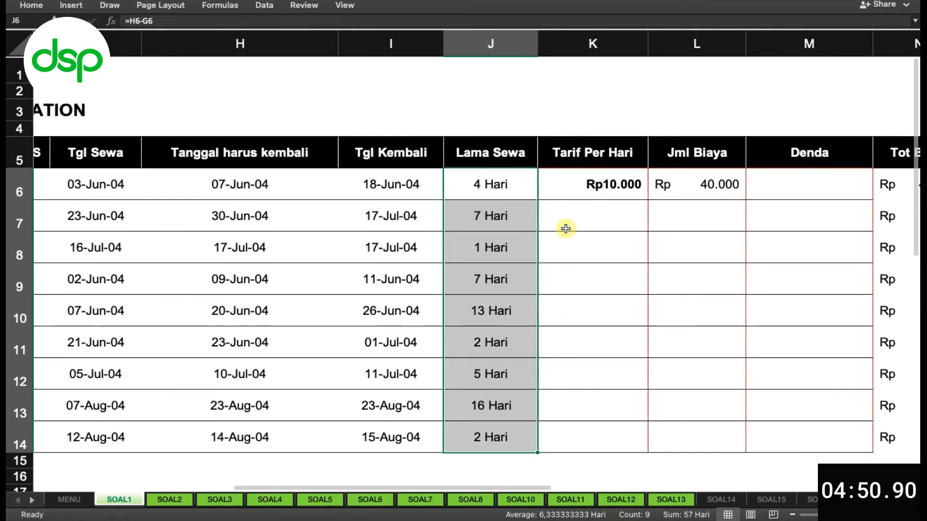
scroll(566, 228, "right", 2)
scroll(565, 228, "left", 2)
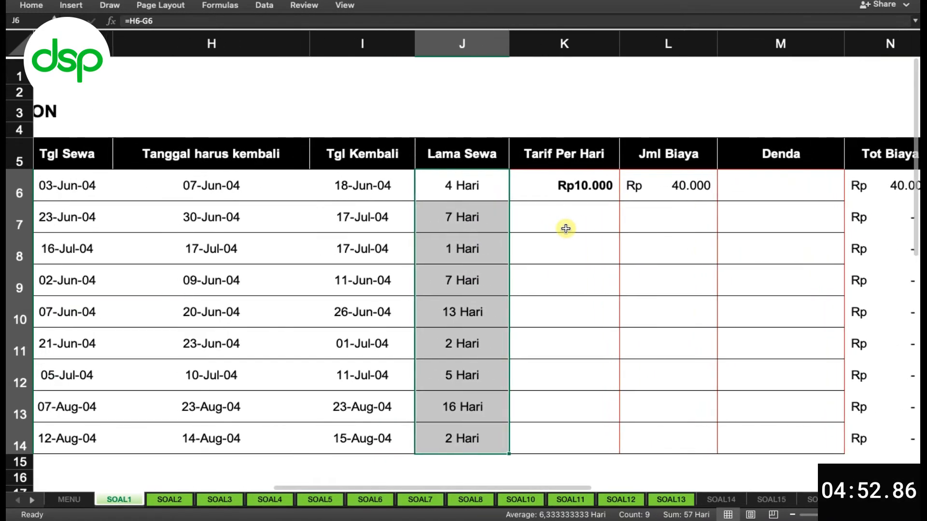
left_click(563, 184)
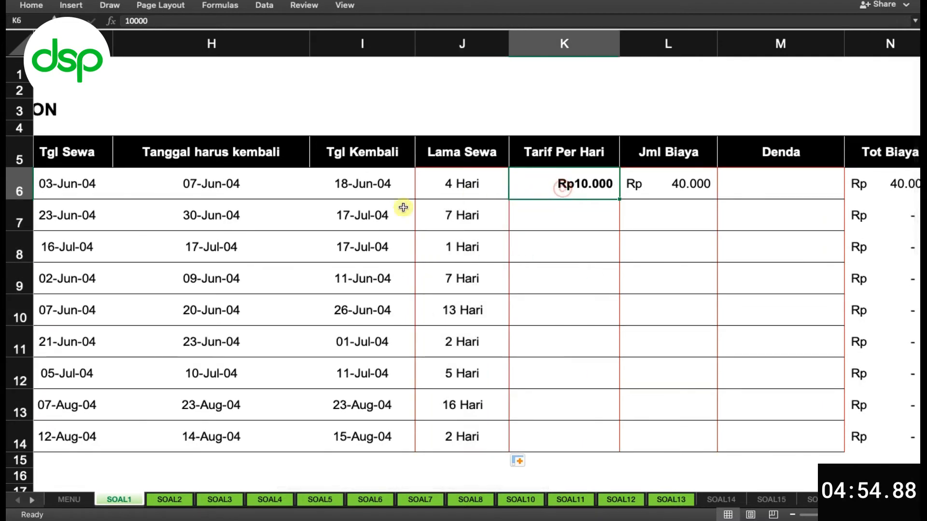
scroll(395, 209, "left", 1)
scroll(395, 209, "left", 5)
scroll(395, 209, "right", 2)
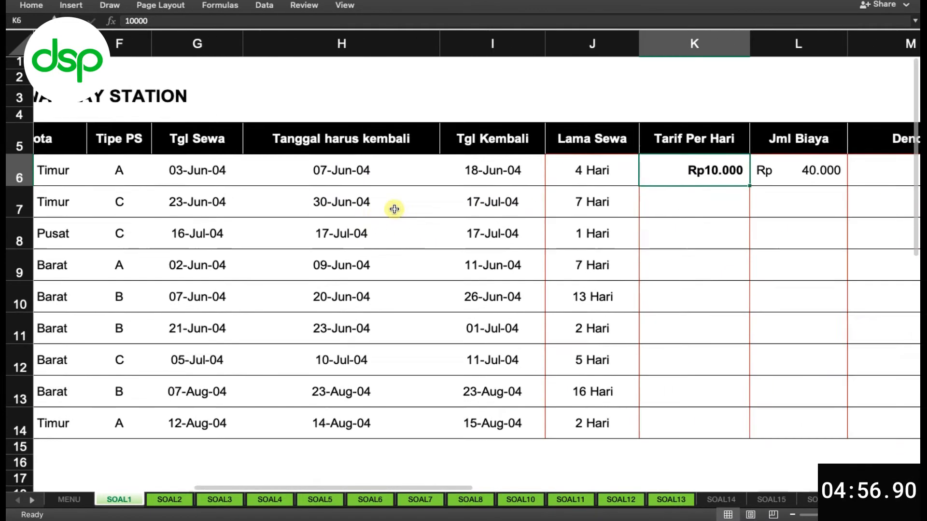
scroll(394, 209, "right", 1)
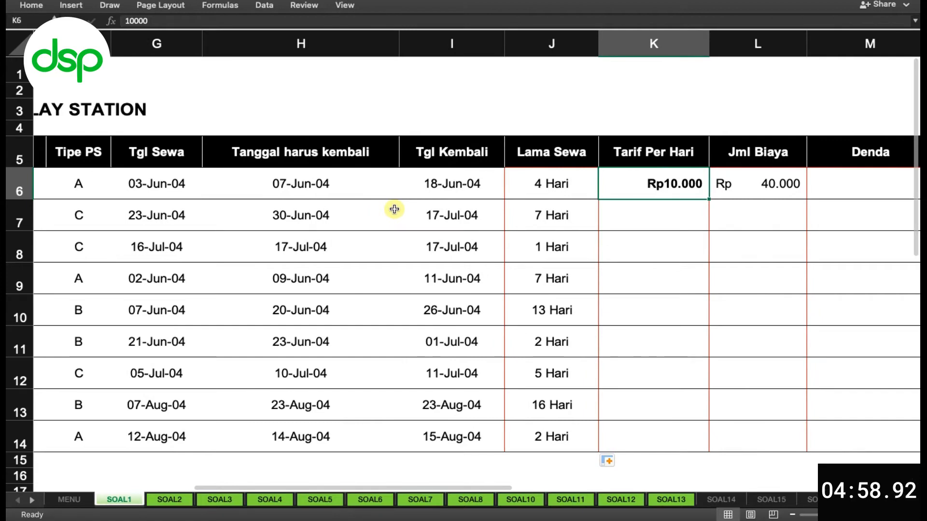
Start a rate table below the report with the heading TARIF SEWA in F18 and type A in F19.
scroll(395, 209, "down", 7)
scroll(395, 209, "left", 3)
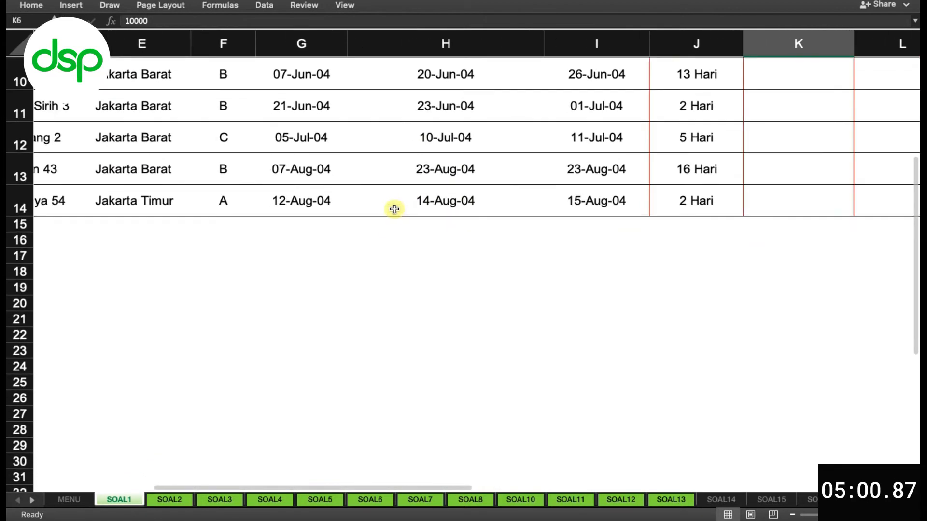
left_click(249, 290)
type("A")
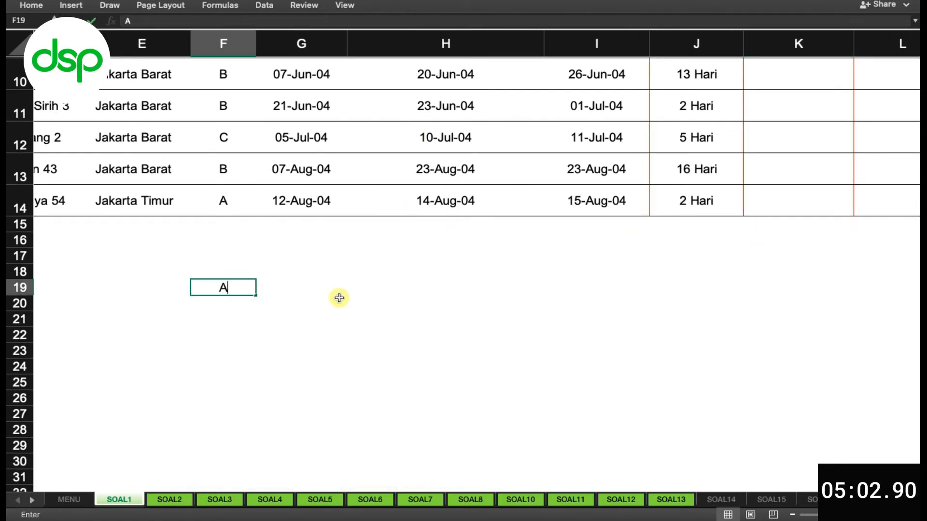
key("Tab")
key("Left")
key("Up")
type("TARI")
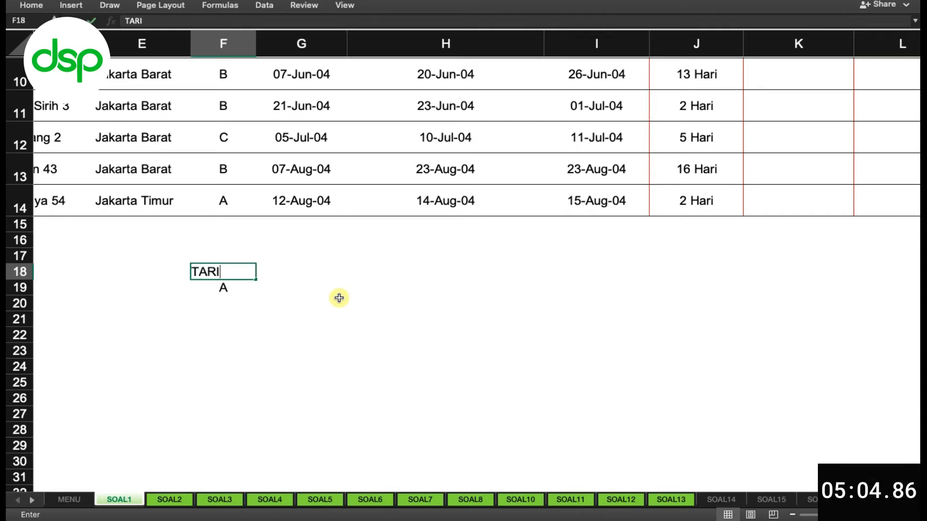
type("F SEWA")
key("Tab")
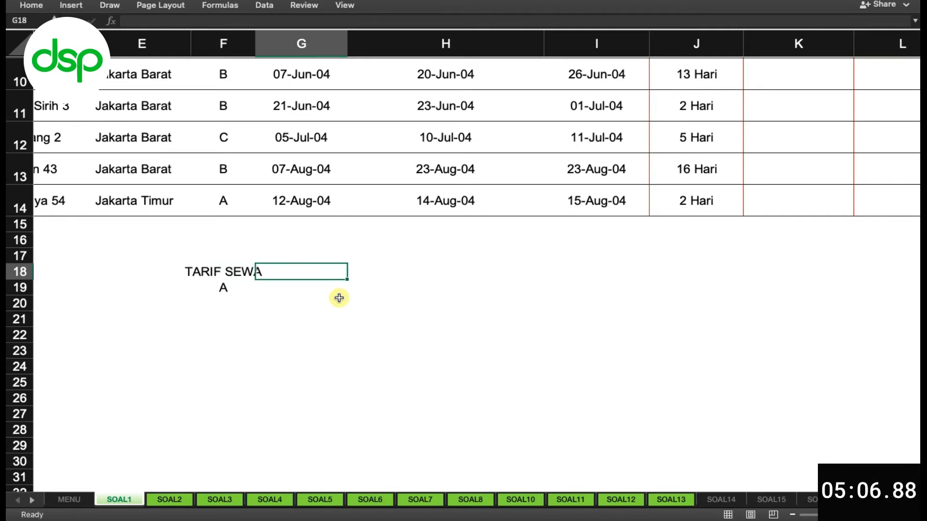
Enter 25000 in G19 as the rental rate for type A.
key("Left")
key("Right")
key("Down")
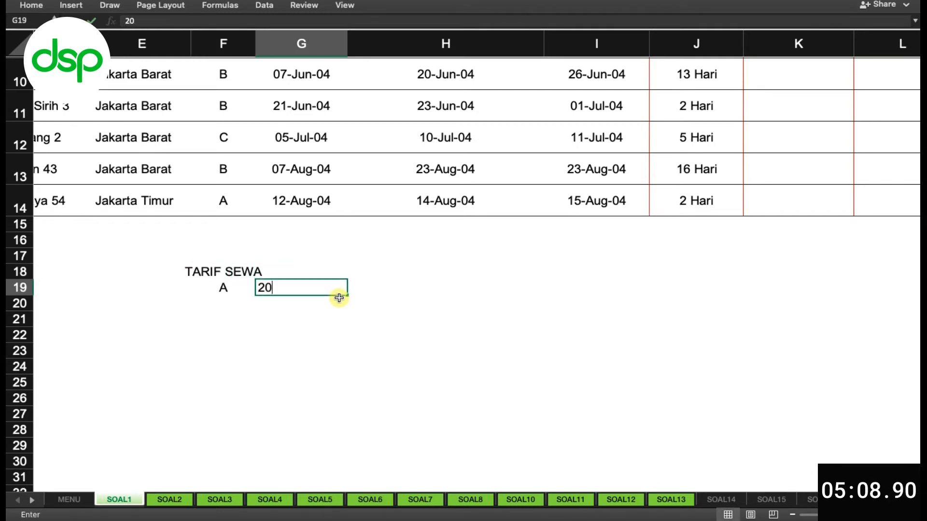
type("20")
key("BackSpace")
type("5000")
key("Return")
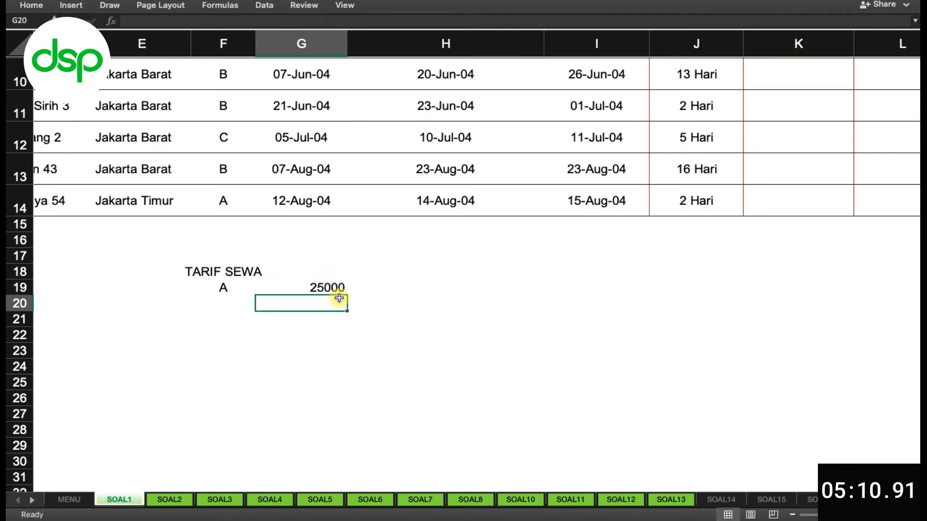
Add type B in F20 with a rate of 20000 in G20.
key("Left")
type("B")
key("Right")
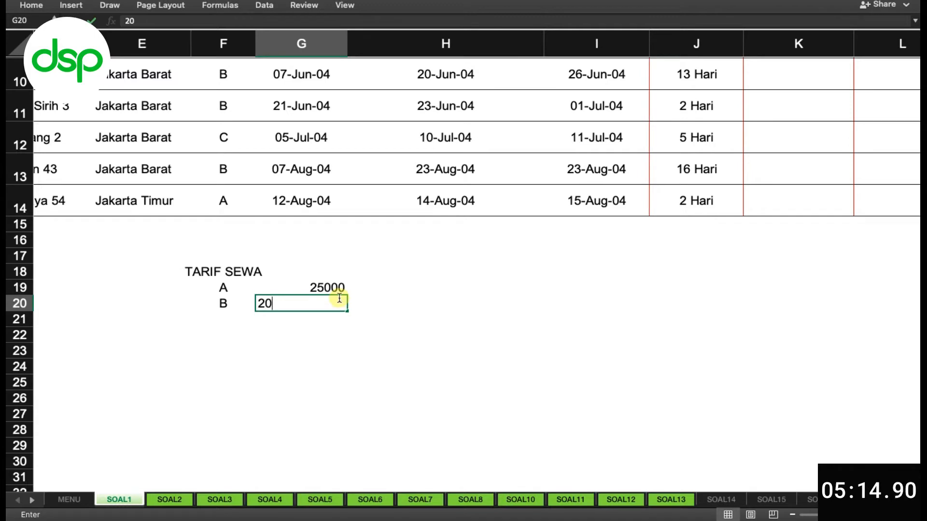
type("20000")
key("Return")
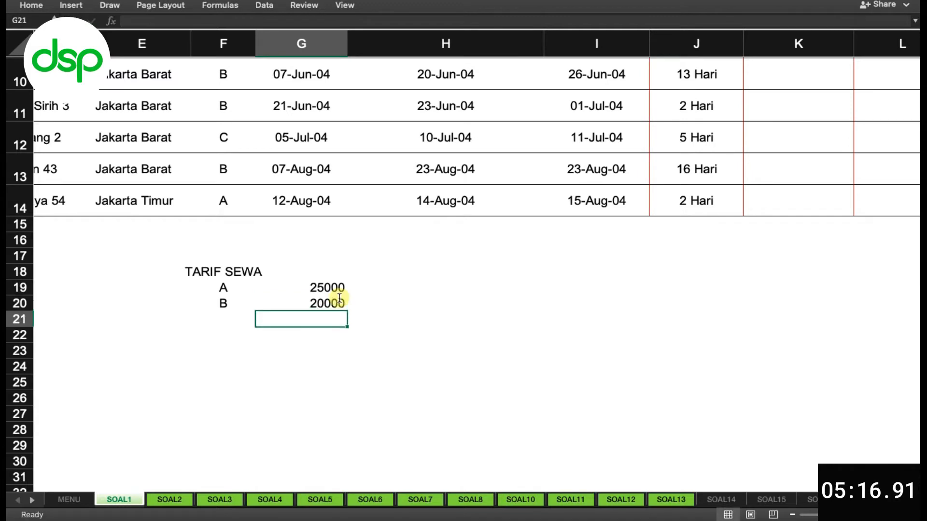
Add type C in F21 with a rate of 10000 in G21.
key("Left")
type("C")
key("Right")
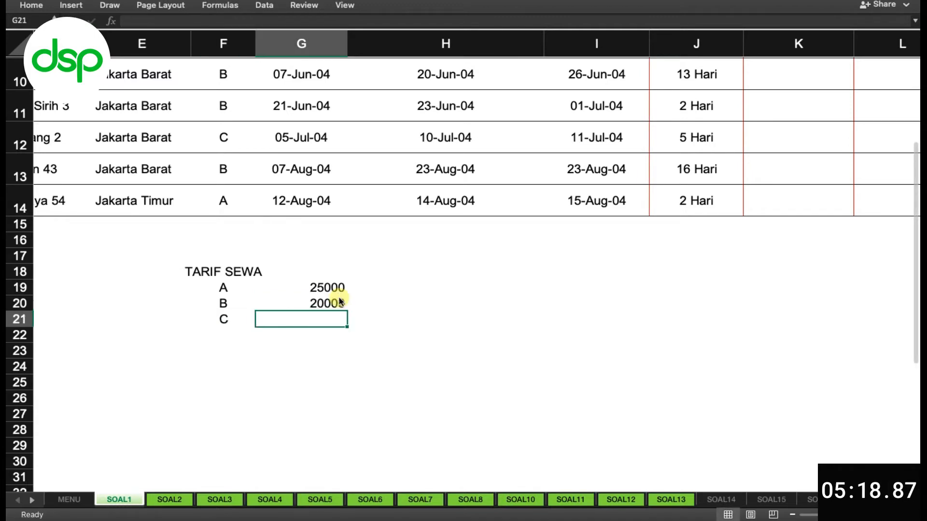
type("100")
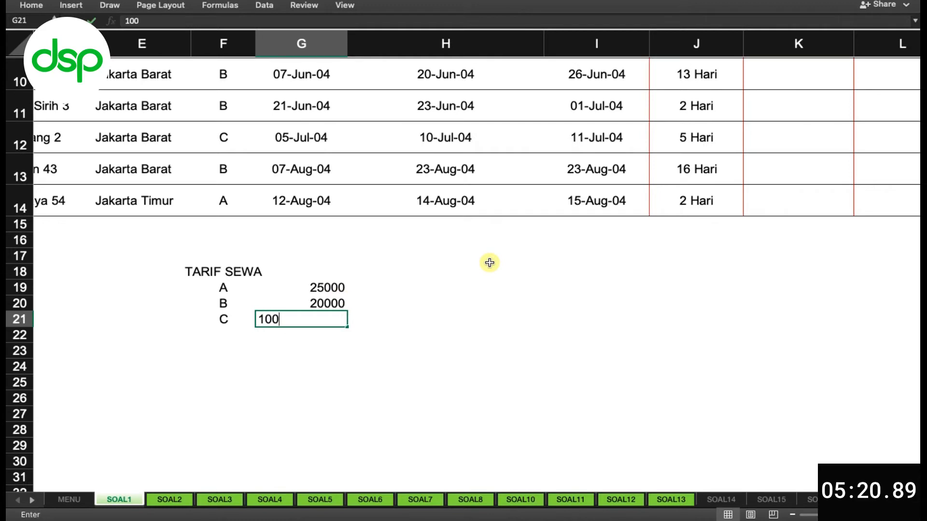
type("000")
key("BackSpace")
key("Return")
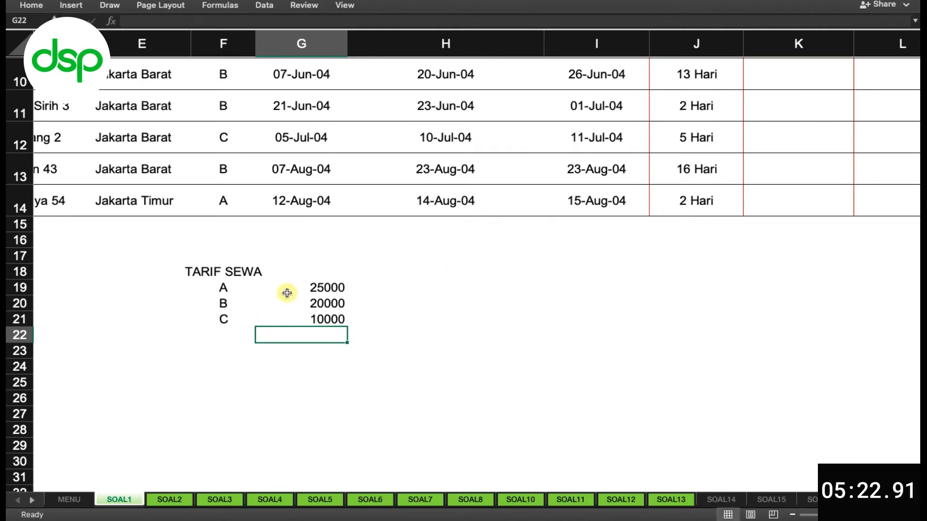
Format the three rental rates in G19:G21 with a thousands separator and no decimals.
left_click_drag(306, 288, 309, 316)
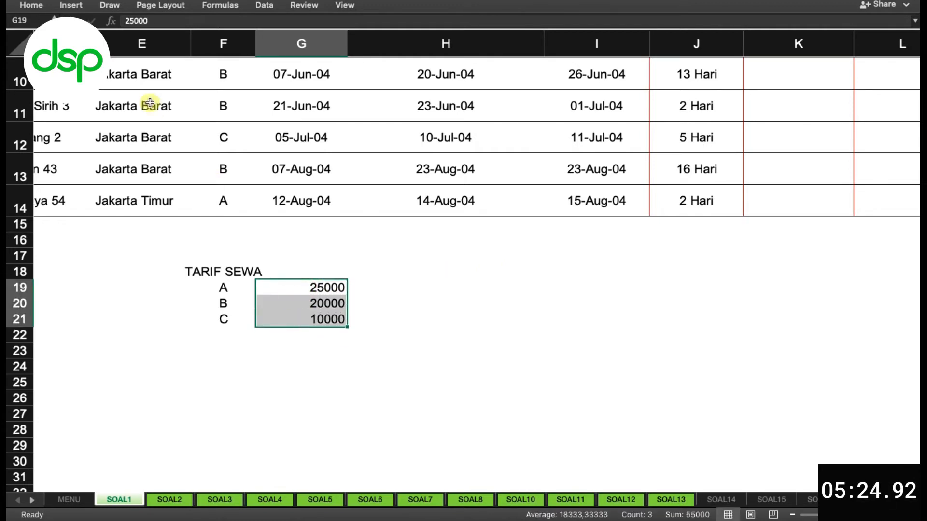
left_click(37, 7)
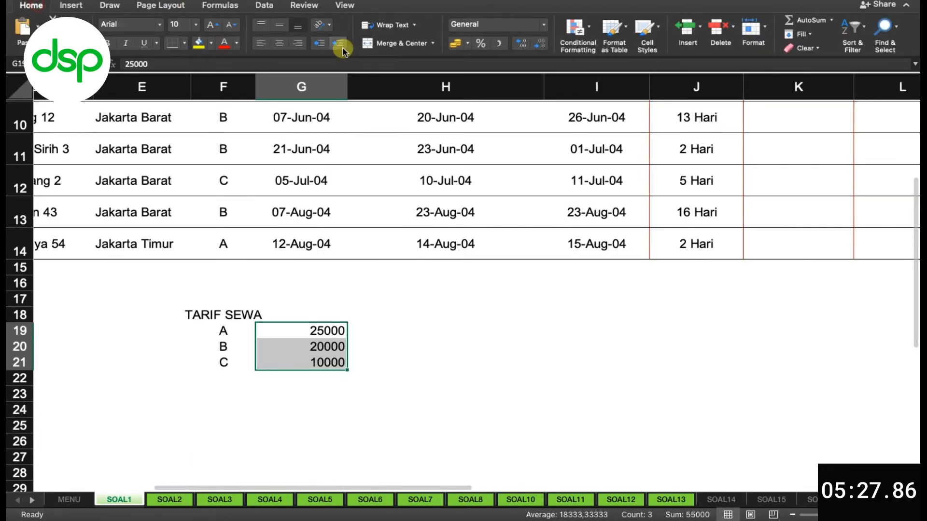
left_click(500, 44)
left_click(392, 360)
Set the first Tarif Per Hari cell, K6, to 25000, the rate for type A in the TARIF SEWA table.
scroll(393, 361, "up", 2)
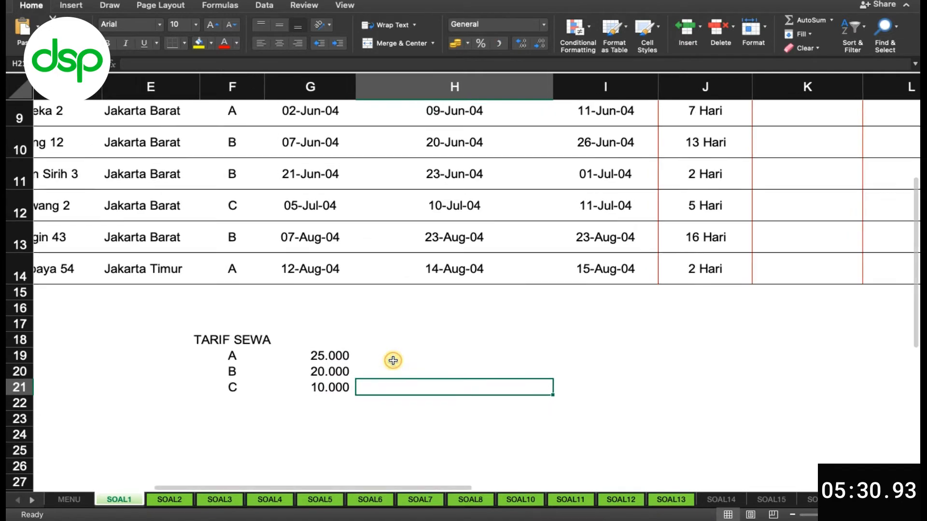
scroll(393, 361, "up", 5)
scroll(393, 368, "right", 2)
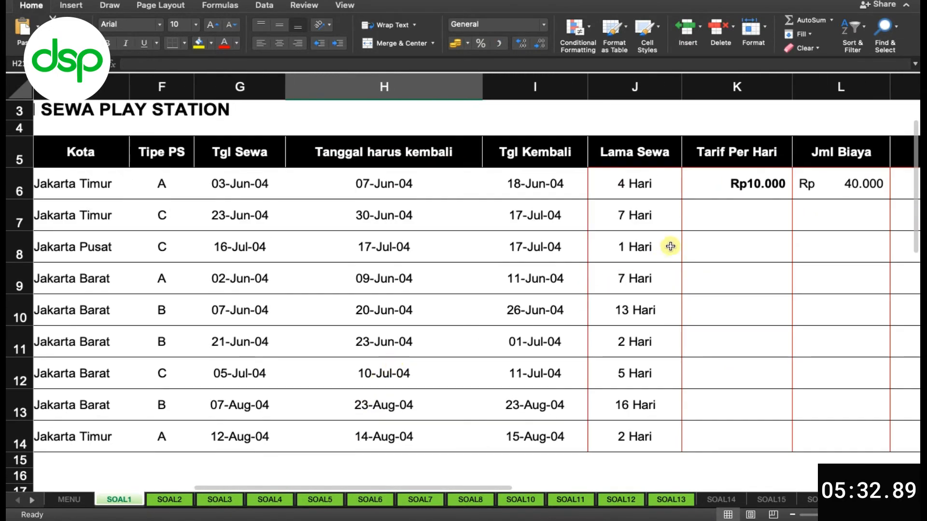
left_click(744, 179)
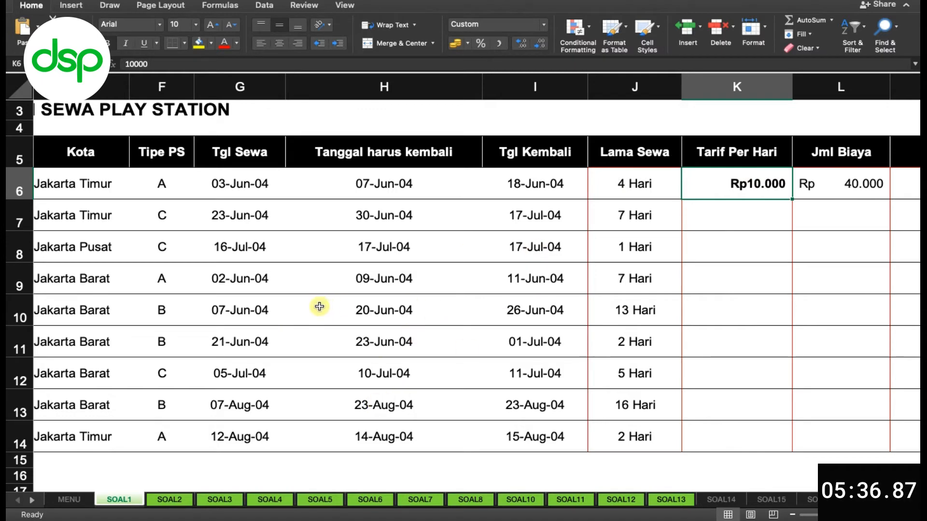
scroll(569, 300, "down", 10)
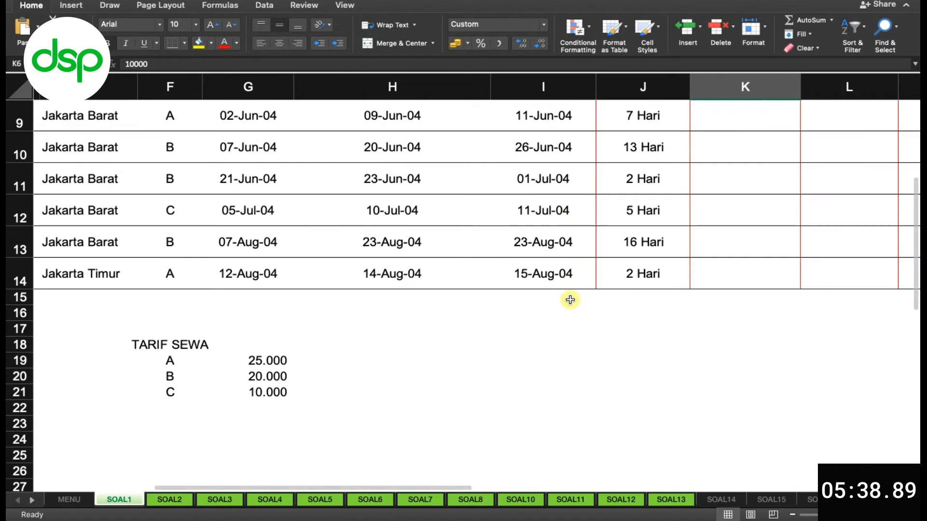
scroll(570, 300, "left", 1)
scroll(570, 300, "up", 10)
scroll(570, 300, "right", 1)
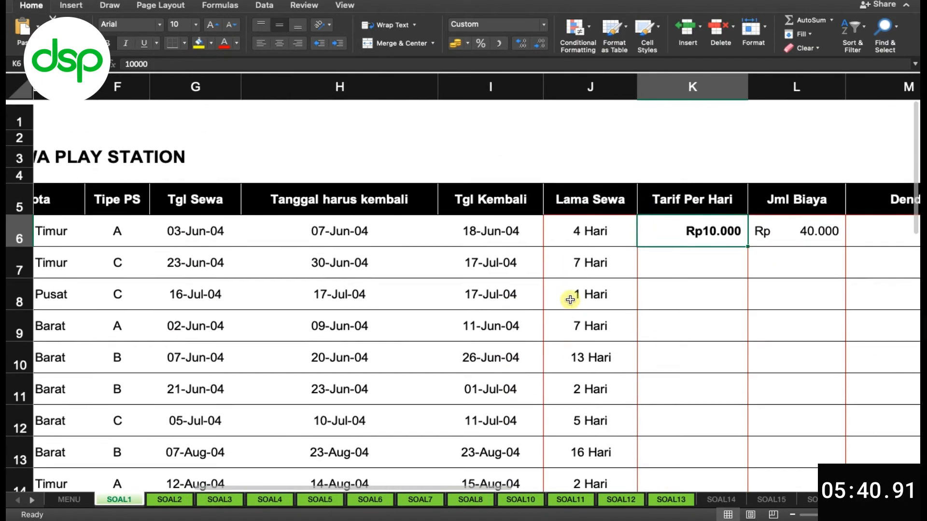
scroll(571, 300, "down", 2)
scroll(570, 300, "left", 1)
type("25000")
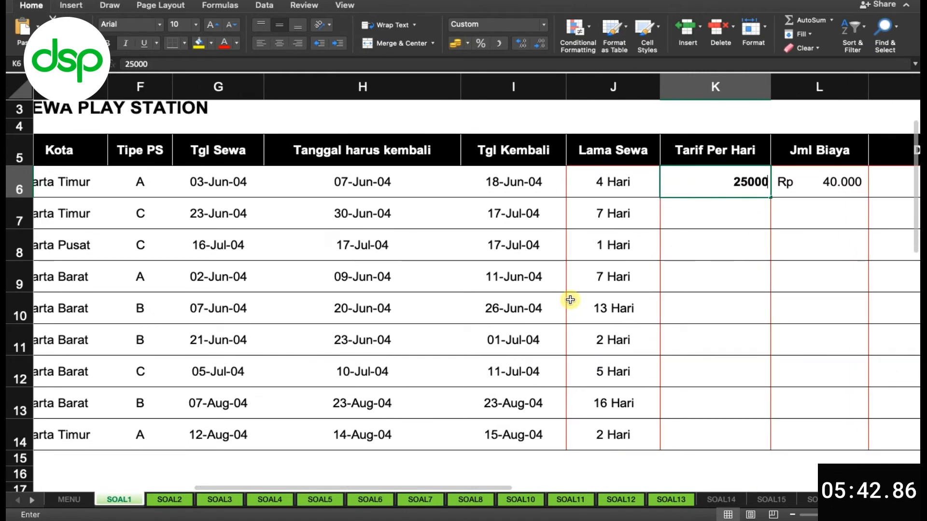
key("Return")
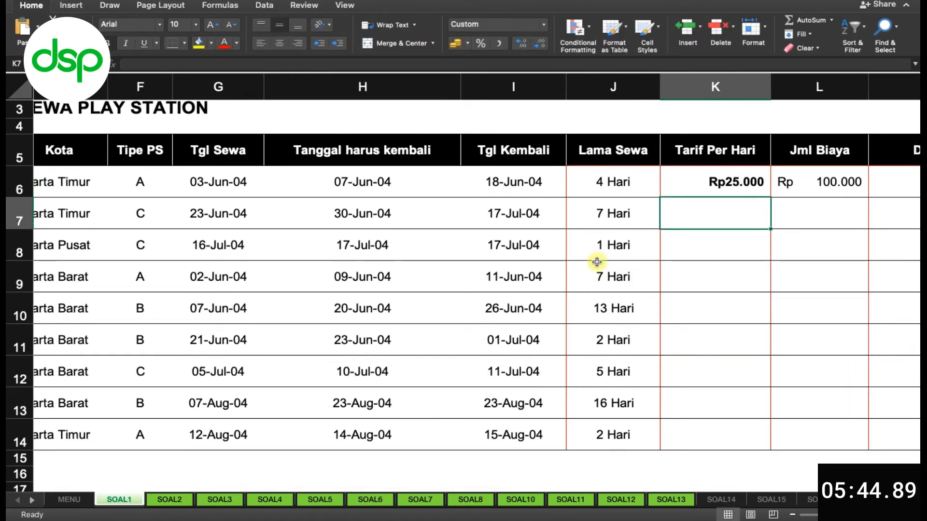
Enter 10.000 in K7 as the daily rate of the second rental, matching type C in the TARIF SEWA table.
scroll(597, 263, "down", 1)
scroll(597, 262, "left", 1)
scroll(597, 262, "down", 5)
scroll(596, 262, "left", 1)
scroll(596, 262, "up", 5)
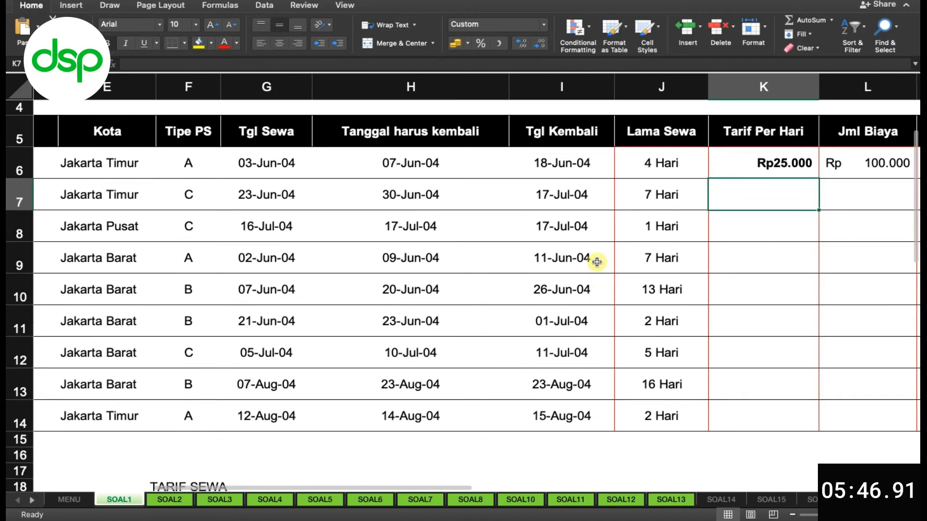
type("10.000")
key("Return")
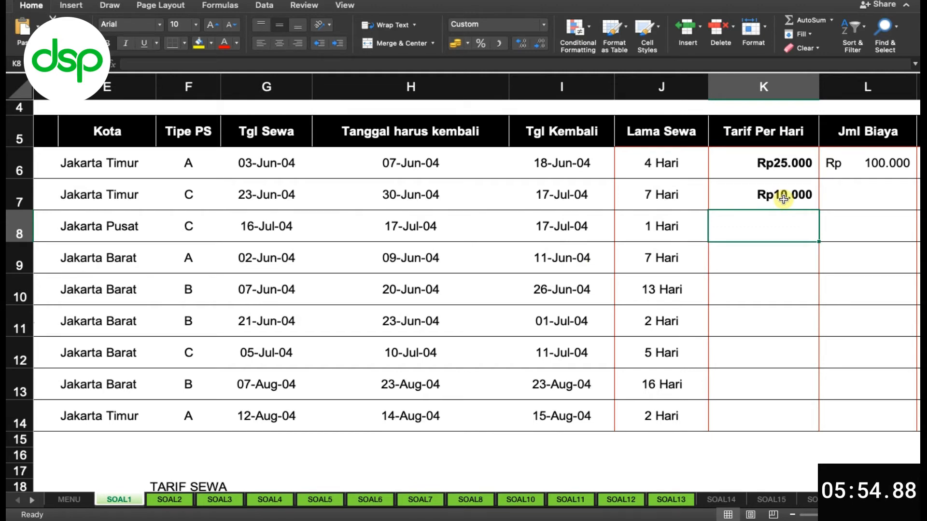
Begin a nested IF formula in K8 that returns 25000 when the Tipe PS in F8 is "A".
type("=")
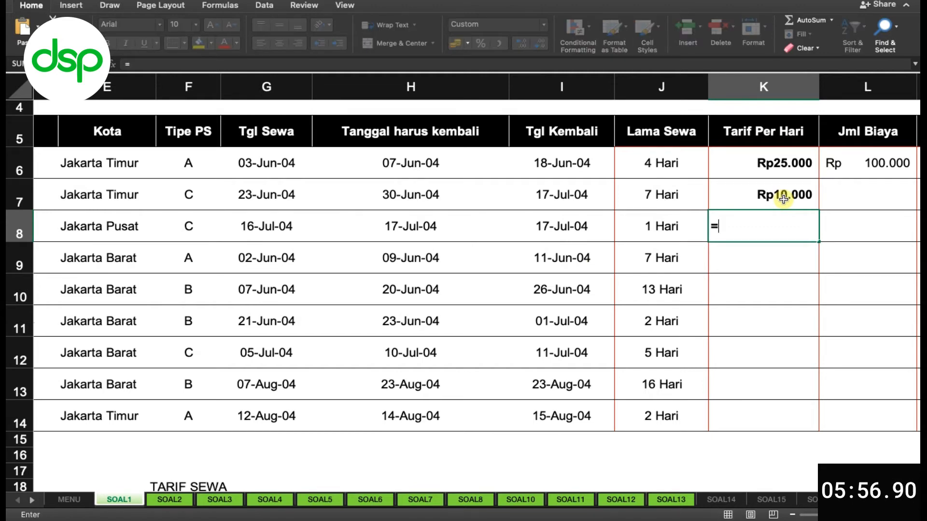
type("if(")
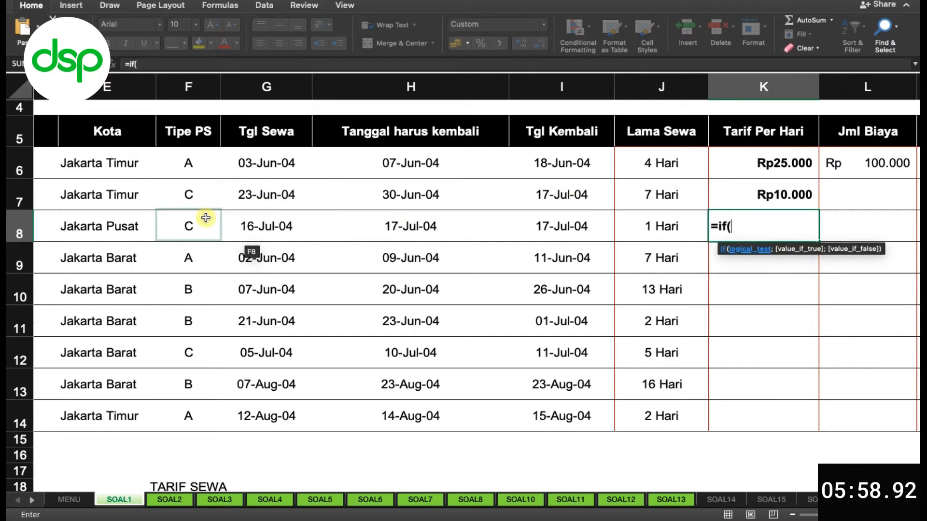
left_click(192, 227)
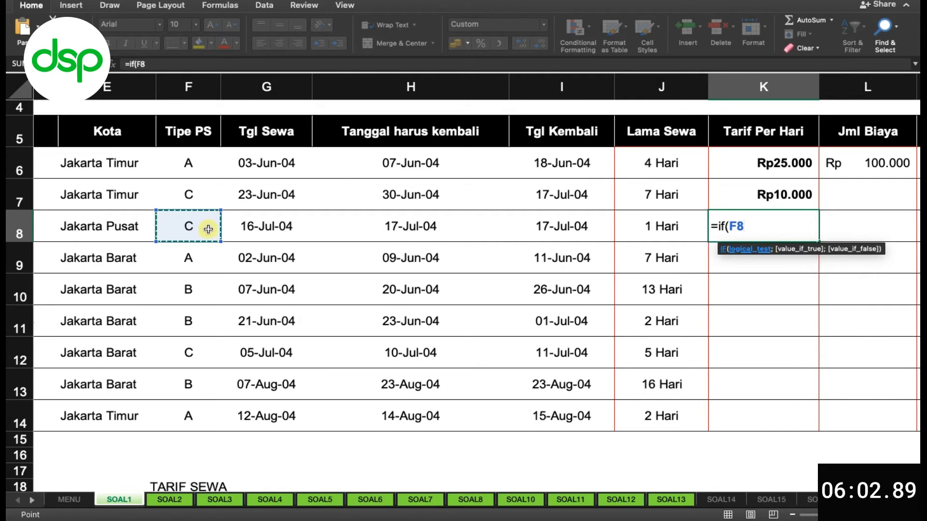
type(";")
key("BackSpace")
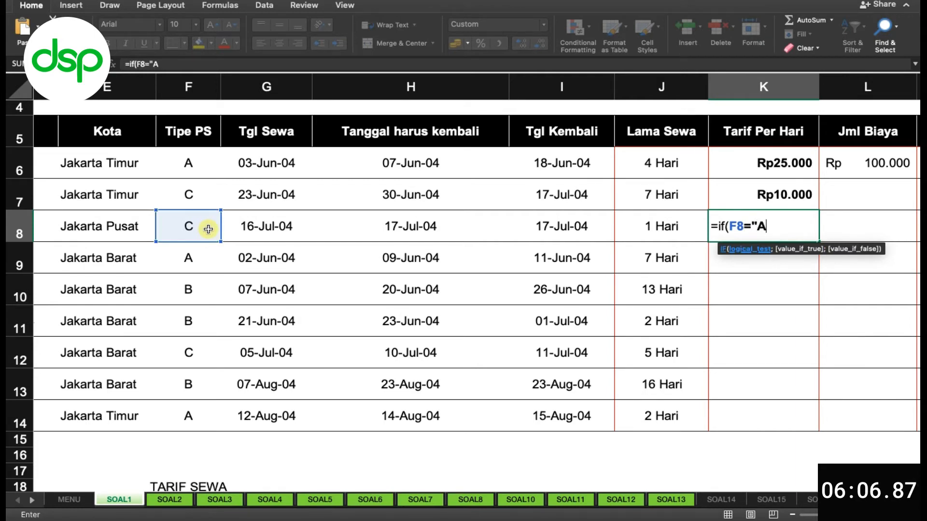
type("=\"A\";25000")
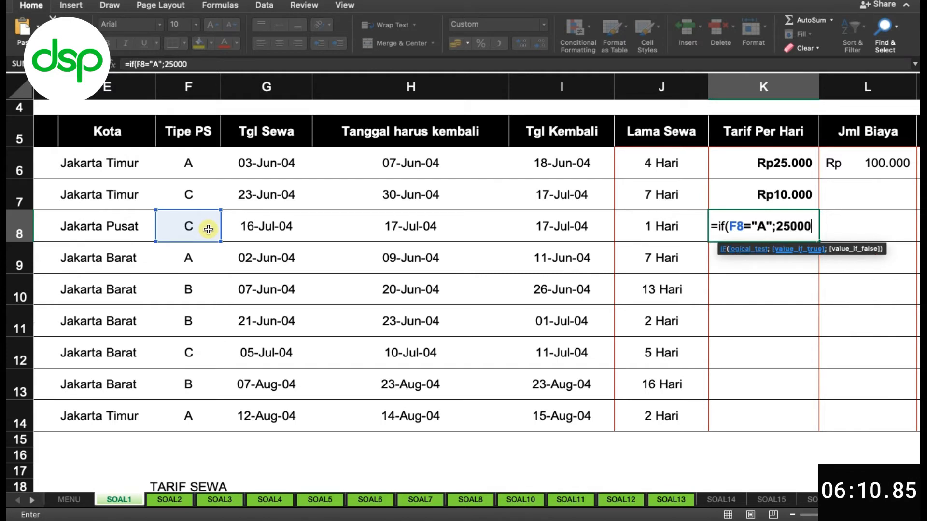
Extend the K8 formula with a nested IF returning 20000 when F8 is "B".
type(";")
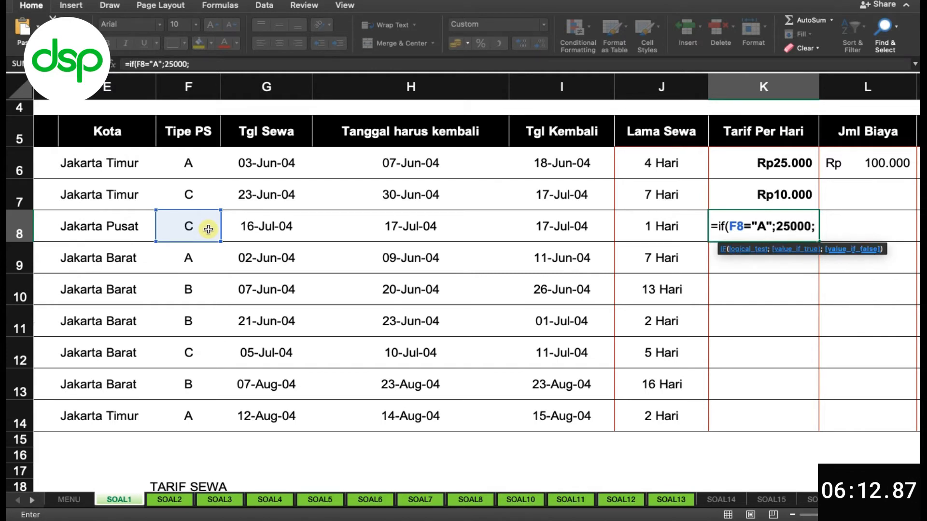
type("if(")
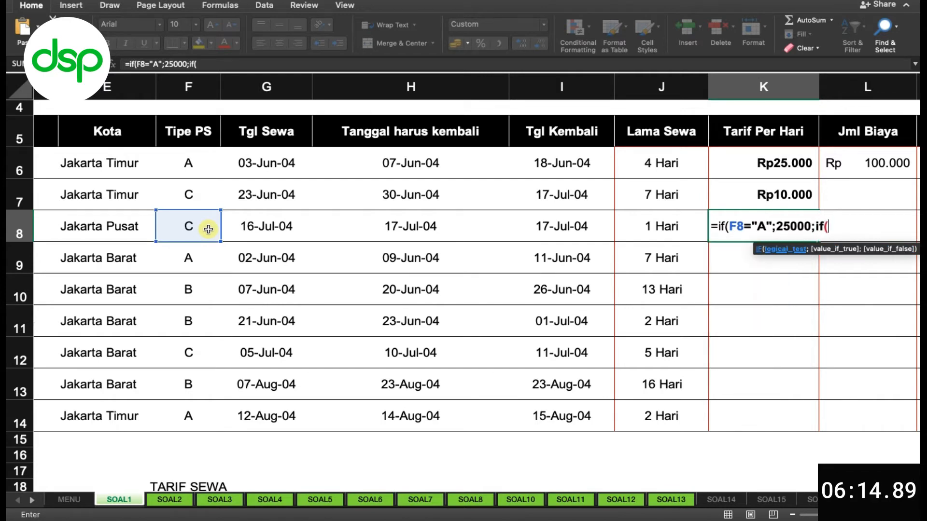
left_click(189, 225)
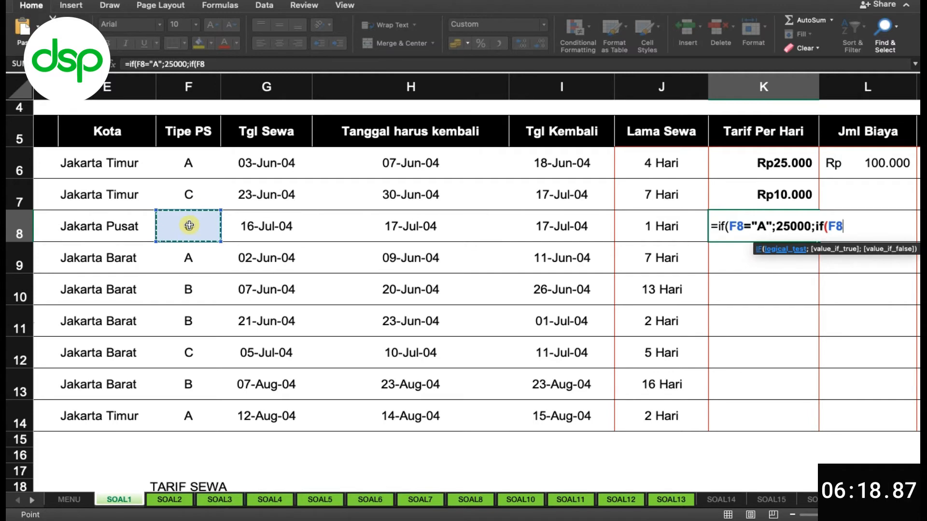
type("=\"")
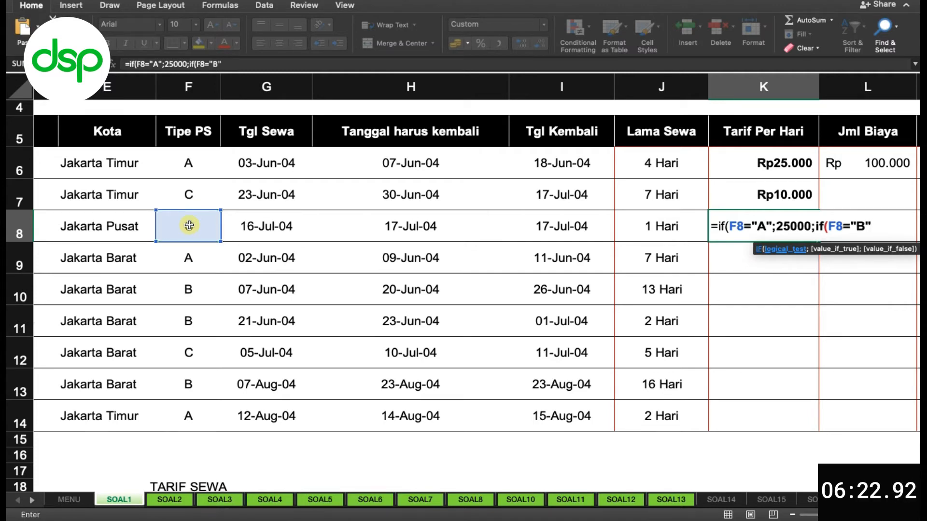
type("B\";")
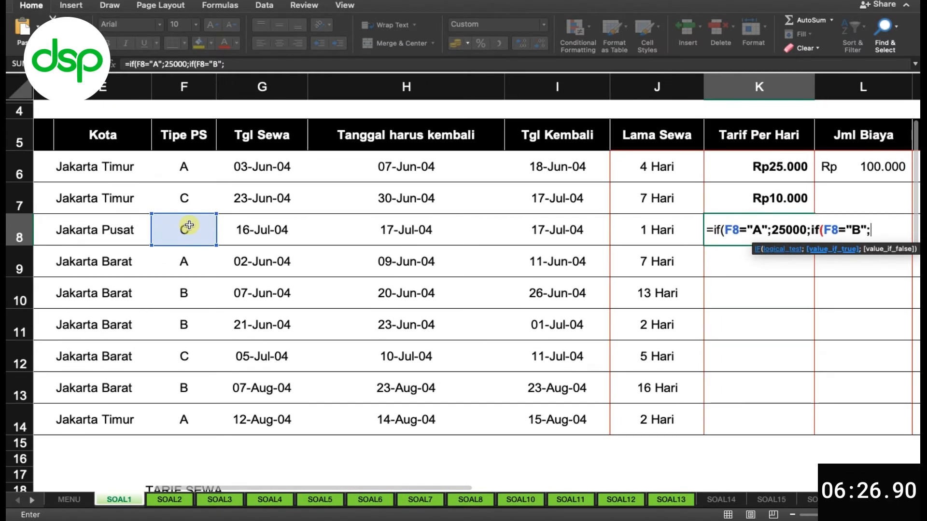
type("20000")
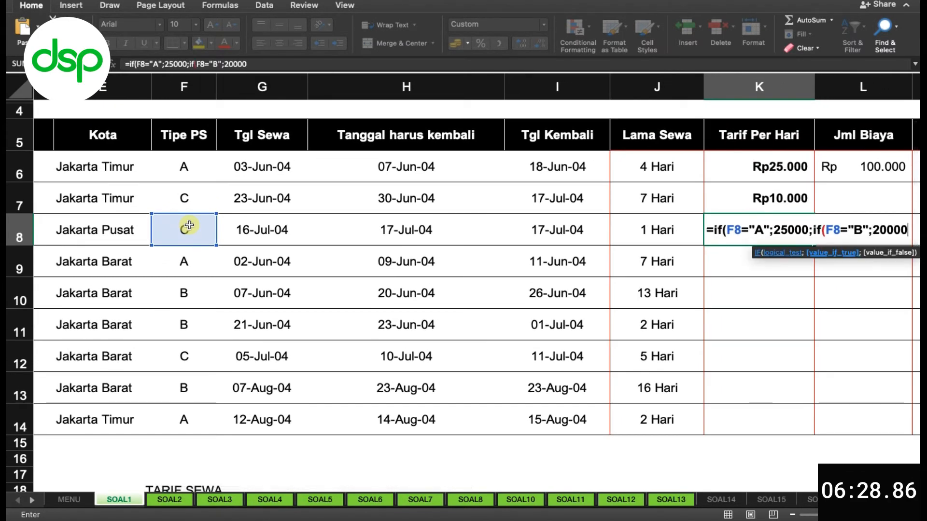
Complete the K8 formula with a third IF returning 10000 when F8 is "C", otherwise 0, and enter it.
type(";\"")
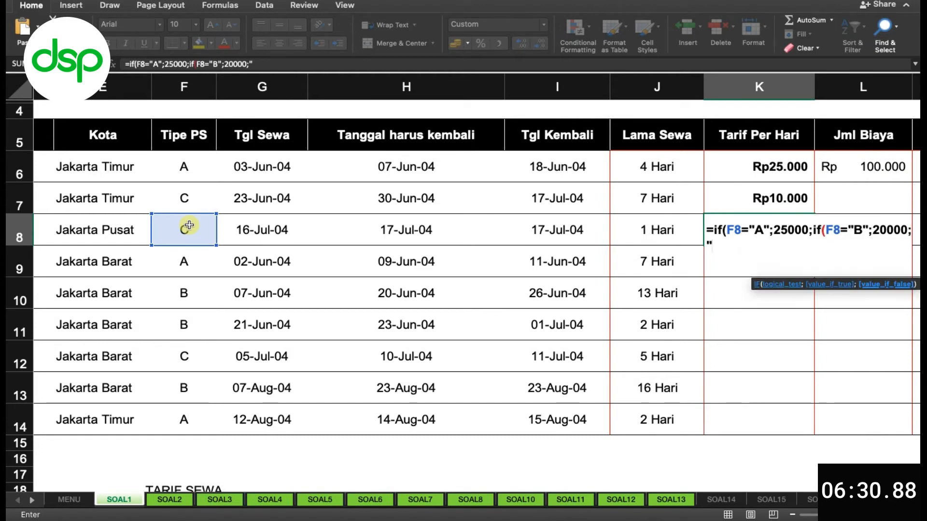
key("BackSpace")
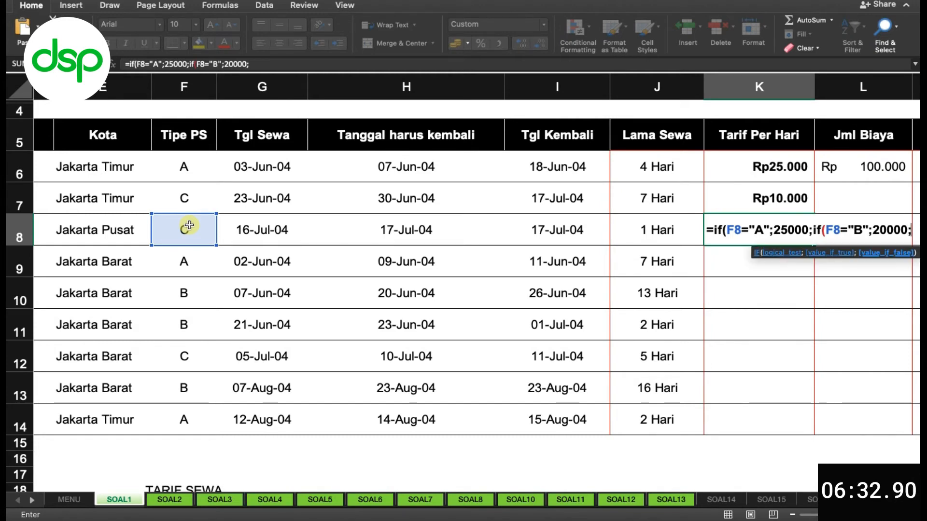
type("if(")
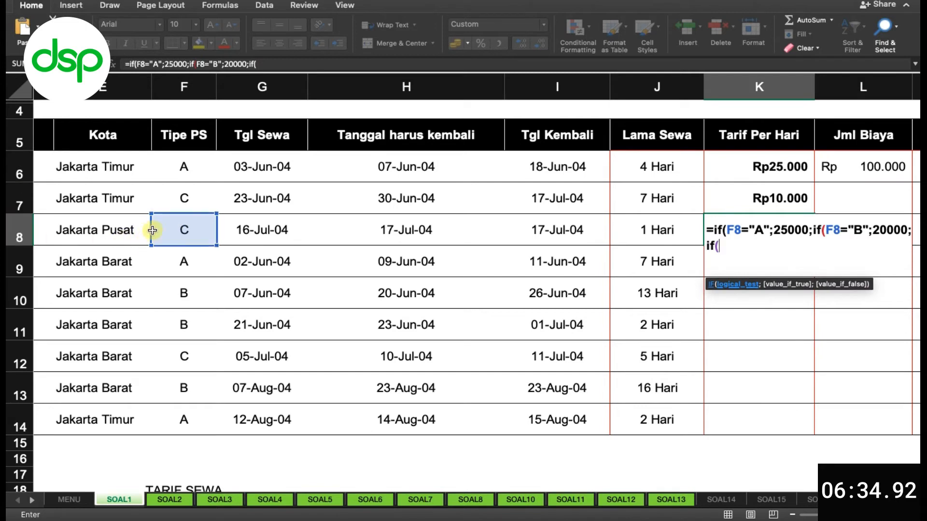
left_click(176, 230)
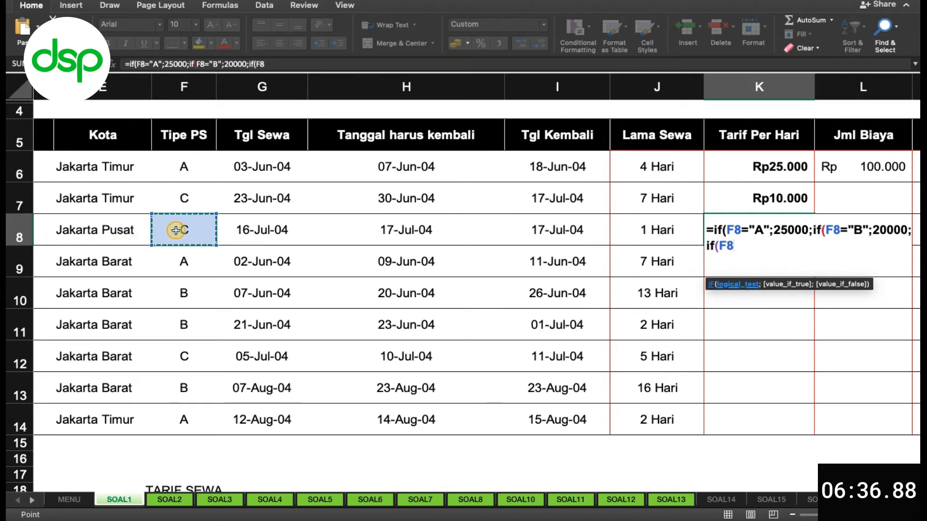
type("=\"C\"")
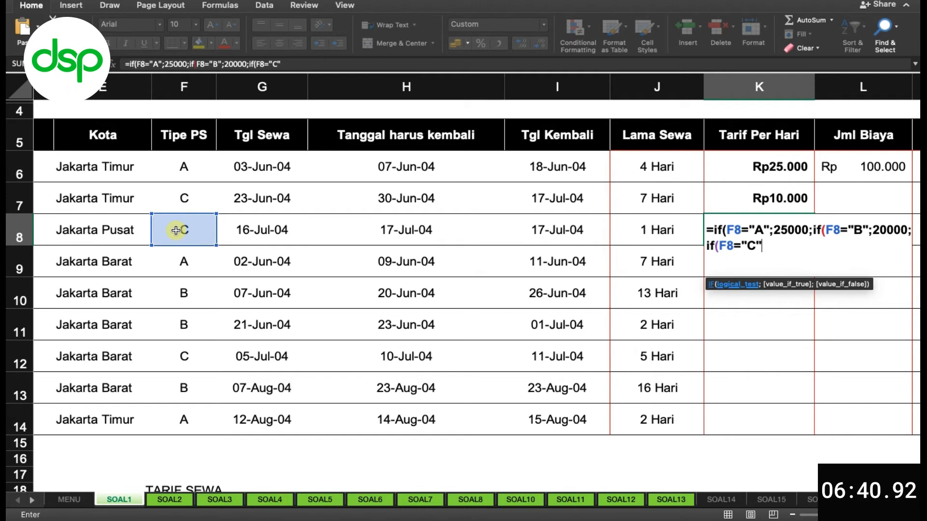
type(";")
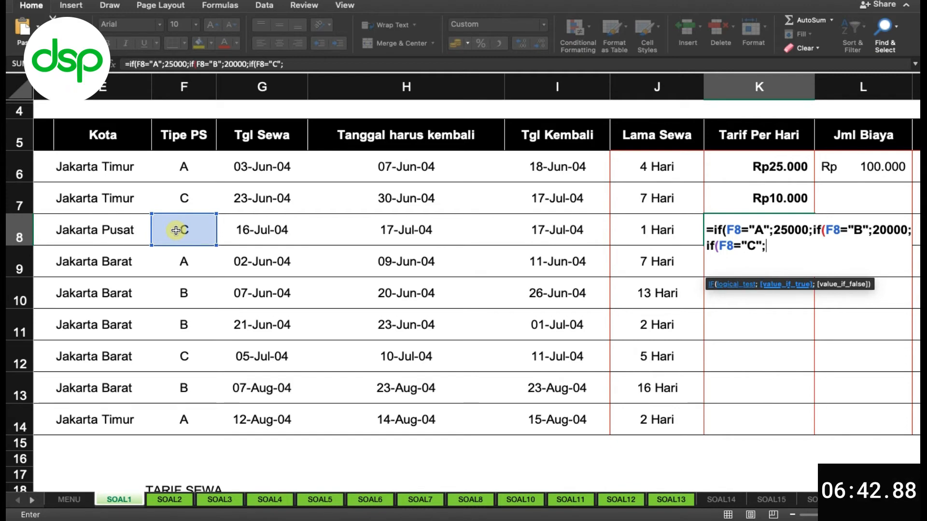
type("1")
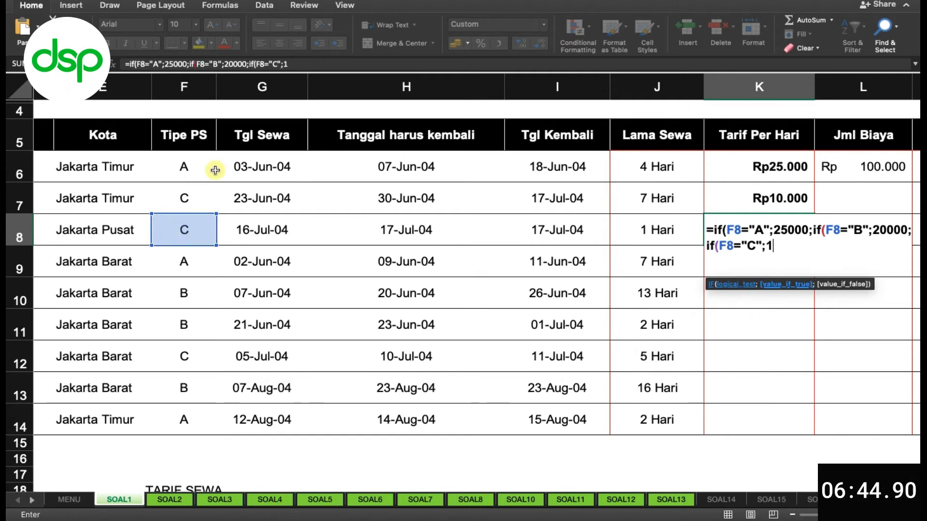
type("0000")
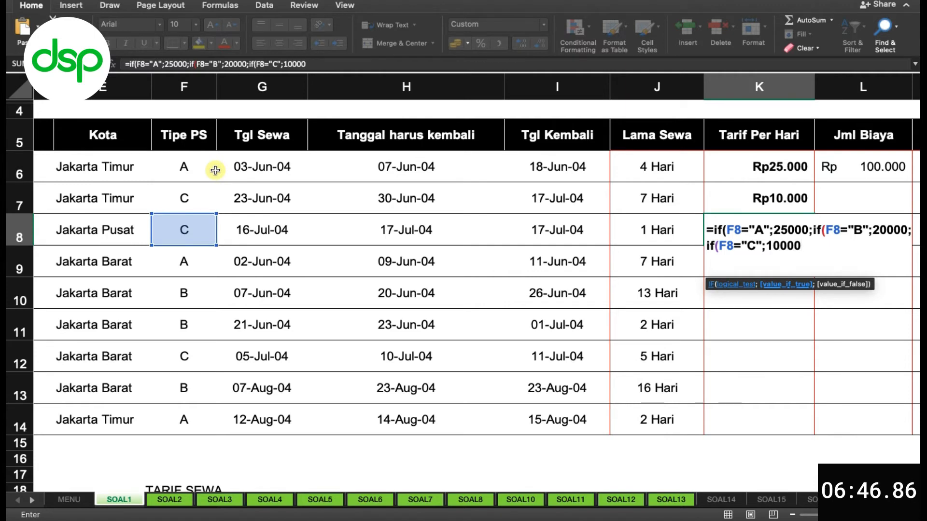
type(";0")
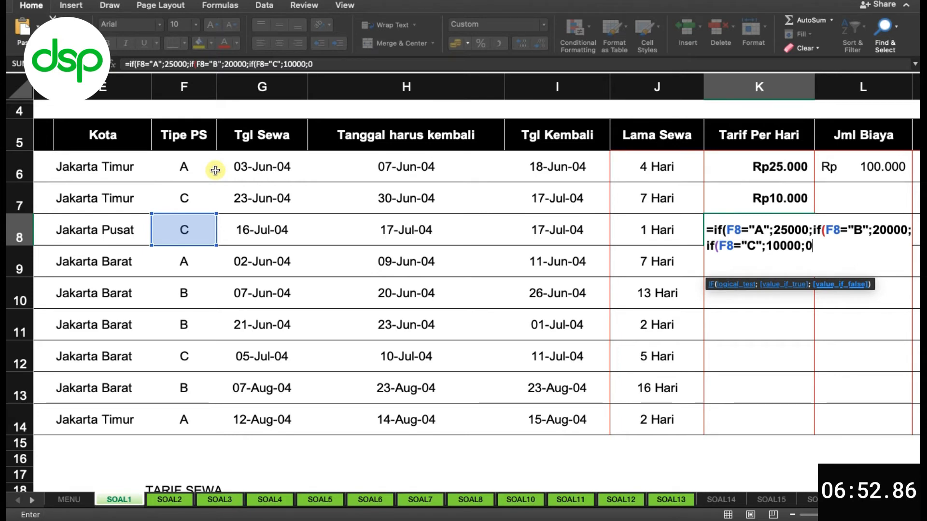
type("))")
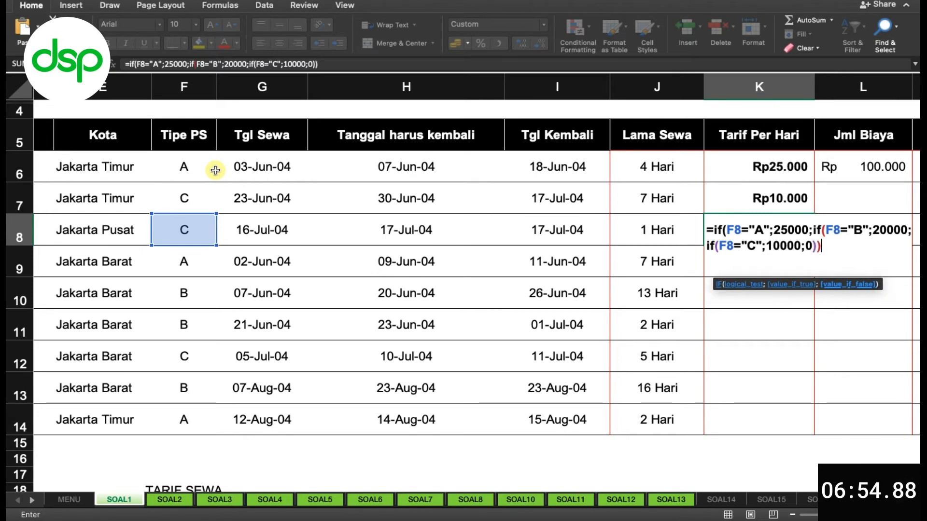
key("Return")
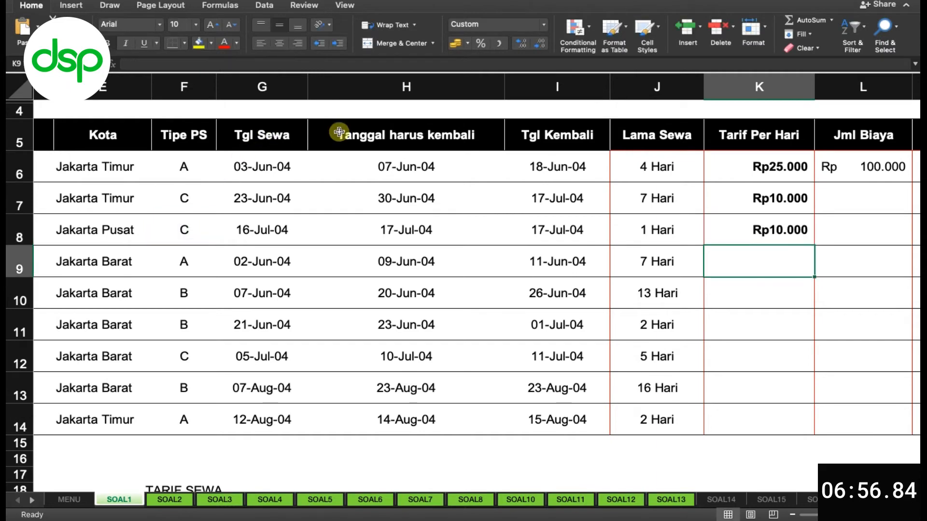
Try filling the K8 rate formula down through K14, and clear K9:K14 again.
left_click(792, 233)
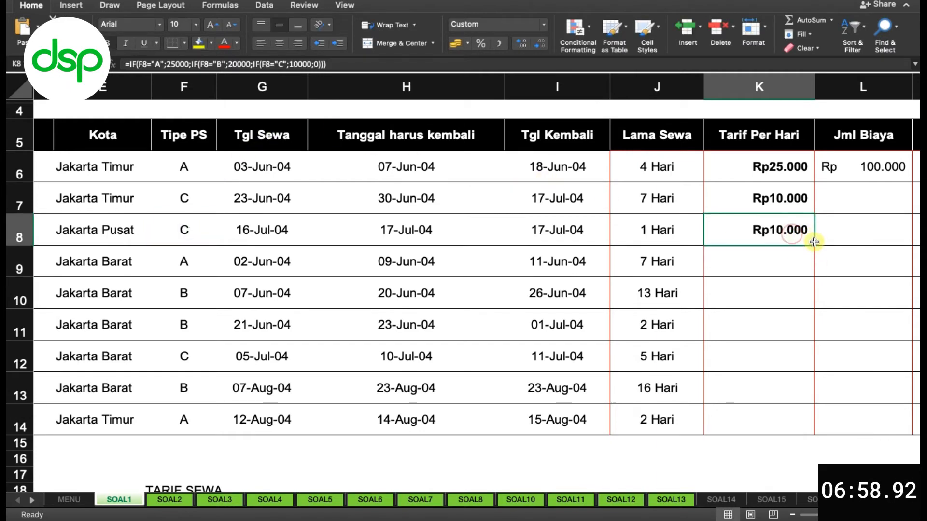
left_click_drag(816, 246, 799, 421)
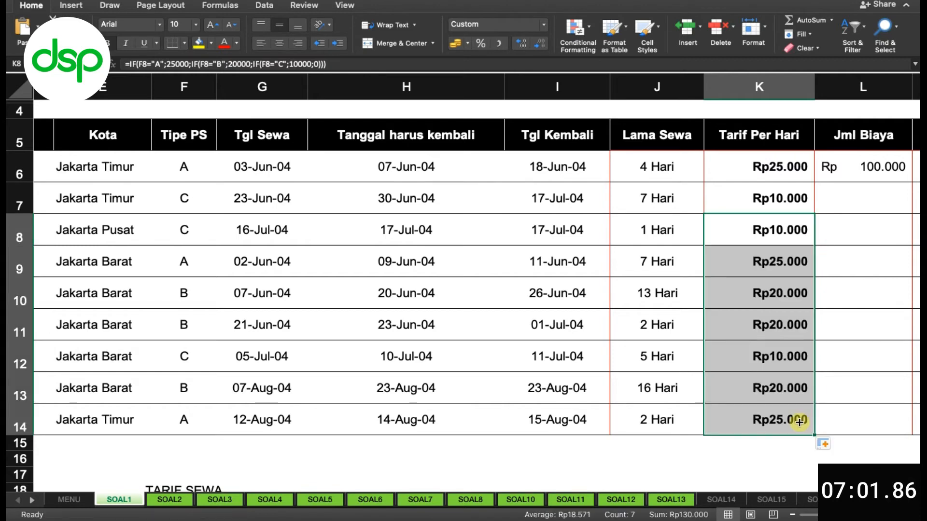
left_click(748, 255)
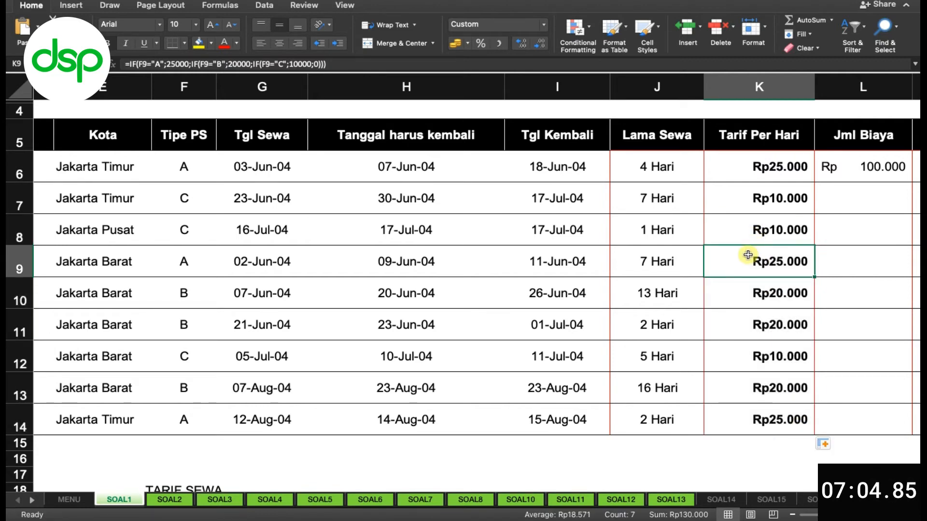
left_click(763, 412, "shift")
key("Delete")
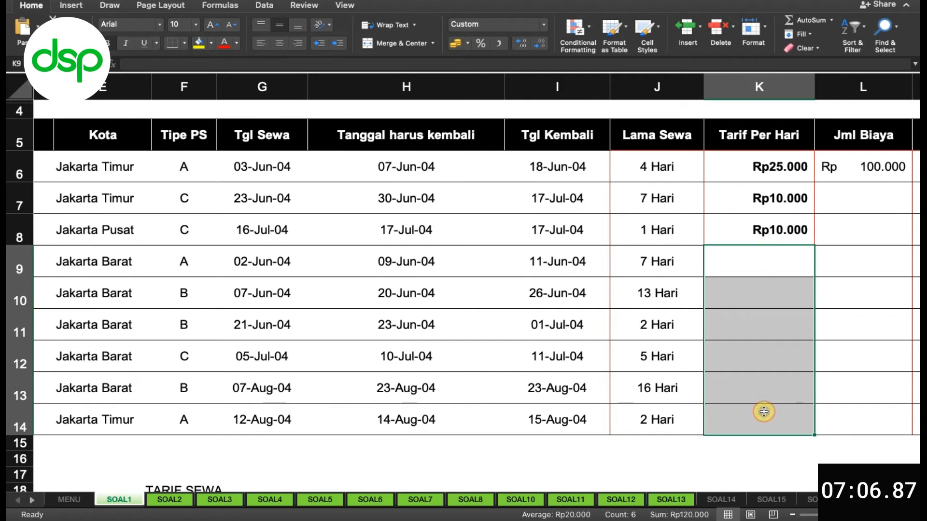
Examine the K8 formula against the Tipe PS in F8 and the type and rate entries of the TARIF SEWA table.
left_click(730, 230)
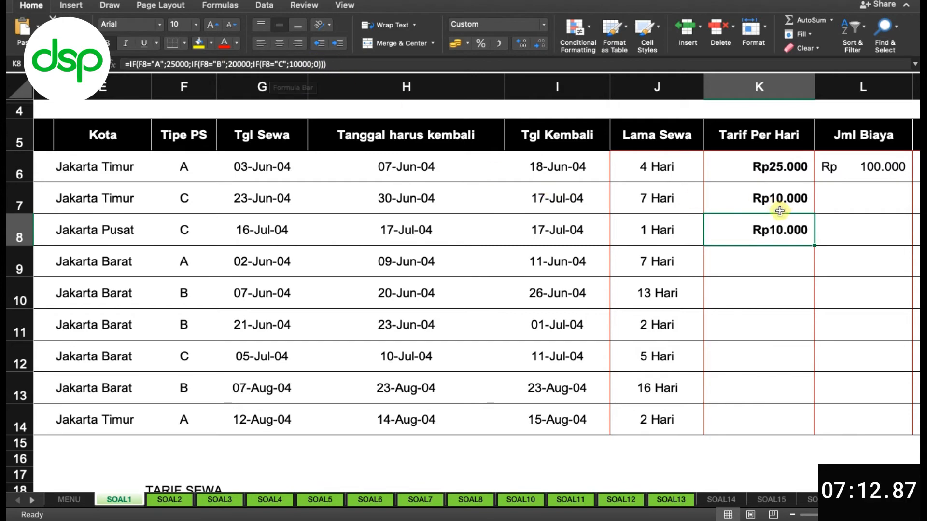
scroll(705, 249, "up", 1)
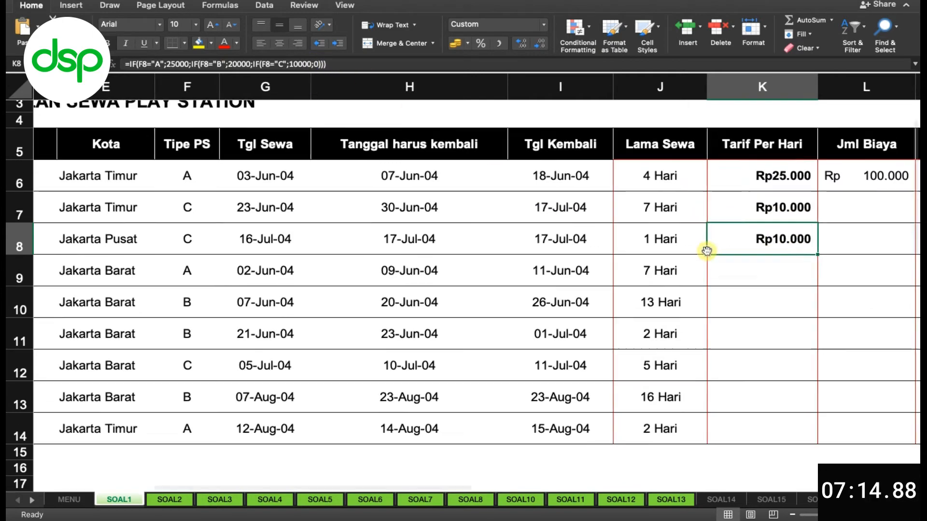
scroll(705, 248, "down", 1)
scroll(706, 248, "right", 1)
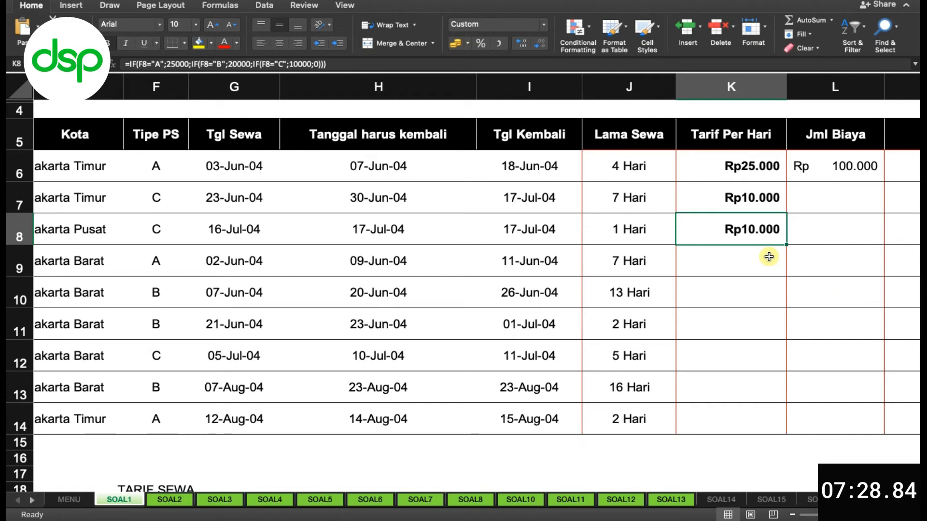
scroll(769, 257, "down", 1)
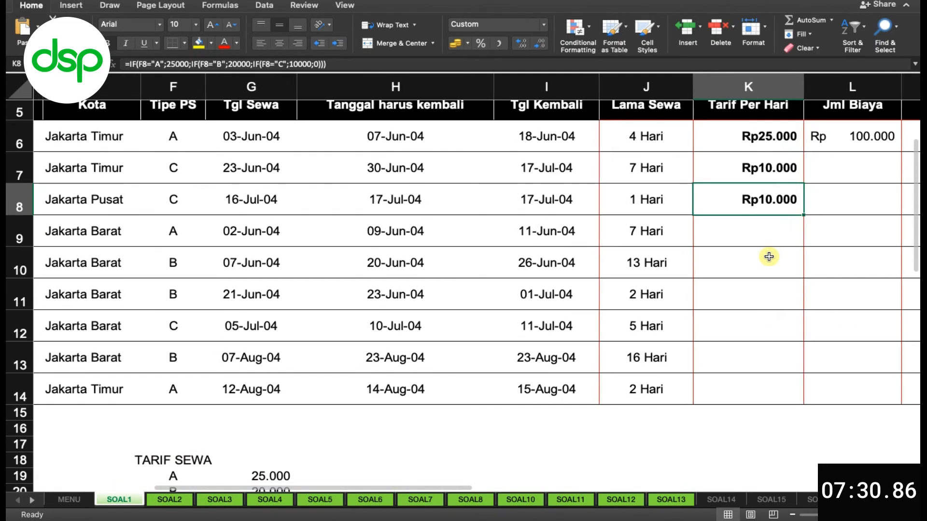
scroll(769, 256, "up", 1)
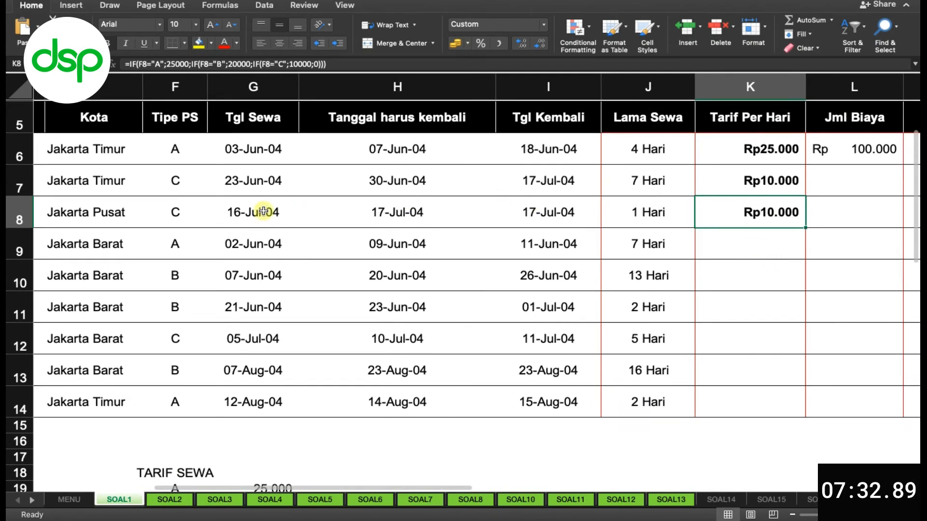
left_click(186, 210)
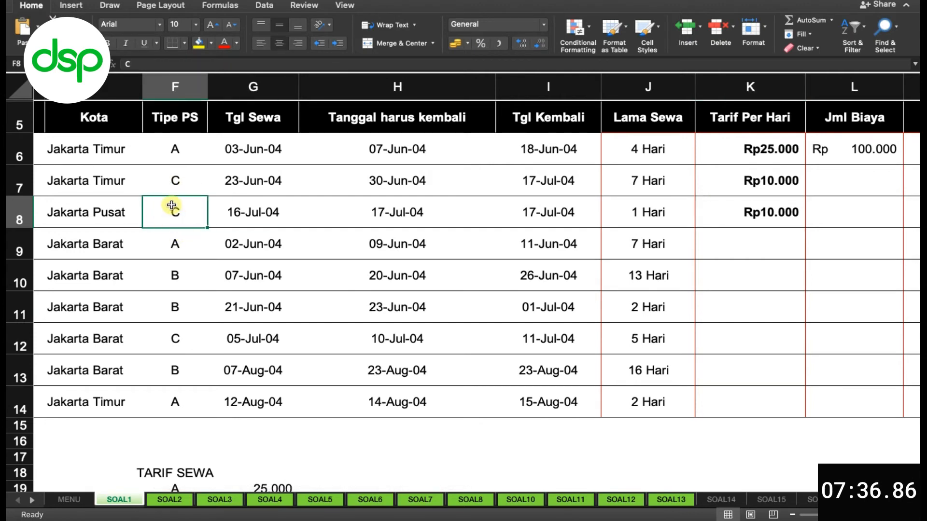
scroll(173, 206, "down", 5)
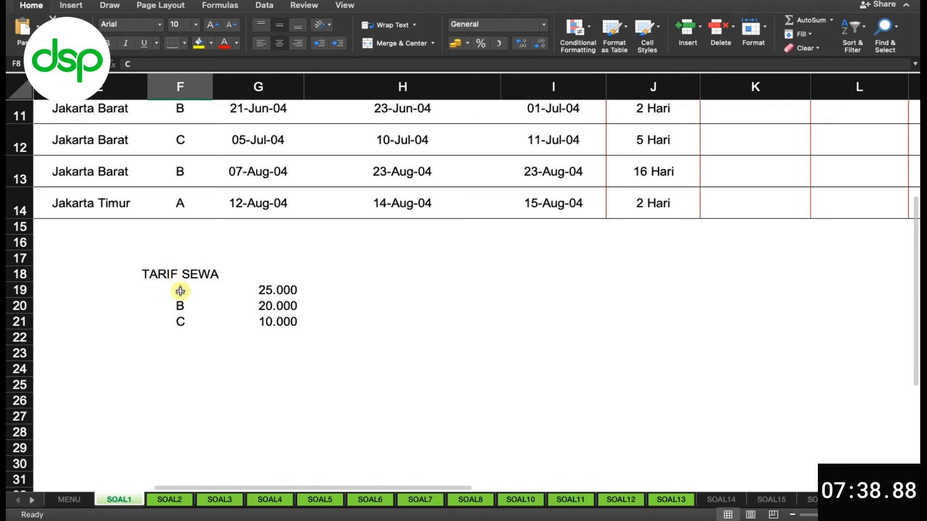
left_click(180, 291)
left_click(182, 327)
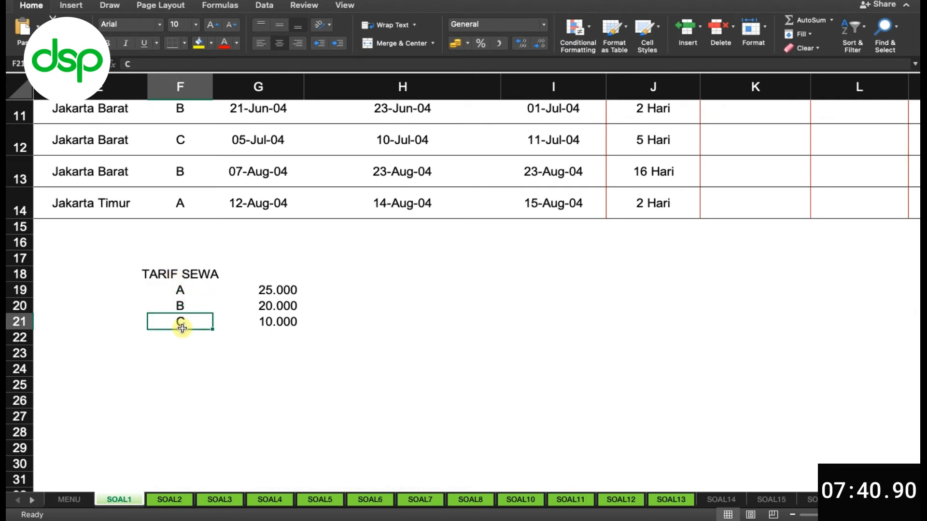
left_click(271, 322)
scroll(270, 319, "up", 5)
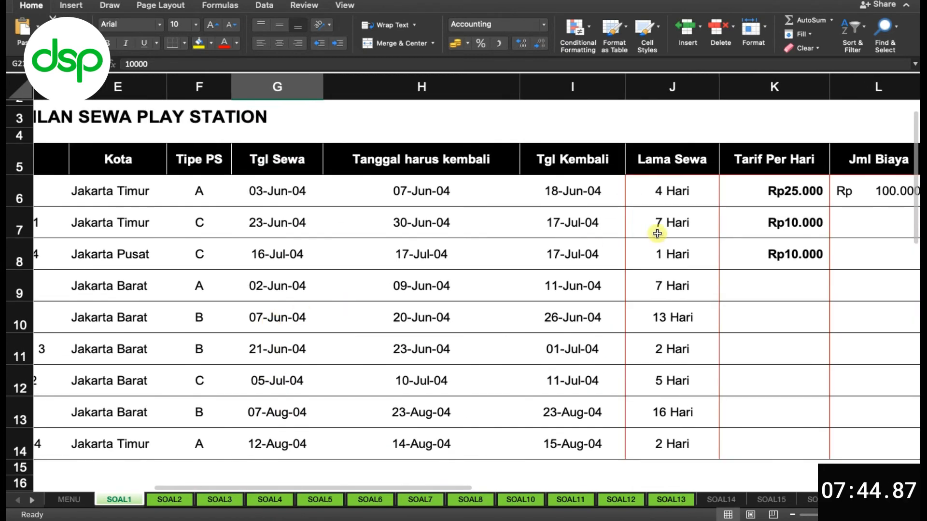
Start a VLOOKUP formula in K9 with F9 as the lookup value and the TARIF SEWA range F19:G21 as the table.
left_click(809, 285)
type("=")
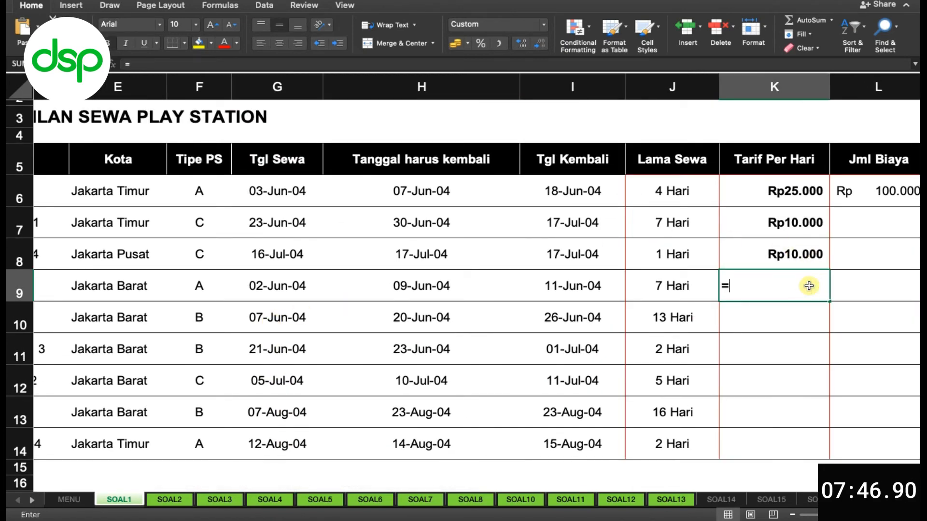
type("vlookup")
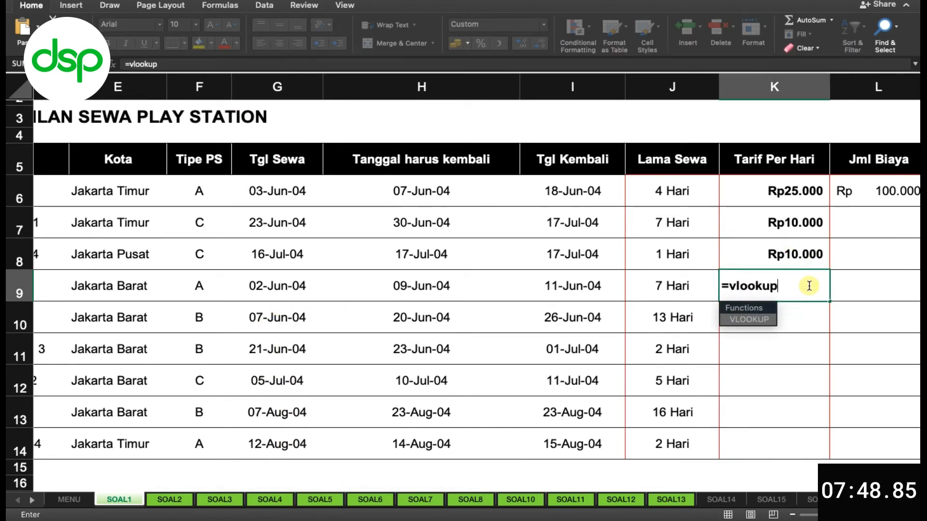
type("(")
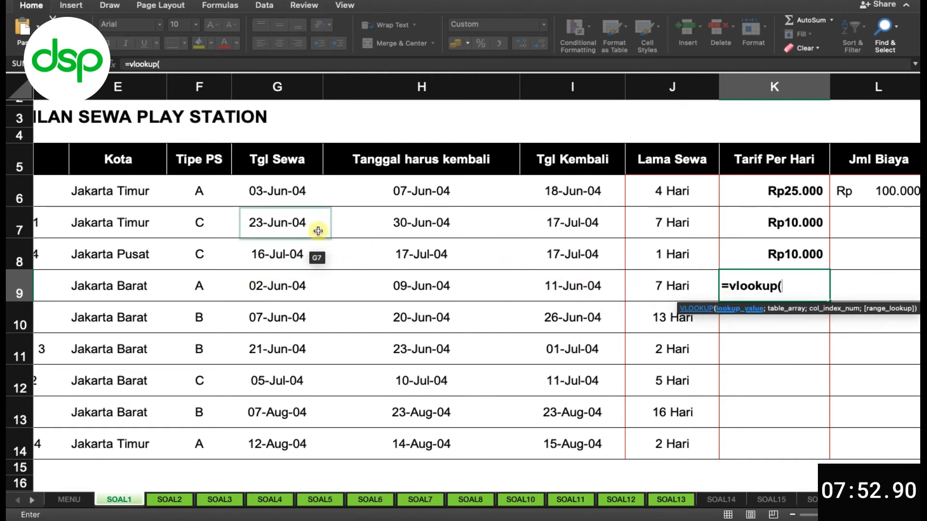
left_click(202, 280)
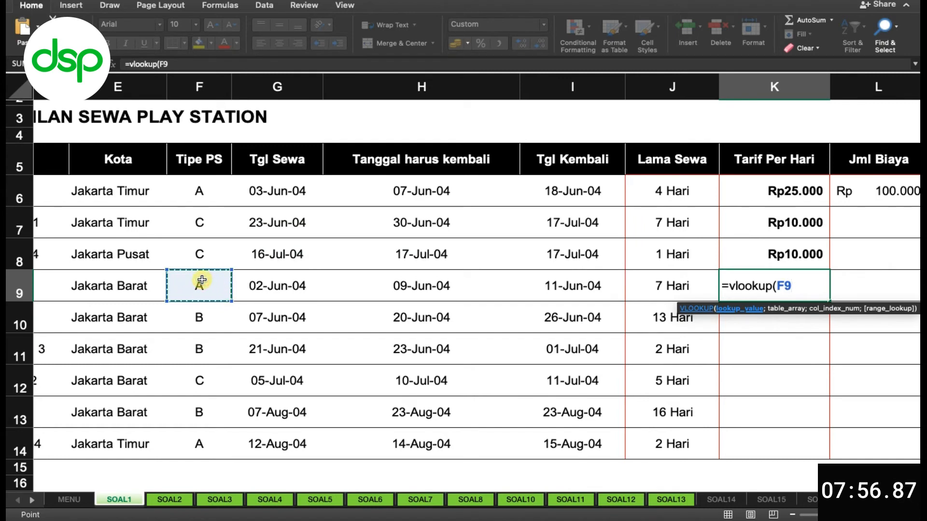
type(";")
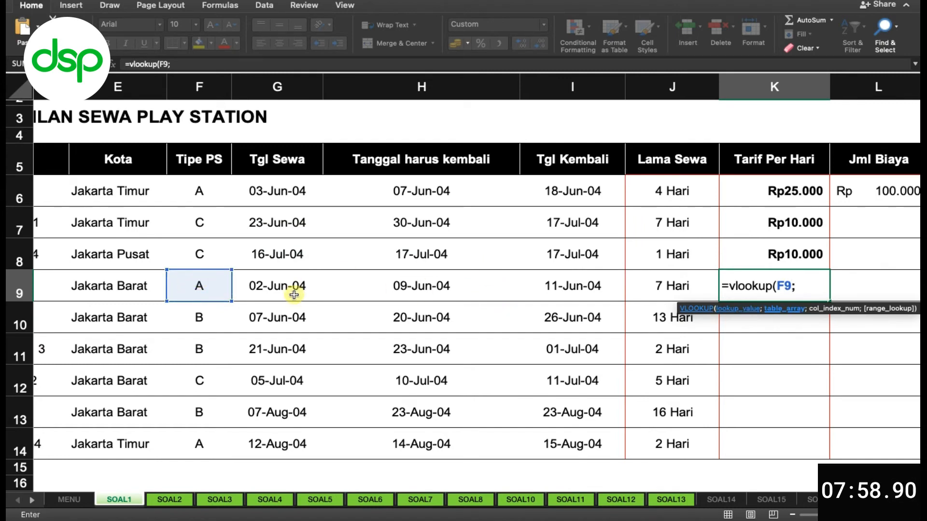
scroll(296, 292, "down", 5)
left_click_drag(225, 307, 316, 339)
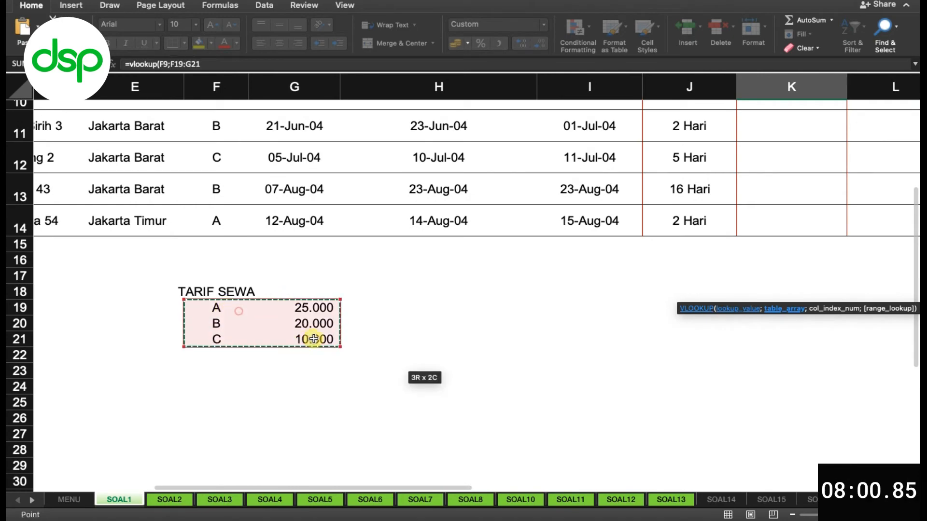
scroll(316, 339, "up", 3)
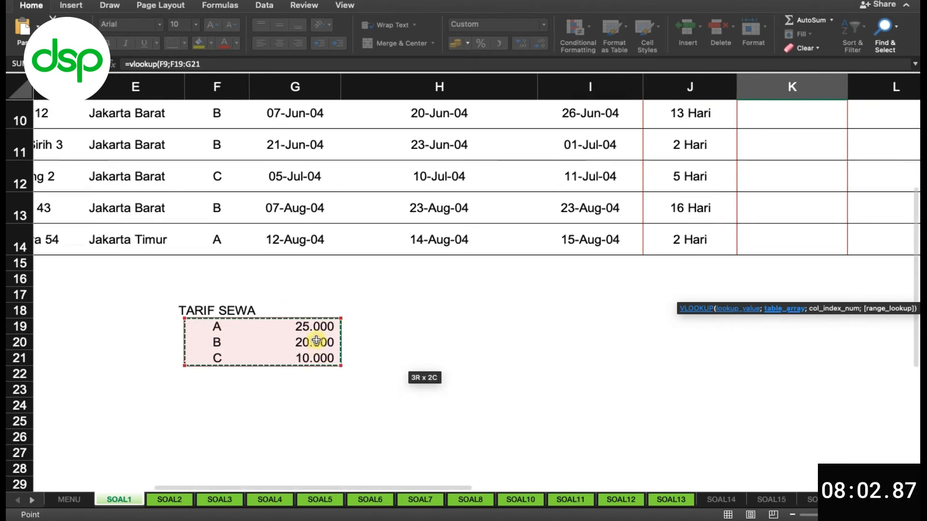
scroll(316, 340, "down", 1)
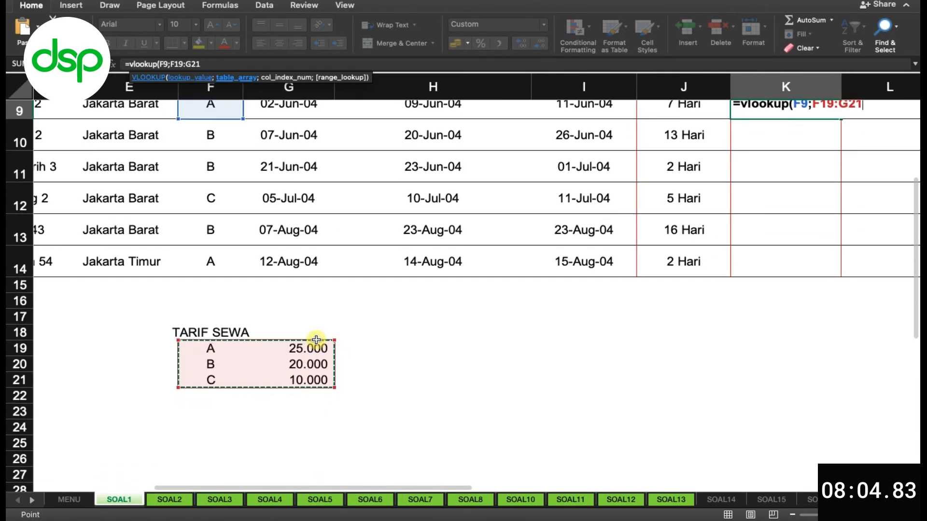
Complete the K9 VLOOKUP with column index 2 and exact match (FALSE), and enter it.
type(";")
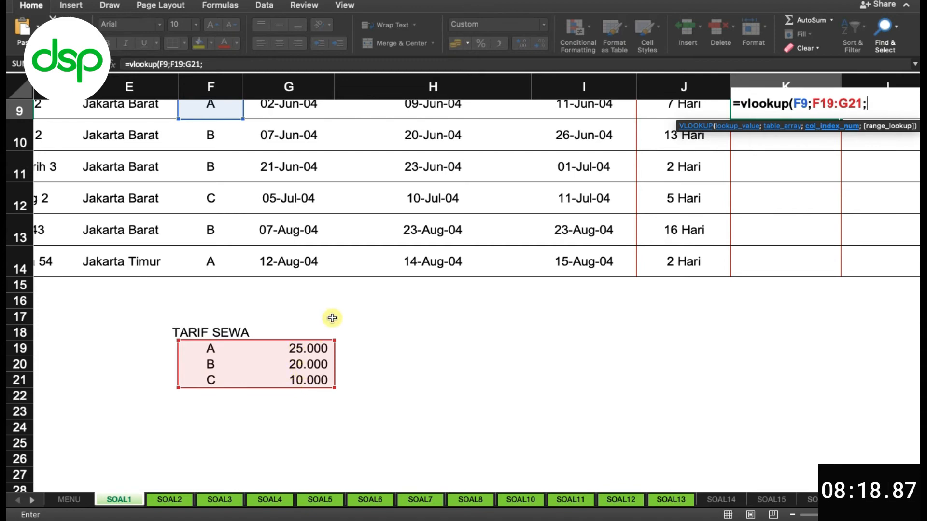
type("2;")
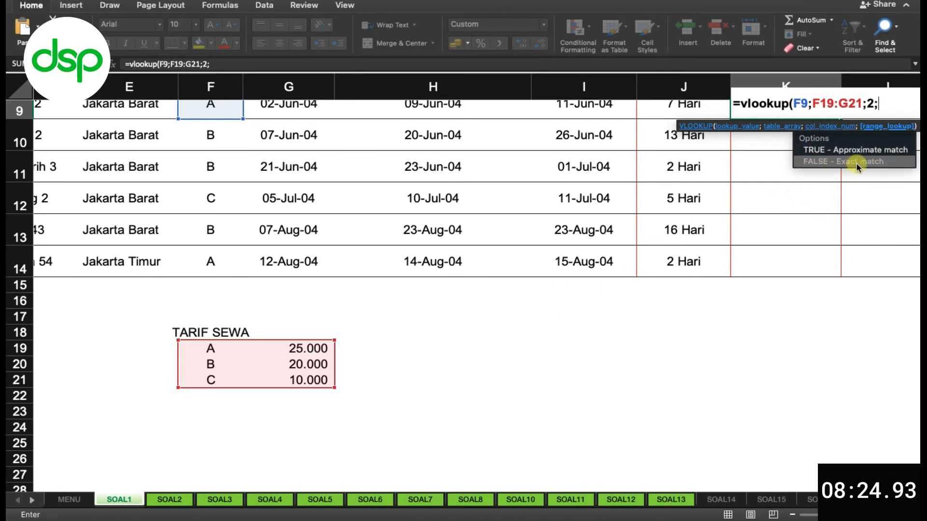
type("FALSE")
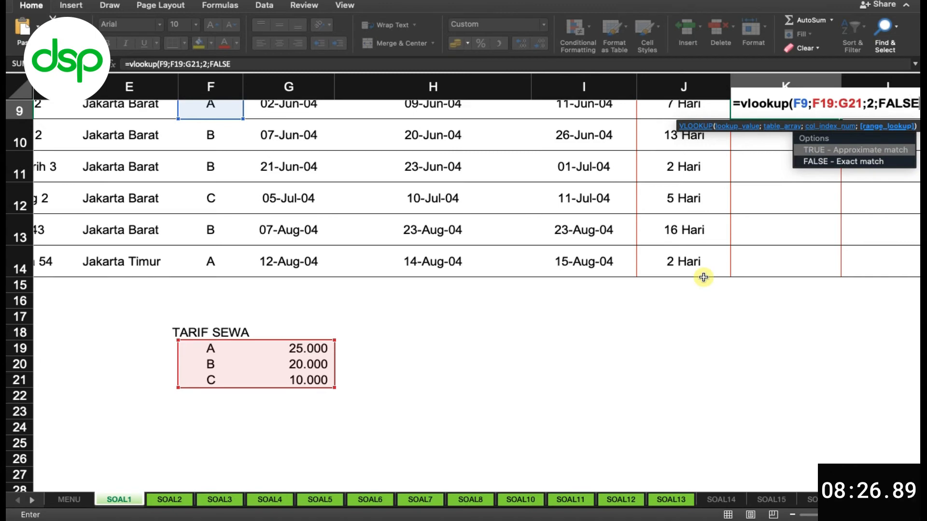
type(")")
scroll(703, 277, "up", 5)
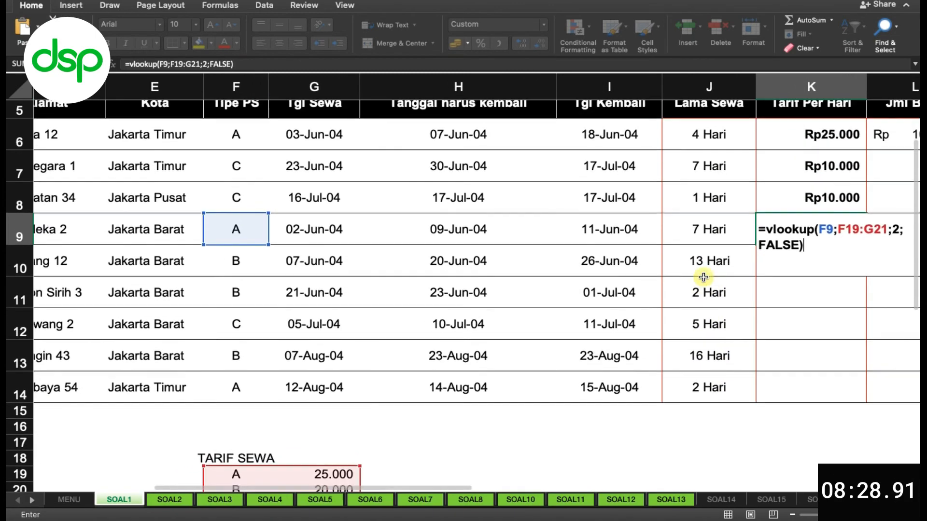
key("Return")
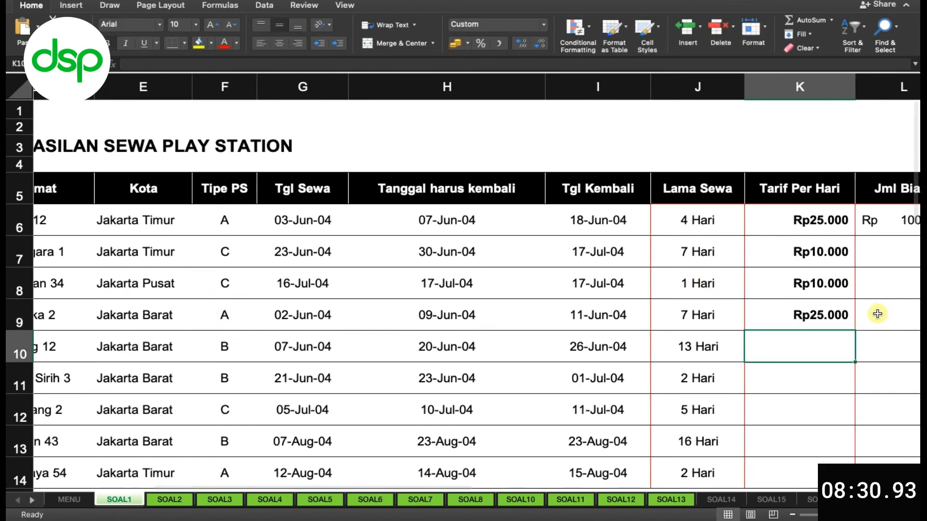
Try filling the K9 lookup formula down through K13.
left_click(837, 311)
scroll(803, 295, "down", 2)
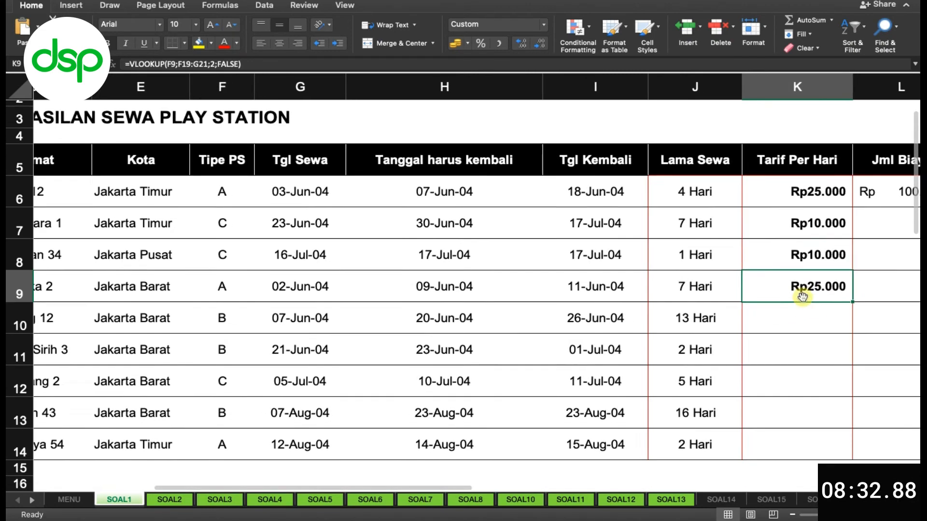
scroll(811, 292, "right", 1)
left_click_drag(841, 292, 824, 415)
Examine which table ranges the K10 and K11 lookup formulas refer to, compared with the TARIF SEWA table.
left_click(793, 339)
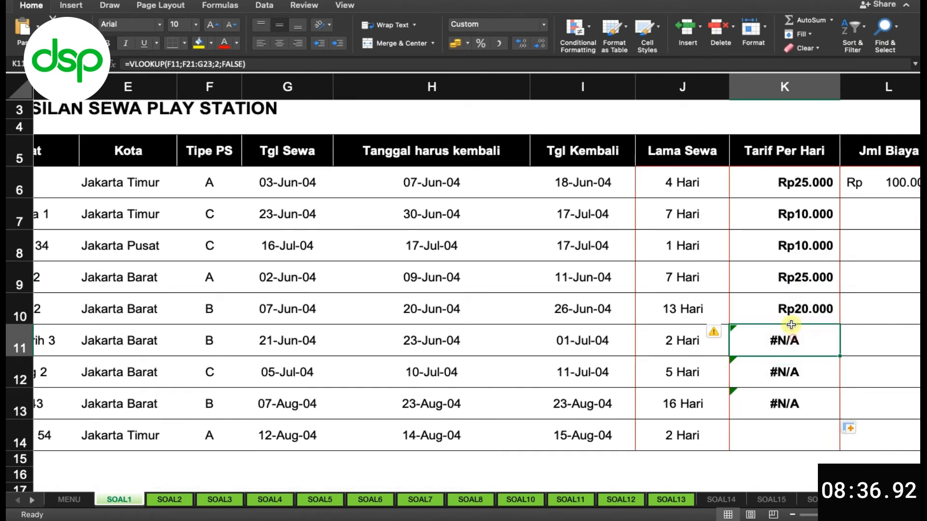
left_click(789, 309)
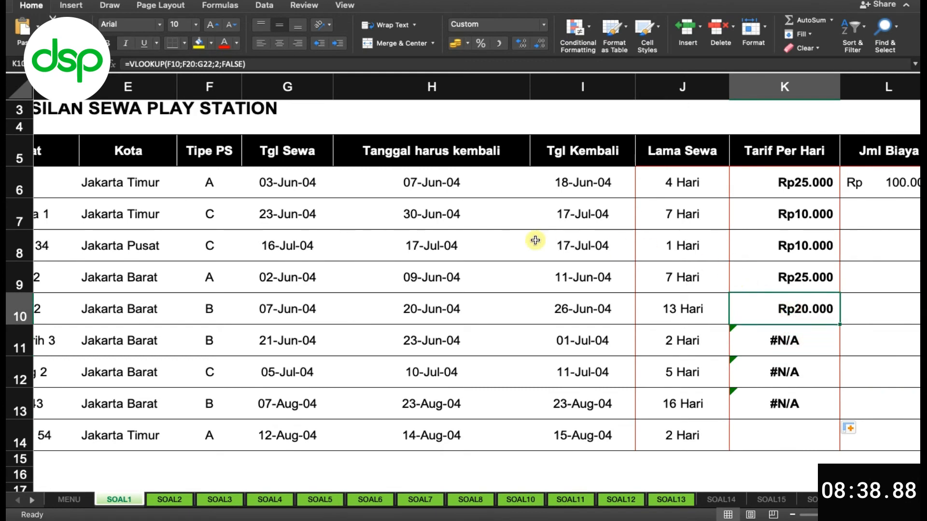
scroll(408, 203, "down", 5)
scroll(411, 201, "left", 1)
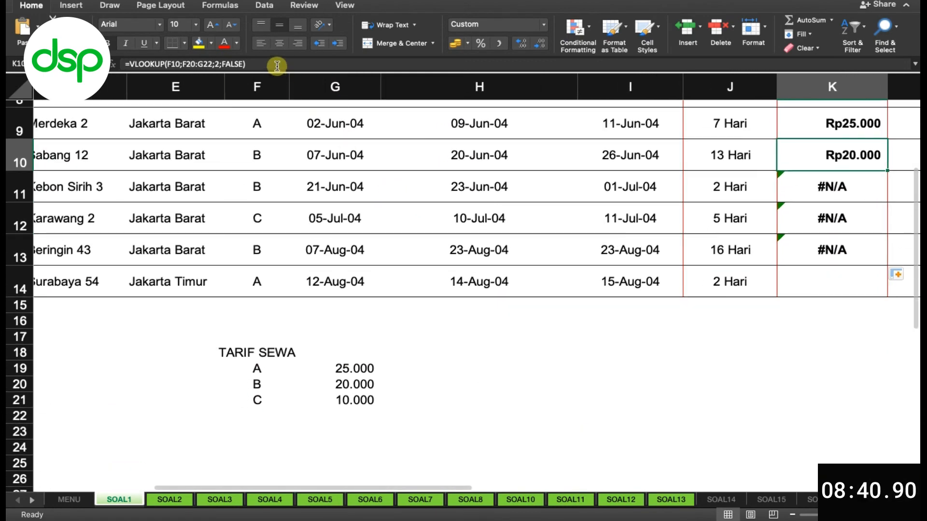
left_click(846, 186)
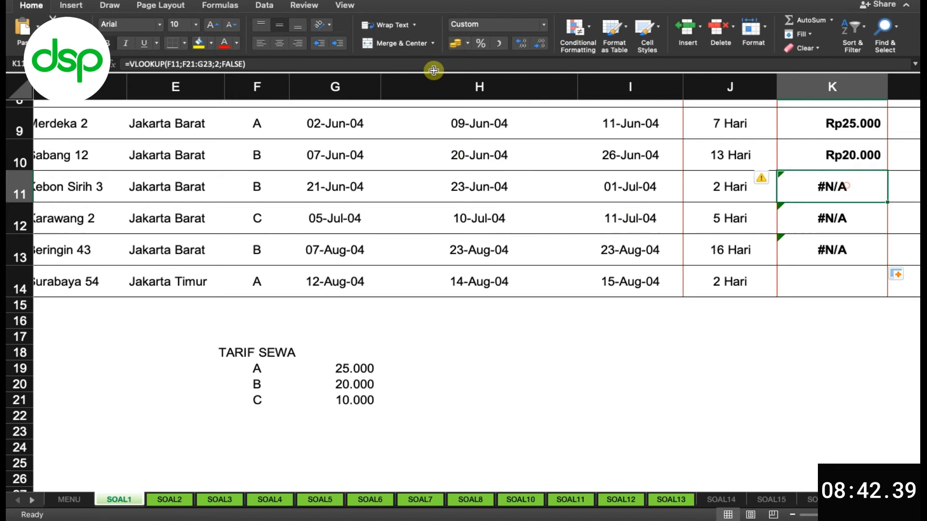
left_click(277, 65)
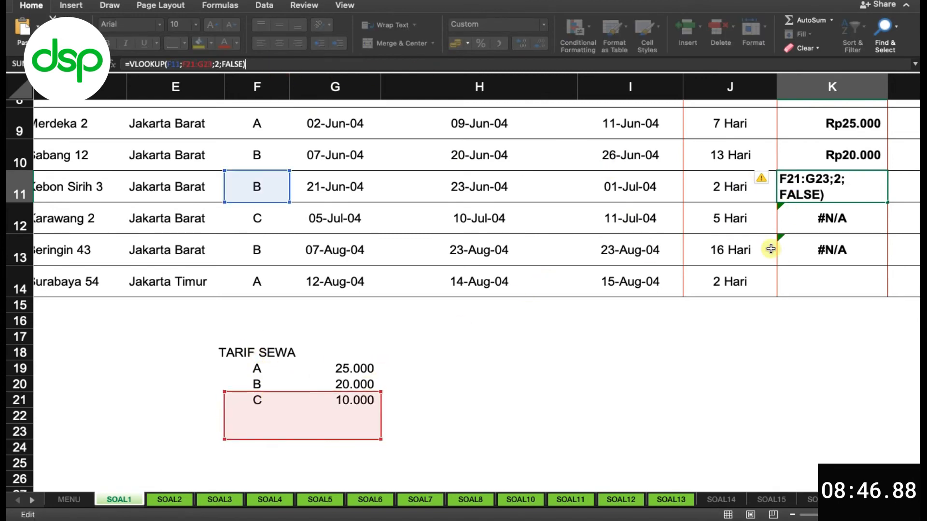
key("Return")
scroll(855, 171, "up", 3)
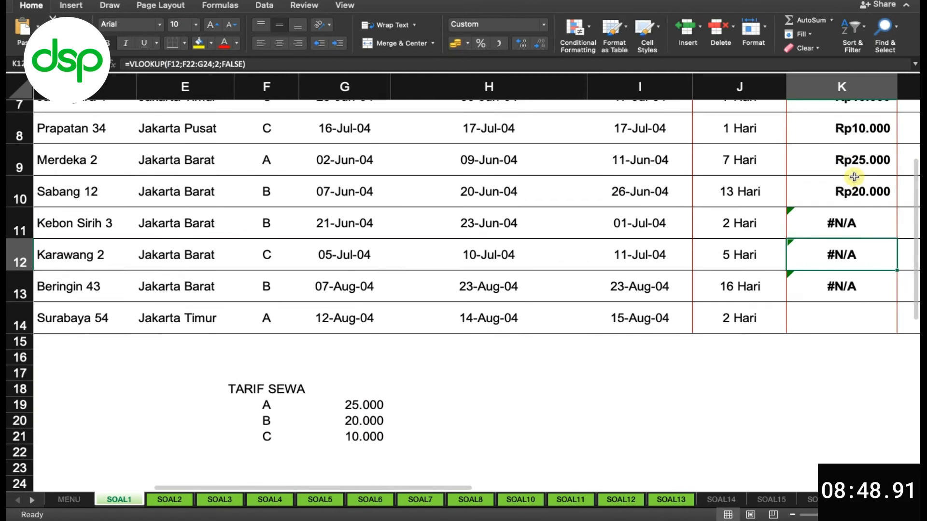
Make the table range in the K9 lookup absolute as $F$19:$G$21 and fill the formula down through K14.
left_click(854, 173)
key("Up")
key("Down")
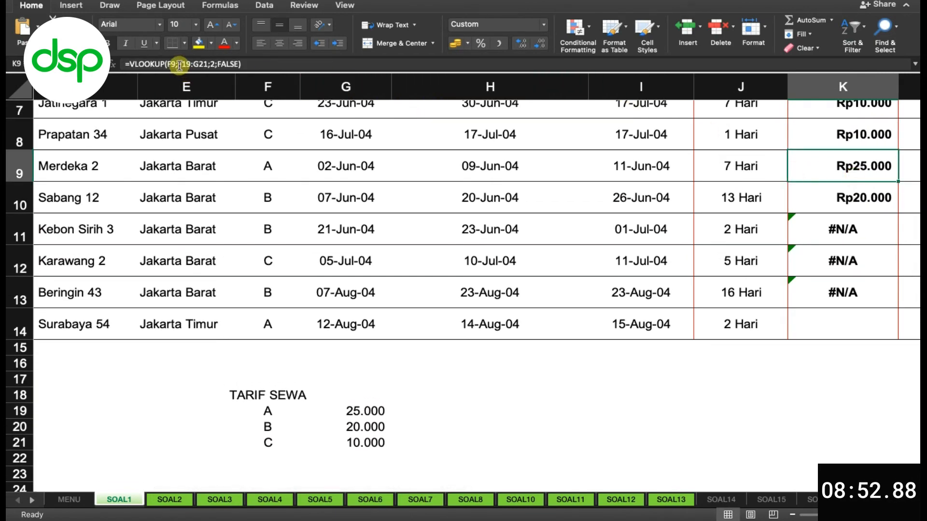
left_click(179, 65)
type("$F")
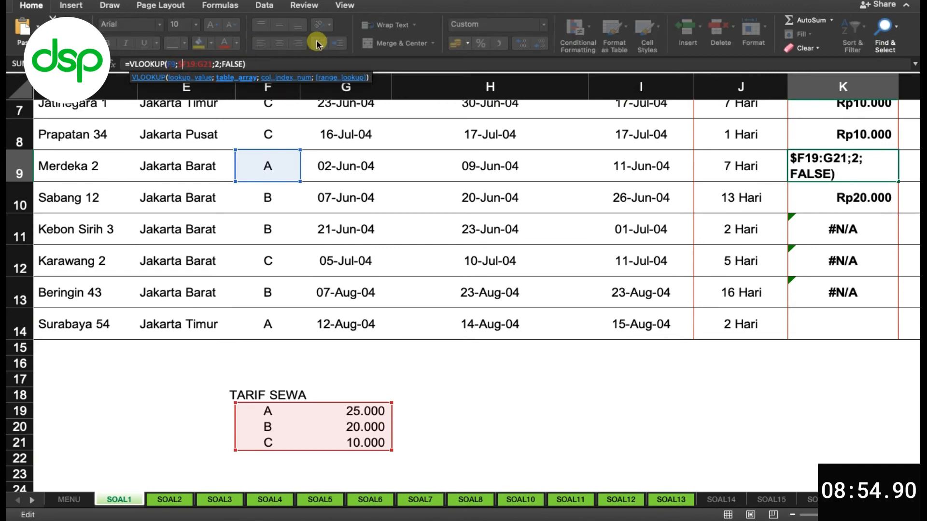
type("$19:")
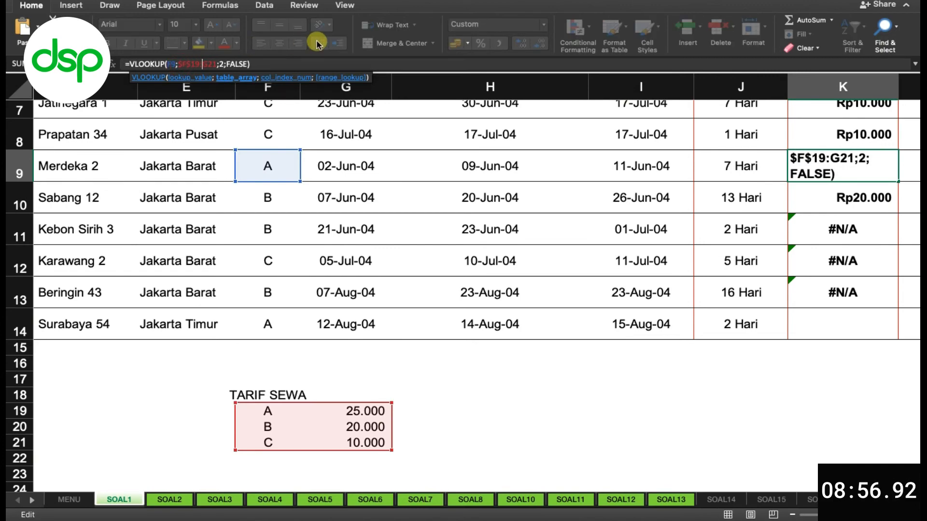
type("$")
key("Right")
type("$")
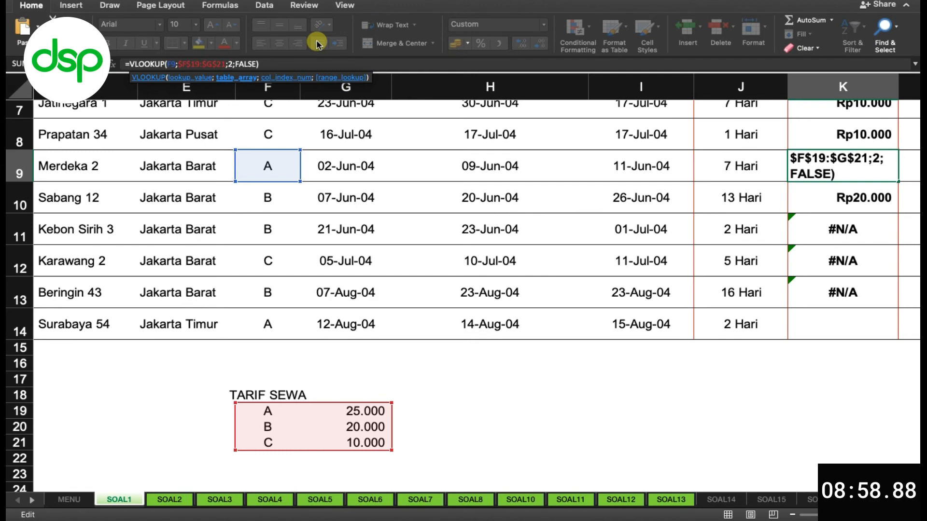
key("Return")
left_click(829, 169)
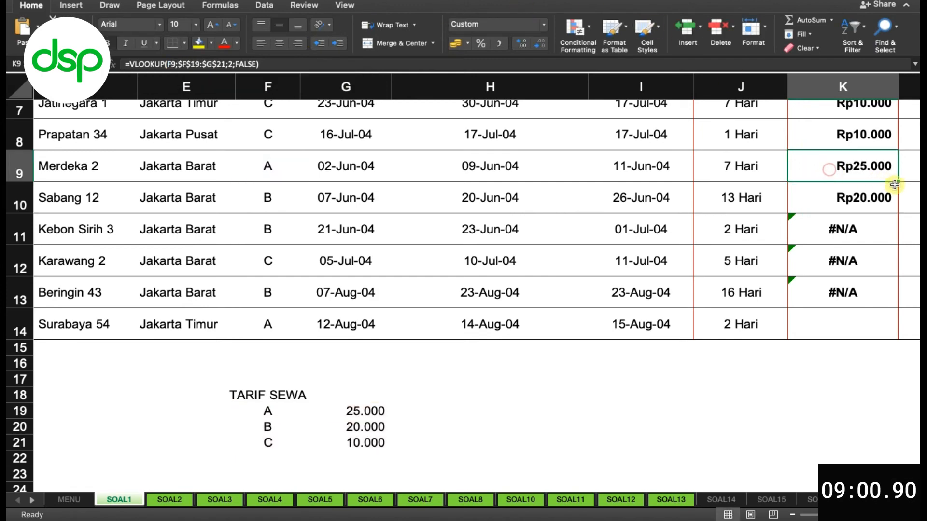
left_click_drag(894, 184, 883, 339)
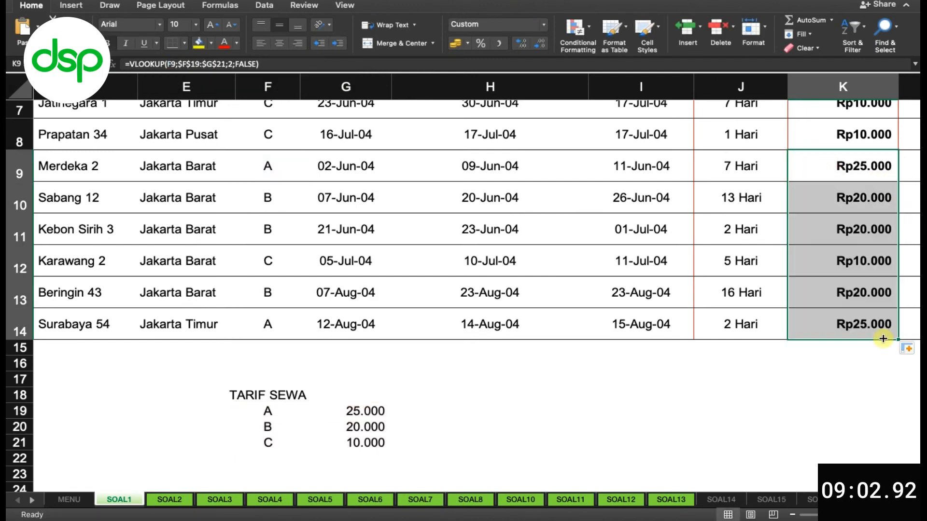
Replace the Jml Biaya formula in L6 with =J6*K6, multiplying Lama Sewa by Tarif Per Hari.
scroll(777, 276, "right", 2)
scroll(779, 277, "up", 5)
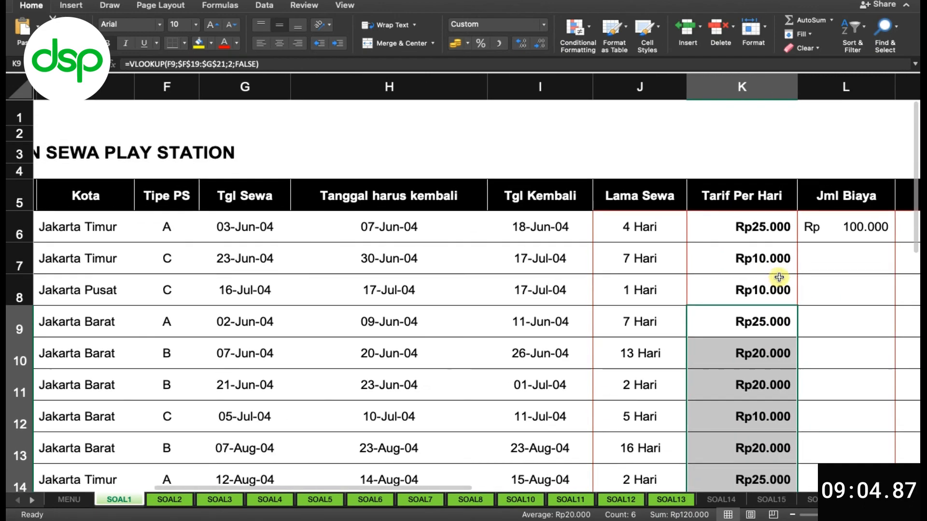
scroll(777, 276, "right", 2)
scroll(779, 268, "down", 1)
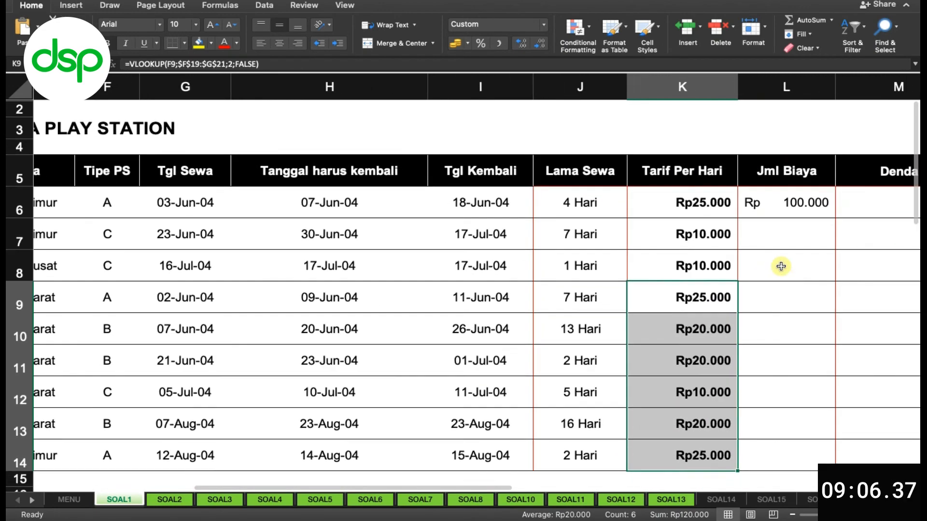
left_click(796, 202)
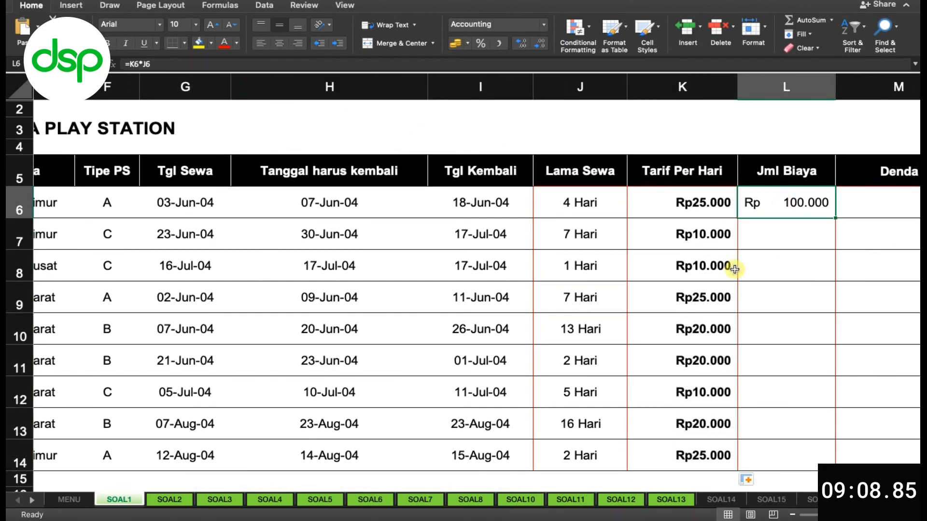
key("F2")
key("BackSpace")
key("BackSpace")
key("BackSpace")
key("BackSpace")
key("BackSpace")
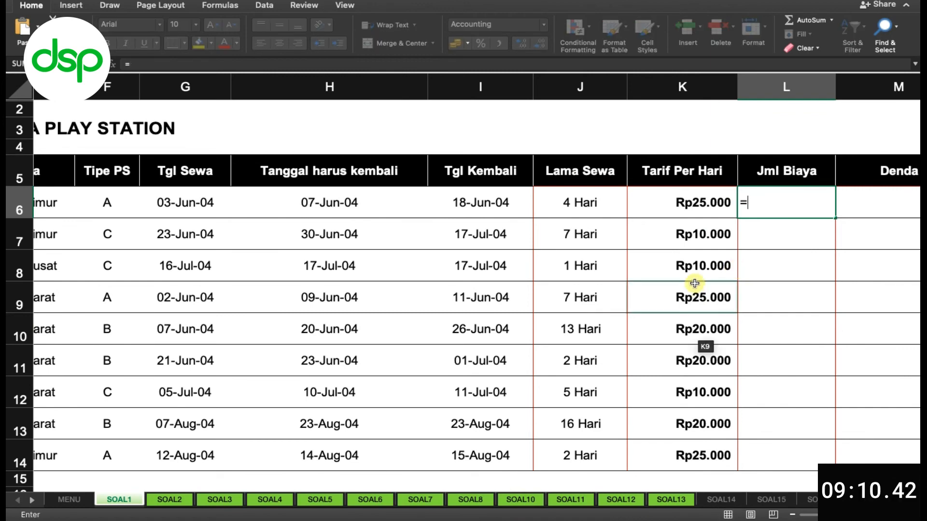
left_click(578, 194)
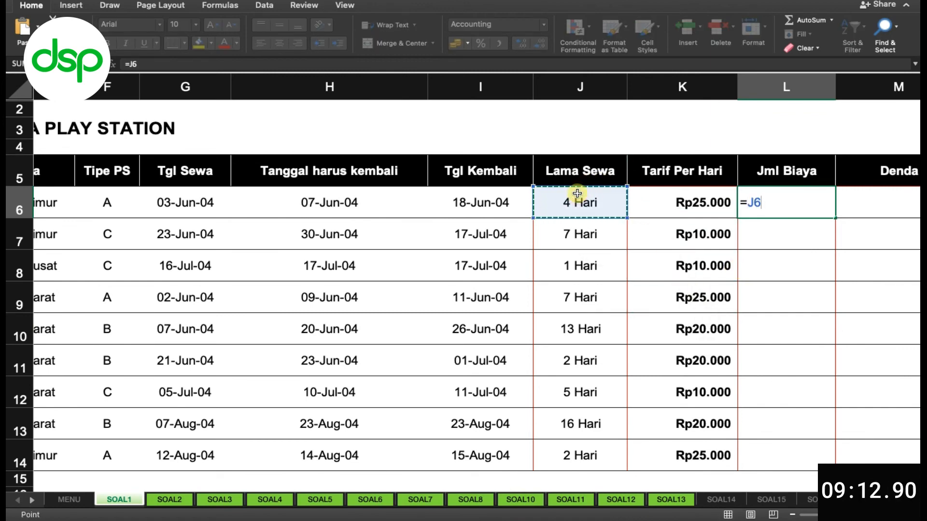
type("*")
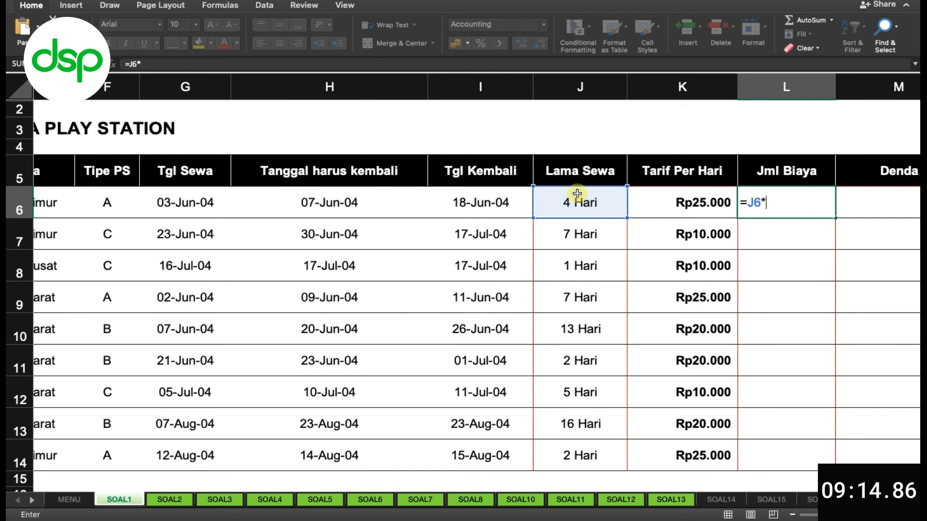
left_click(733, 192)
key("Return")
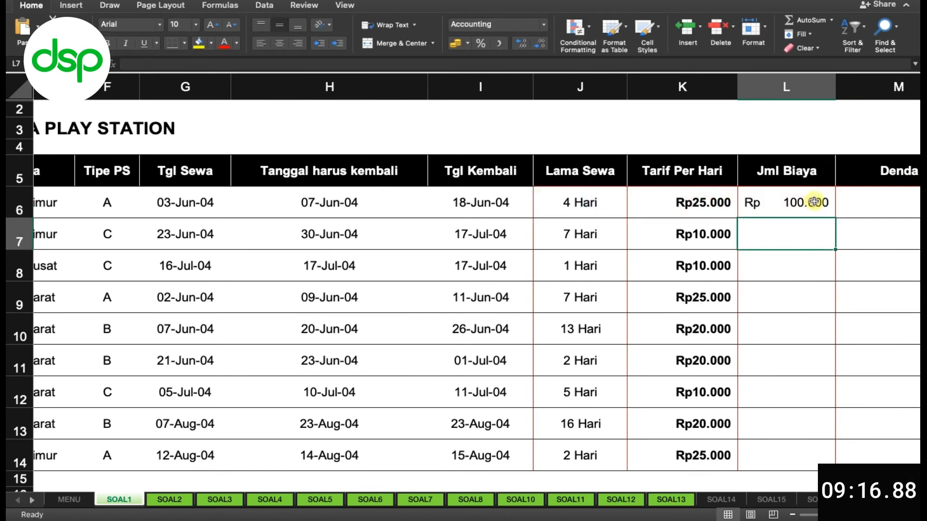
Fill the L6 Jml Biaya formula down through L14.
left_click(810, 205)
scroll(809, 205, "right", 3)
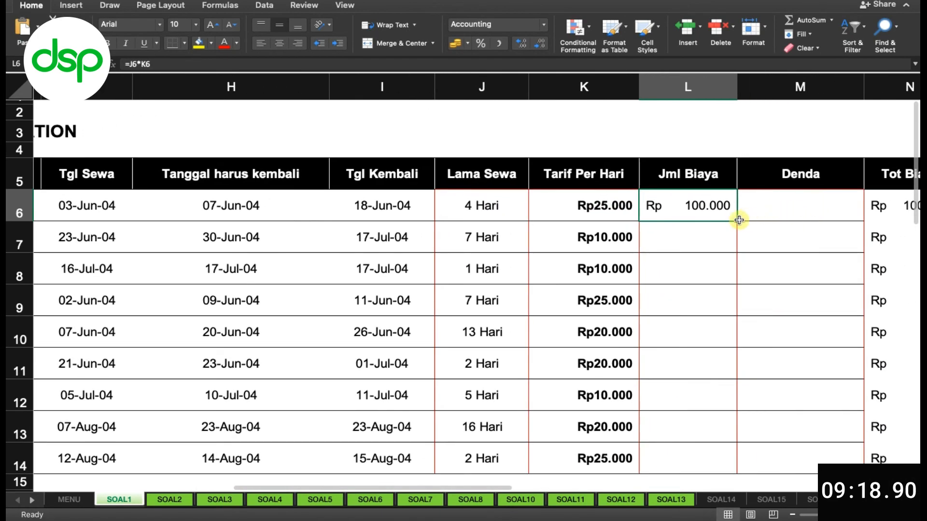
left_click_drag(738, 220, 714, 474)
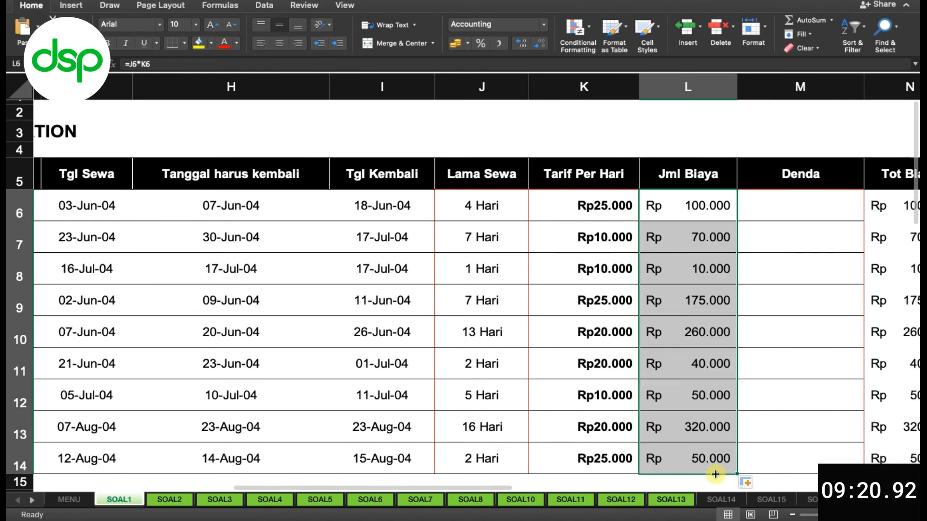
Enter the Denda formula =(I6-H6)*K6 in M6, multiplying the days returned late by Tarif Per Hari.
scroll(669, 336, "right", 2)
scroll(669, 335, "down", 1)
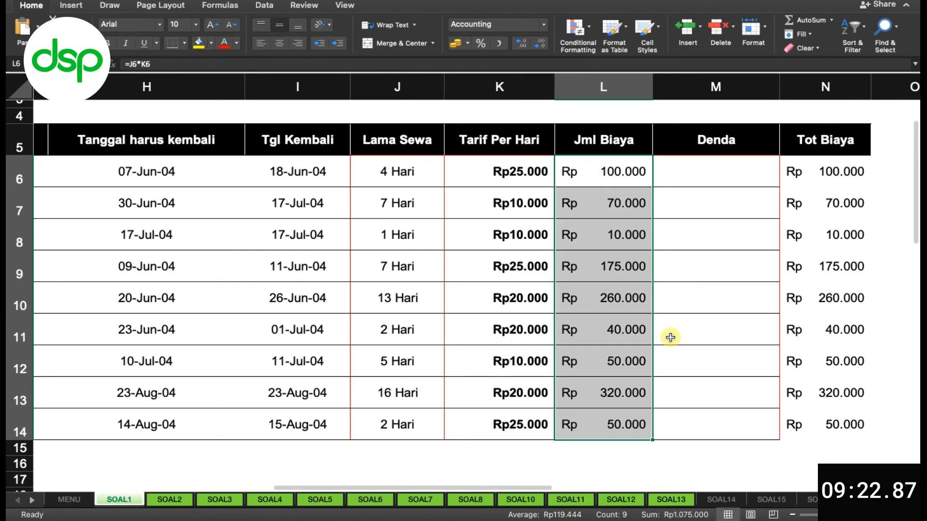
left_click(716, 170)
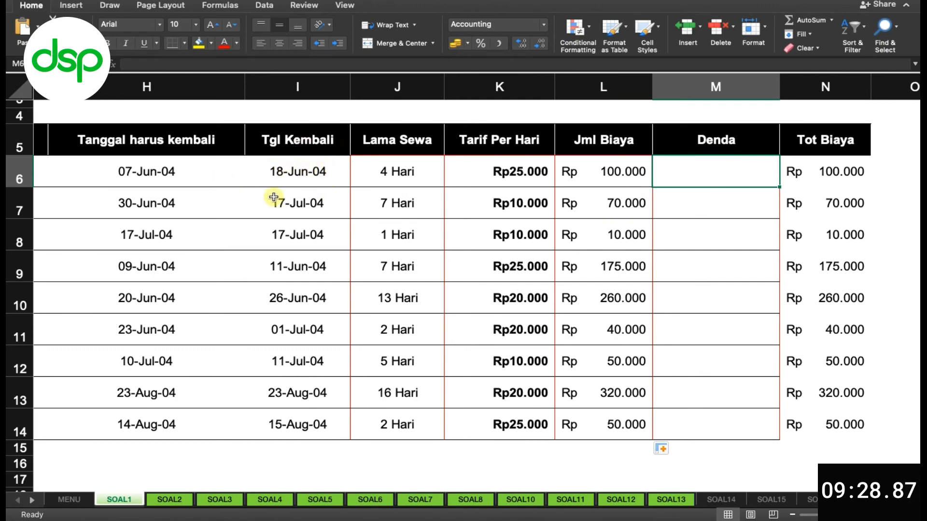
left_click(164, 176)
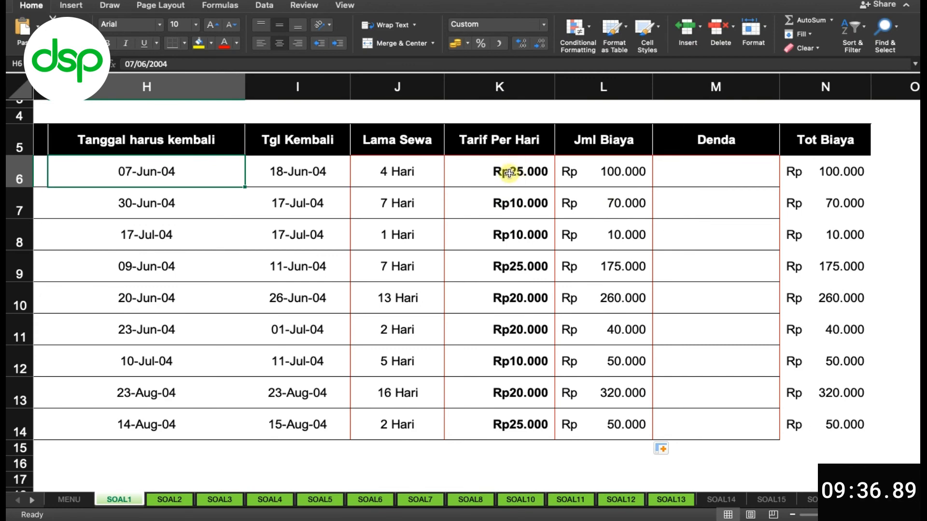
left_click(700, 165)
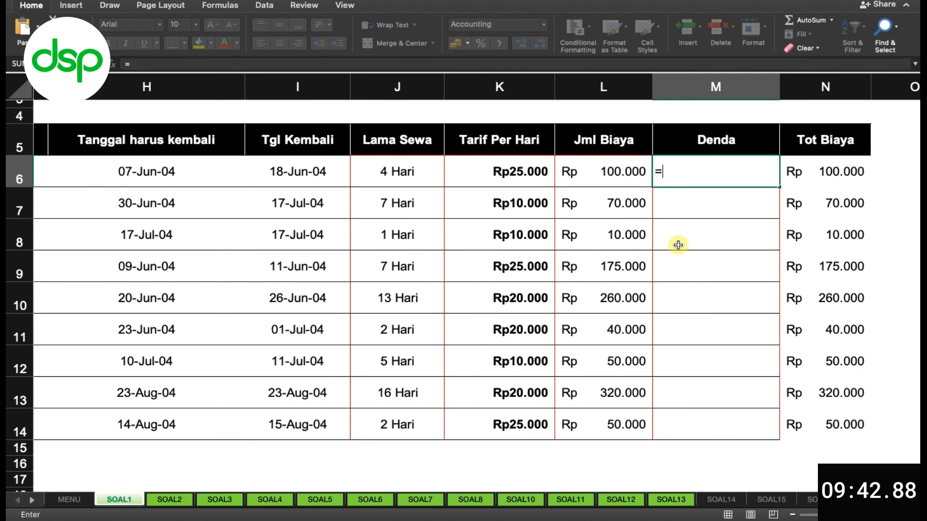
left_click(306, 165)
type("-")
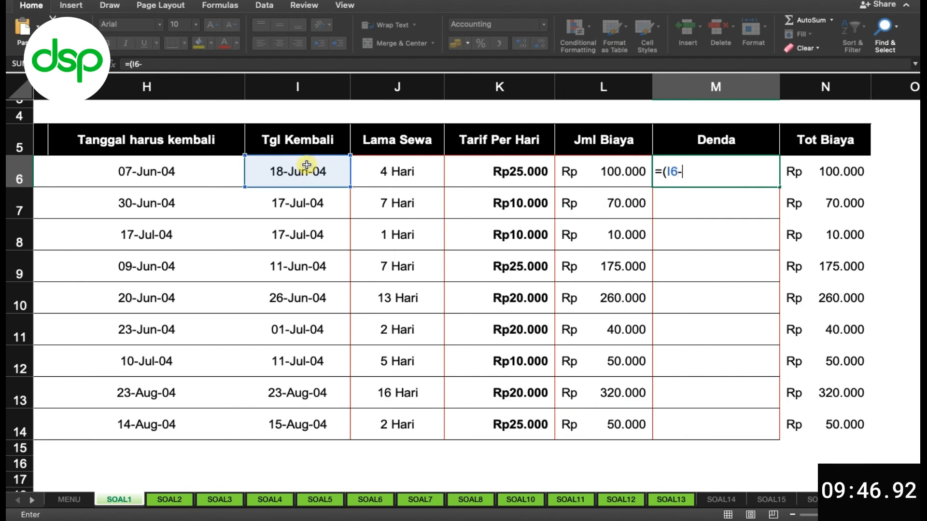
left_click(130, 171)
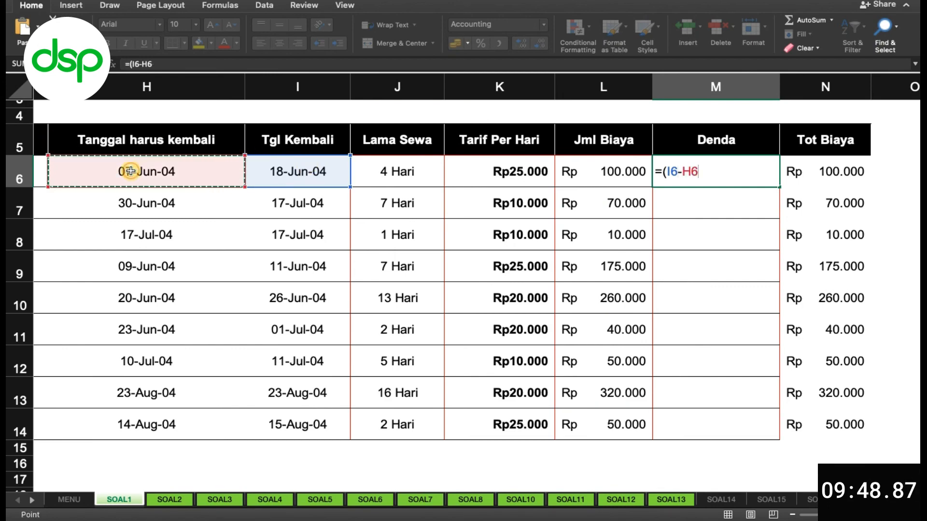
type(")")
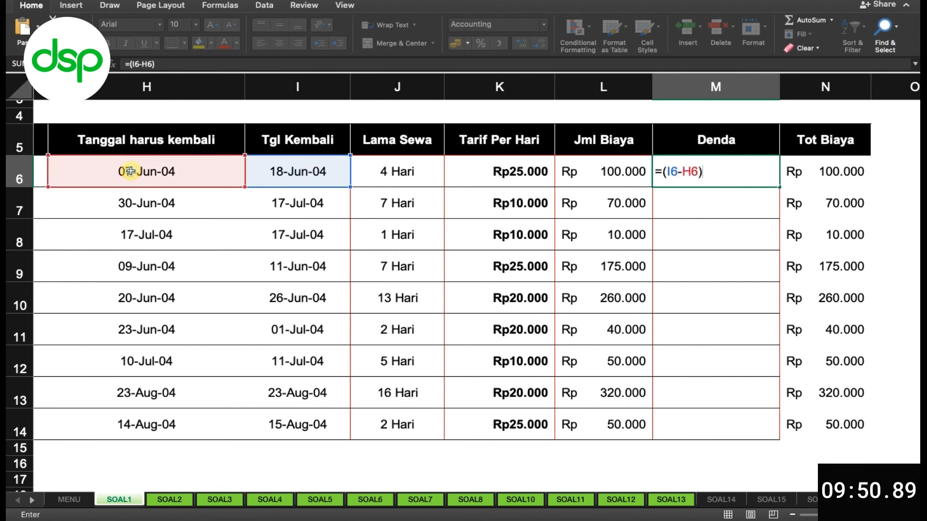
type("*")
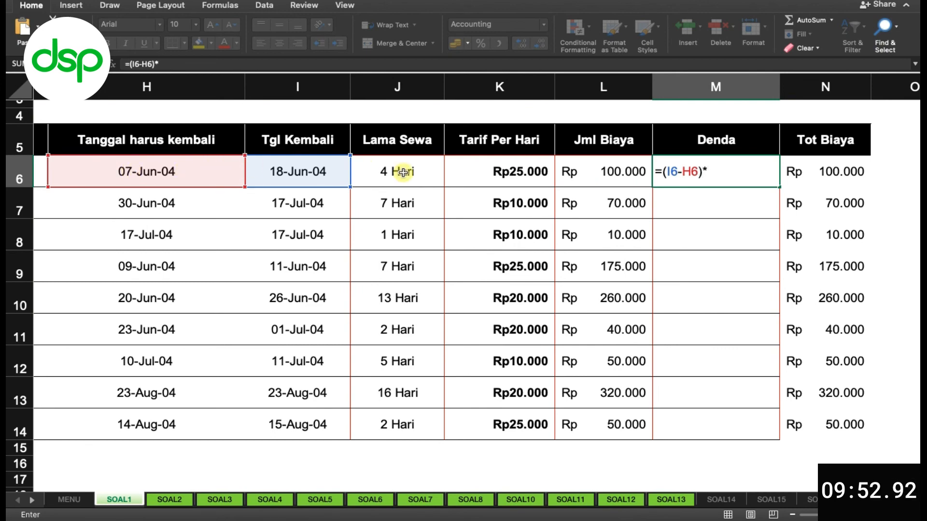
left_click(492, 172)
key("Return")
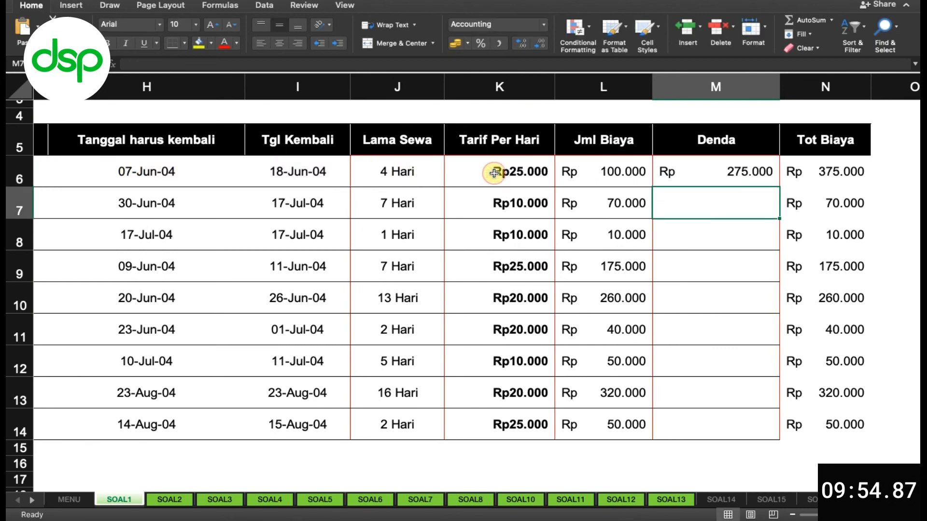
Fill the M6 Denda formula down through M14.
left_click(754, 172)
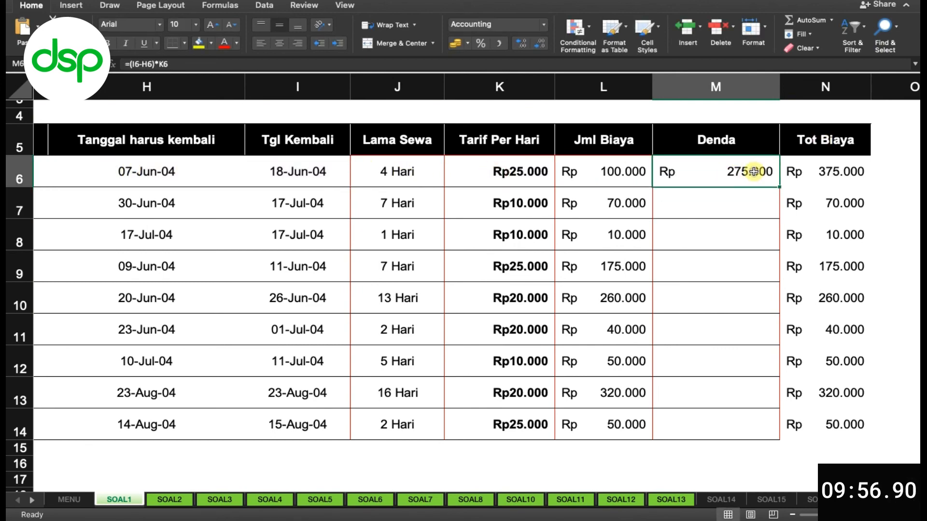
left_click_drag(779, 187, 771, 433)
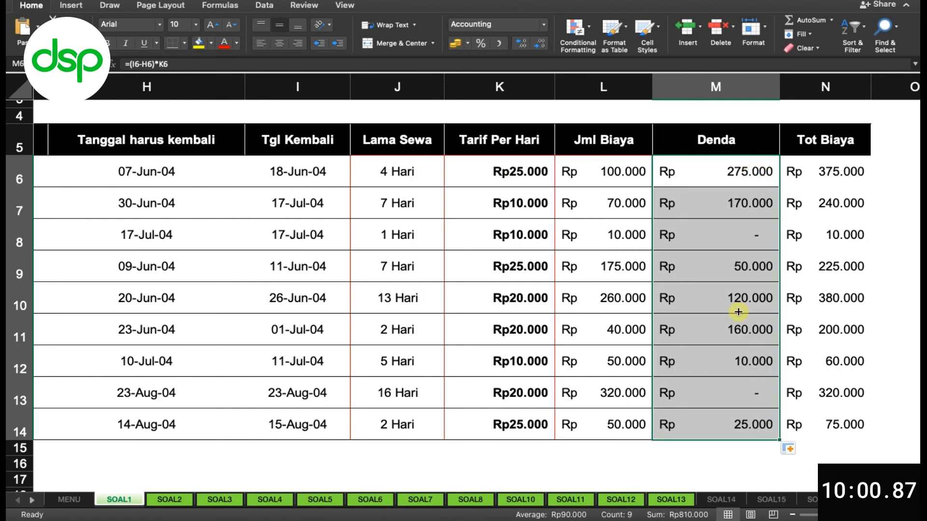
left_click(730, 267)
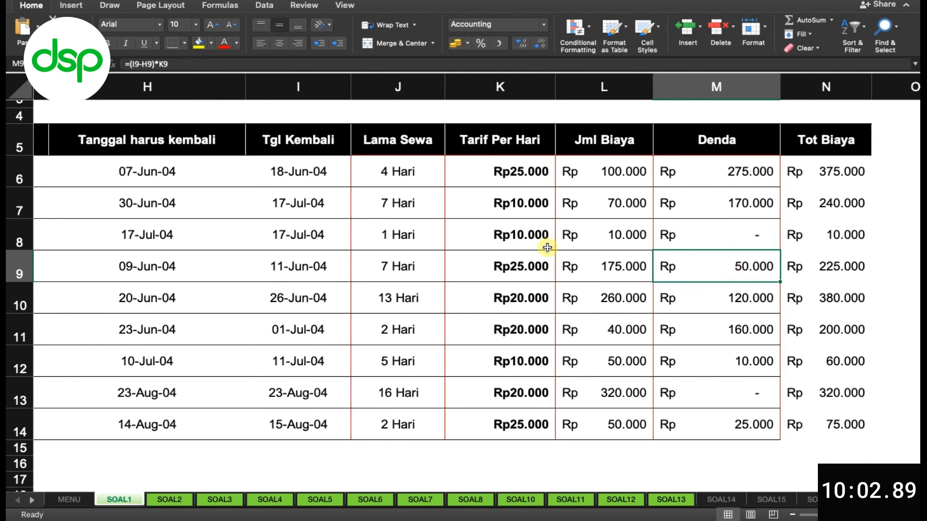
Examine row 8's Tanggal harus kembali, Tgl Kembali and Denda, and inspect the Tot Biaya formula in N6.
scroll(547, 248, "left", 5)
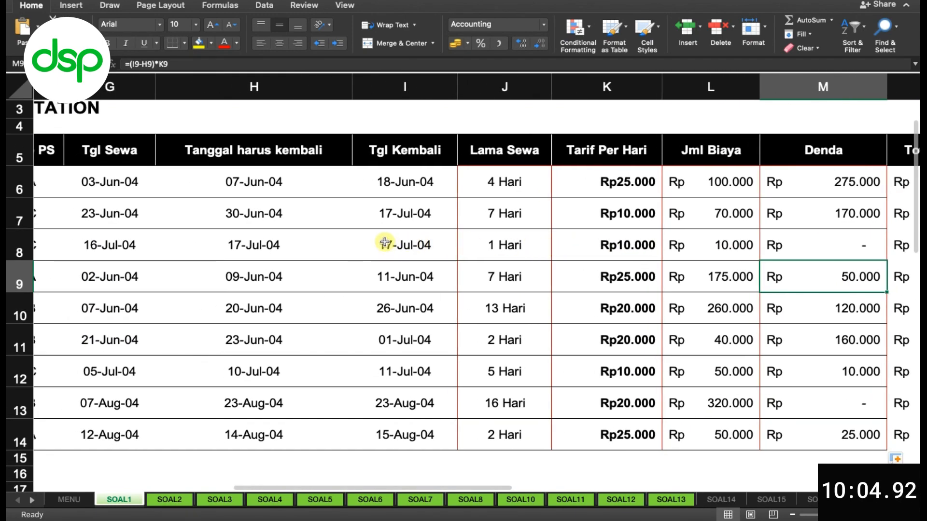
left_click(381, 243)
left_click(276, 247)
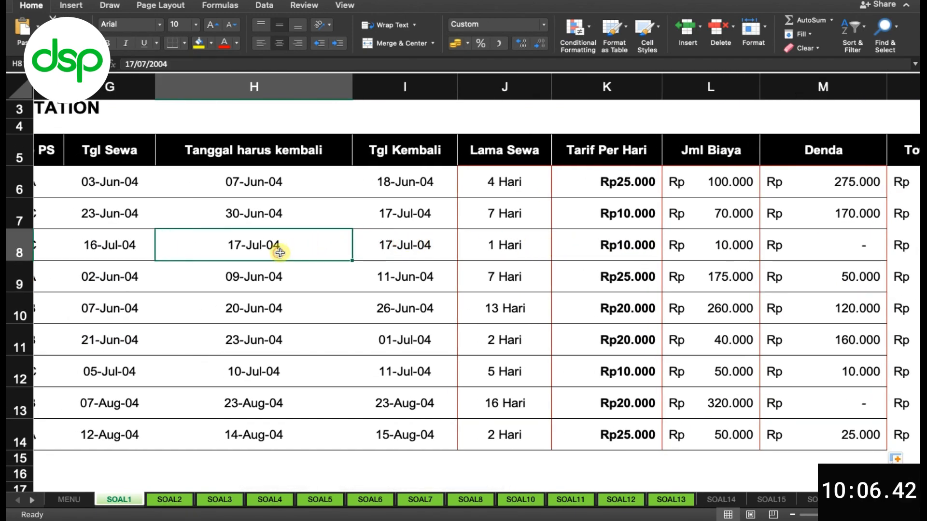
left_click(388, 252)
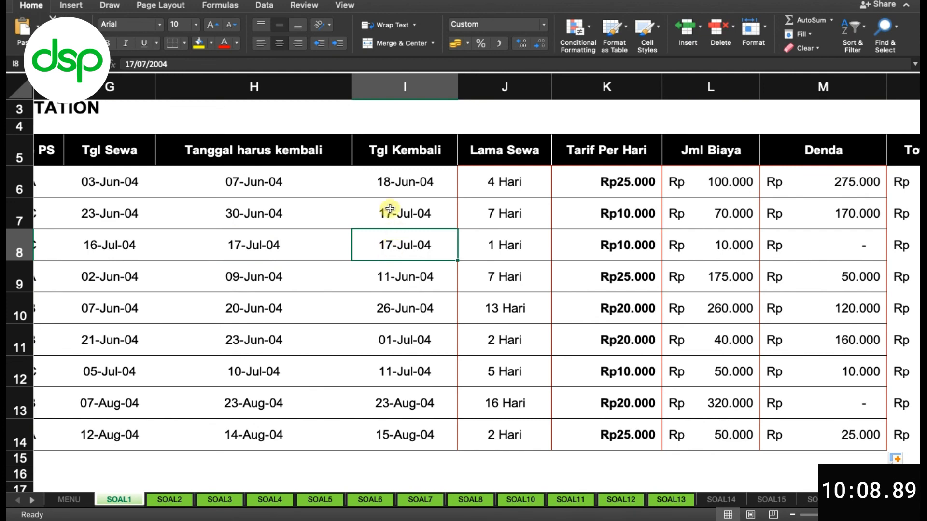
scroll(405, 249, "right", 2)
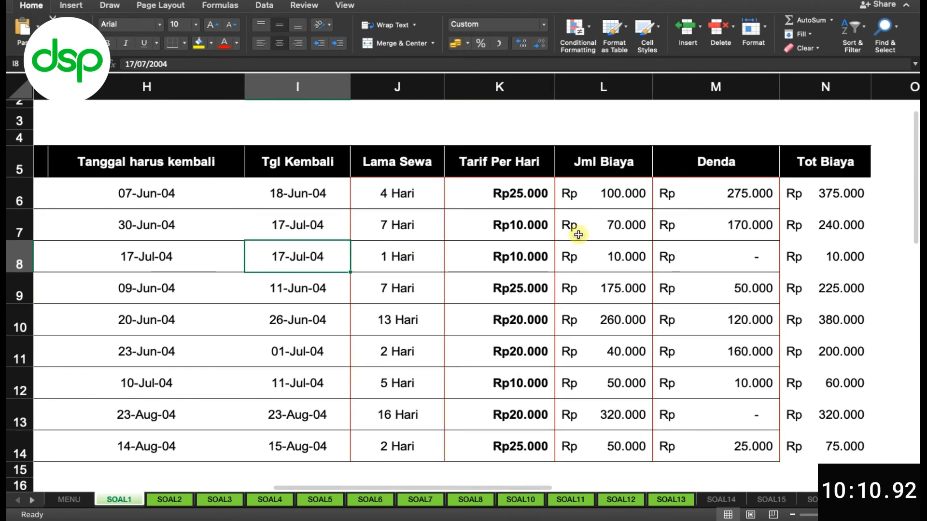
left_click(693, 265)
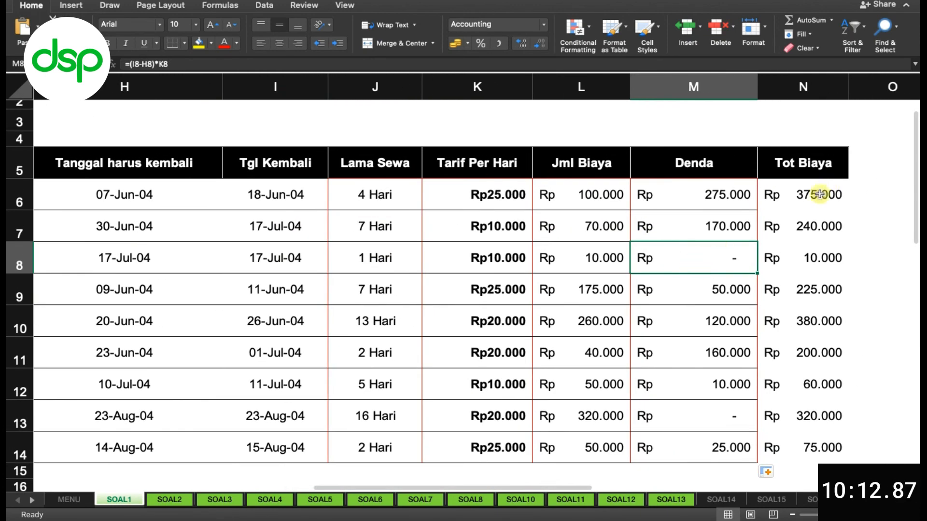
left_click(816, 193)
left_click(231, 62)
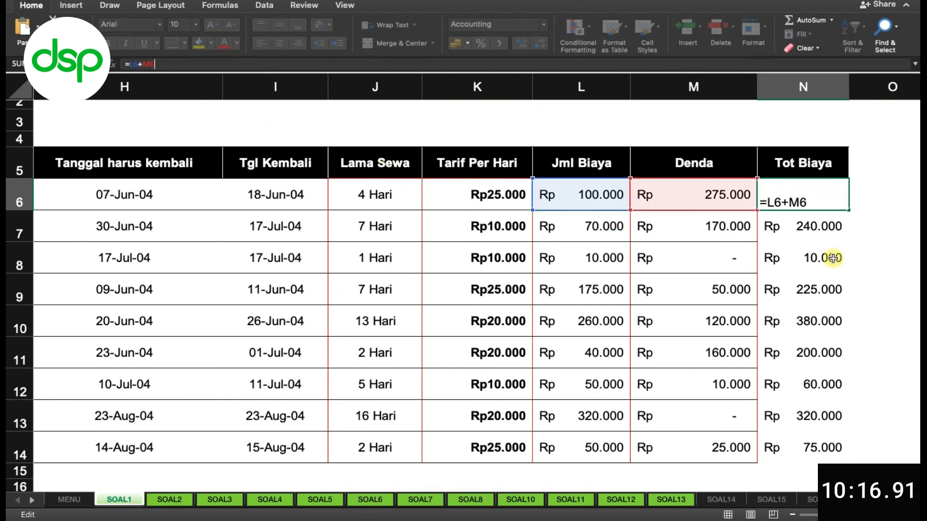
key("Return")
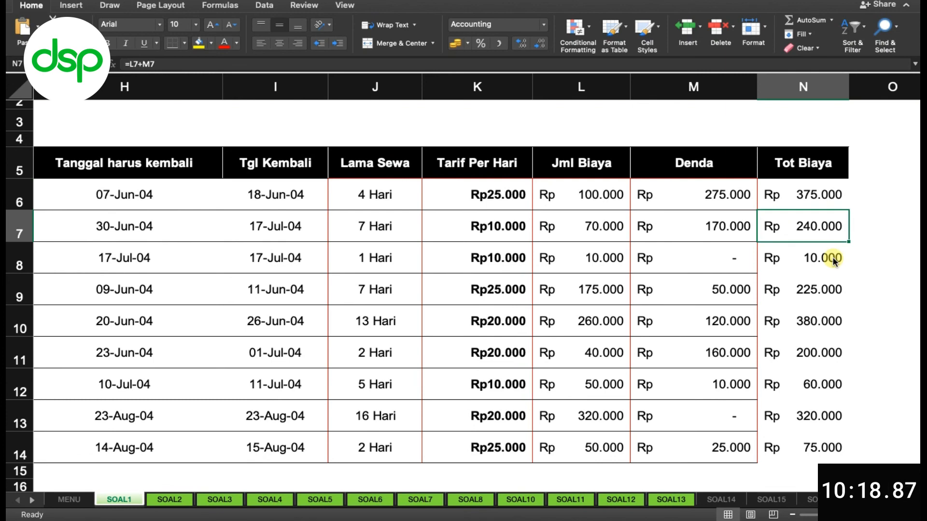
Replace the Tot Biaya formula in N7 with =SUM(L7:M7) and fill it down through N14.
type("=sum(")
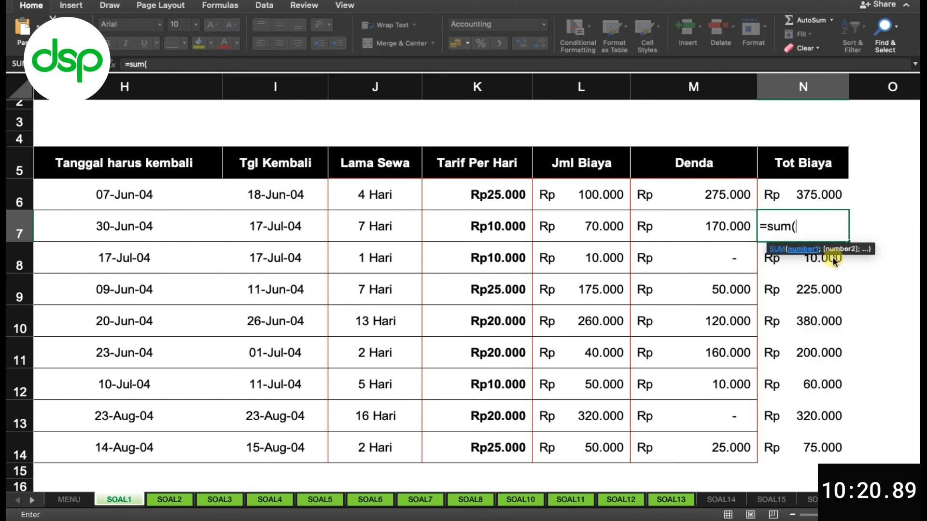
key("Left")
key("Left")
key("shift+Right")
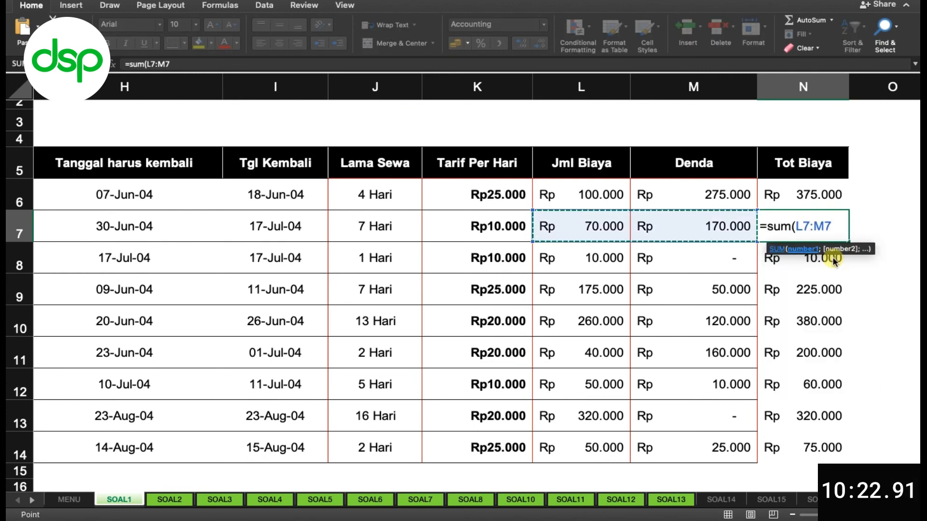
key("Return")
left_click(827, 221)
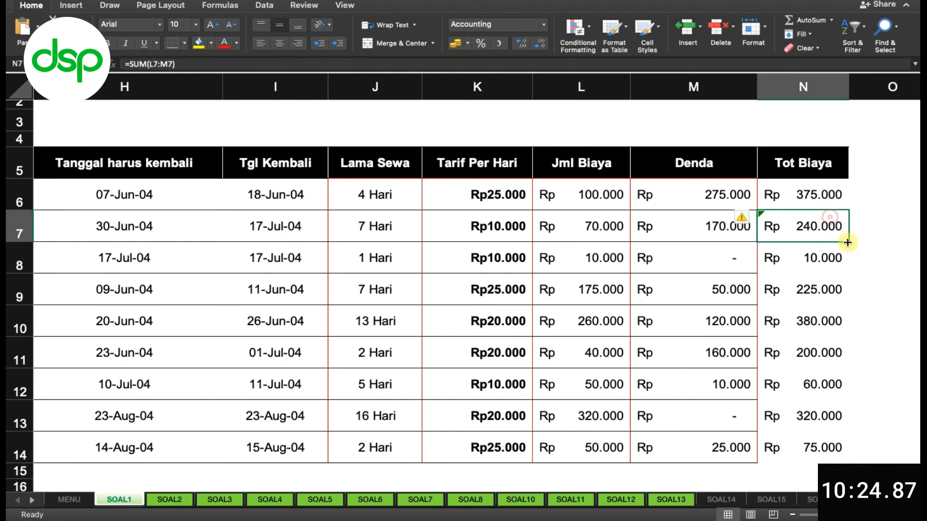
left_click_drag(848, 242, 850, 455)
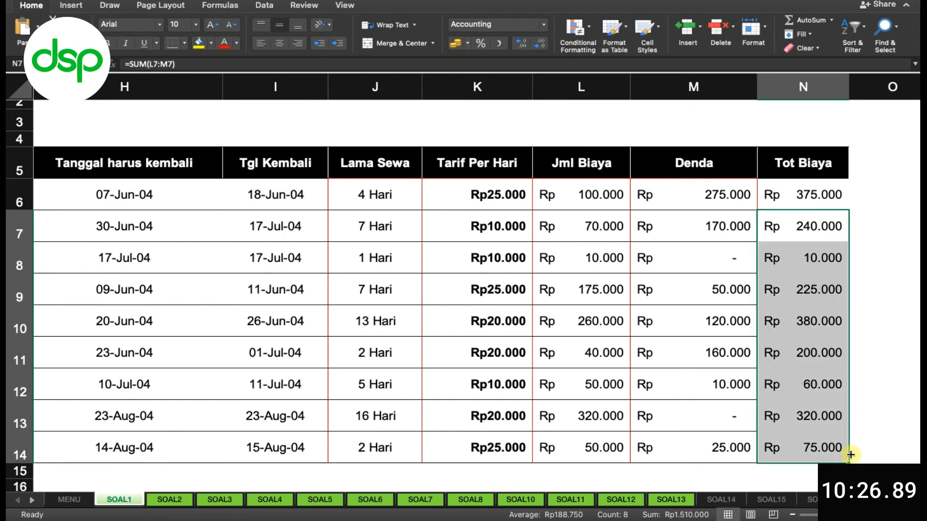
left_click(768, 326)
scroll(630, 321, "left", 3)
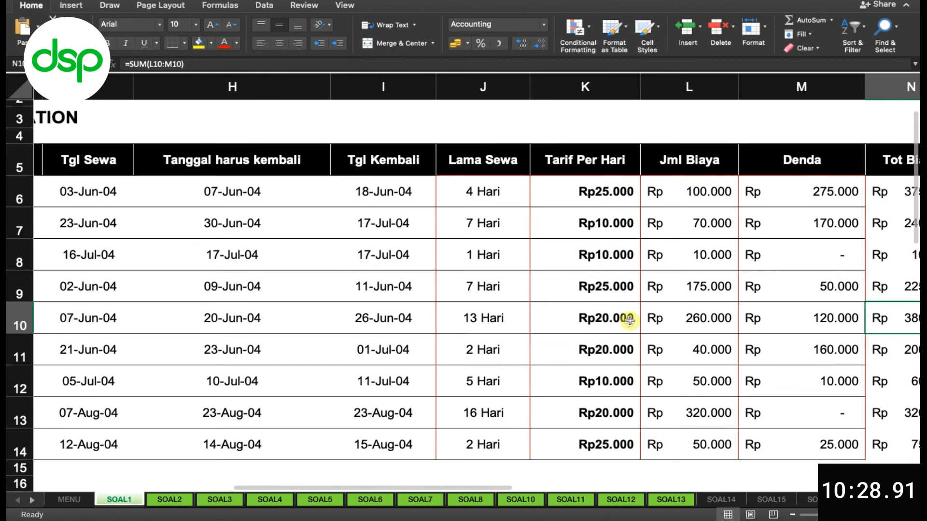
scroll(630, 321, "left", 5)
scroll(629, 320, "up", 2)
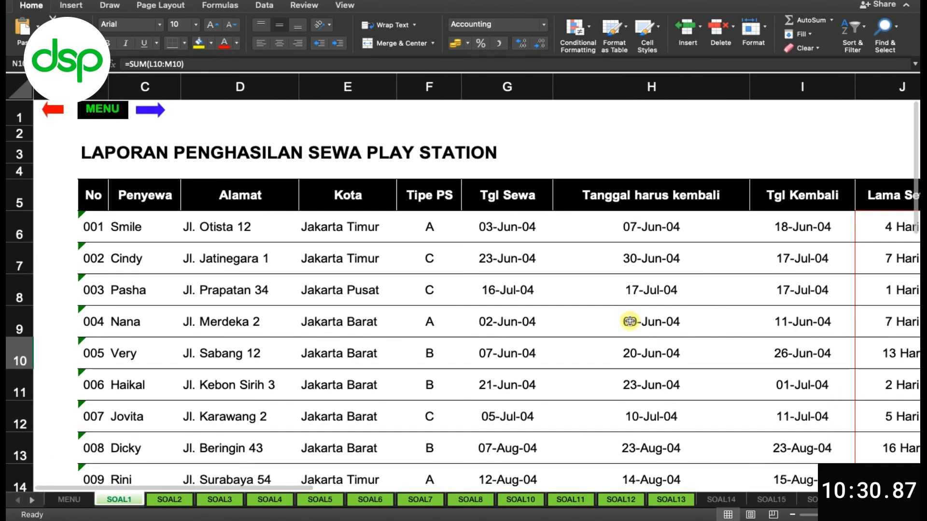